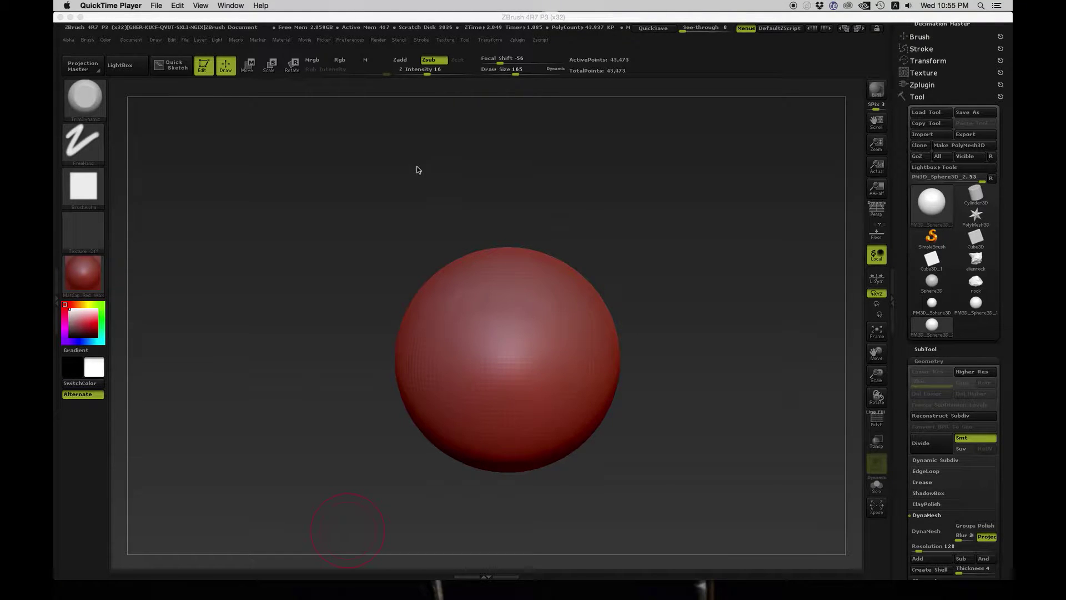
- Load the TrimSmoothBorder brush from LightBox's Trim brush folder
{"action": "left_click", "coordinate": [129, 69]}
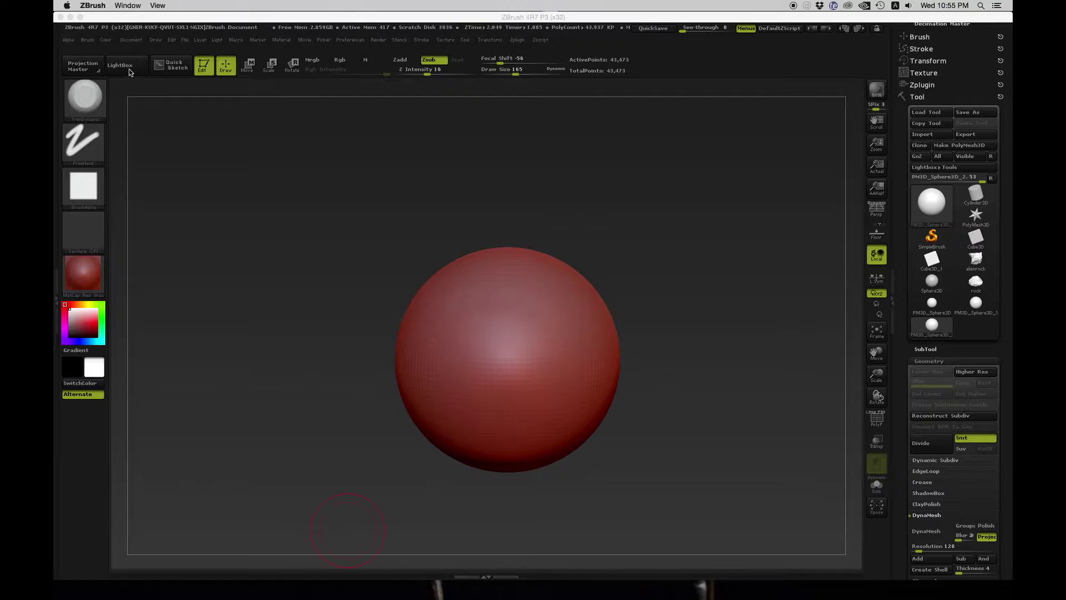
{"action": "left_click", "coordinate": [129, 69]}
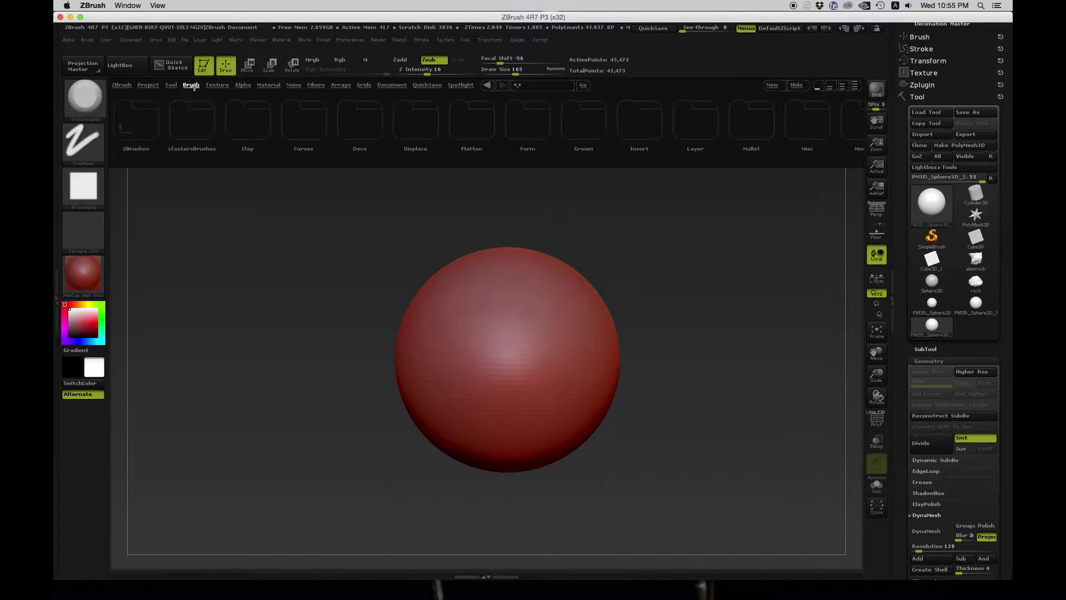
{"action": "left_click_drag", "start_coordinate": [582, 128], "coordinate": [377, 139]}
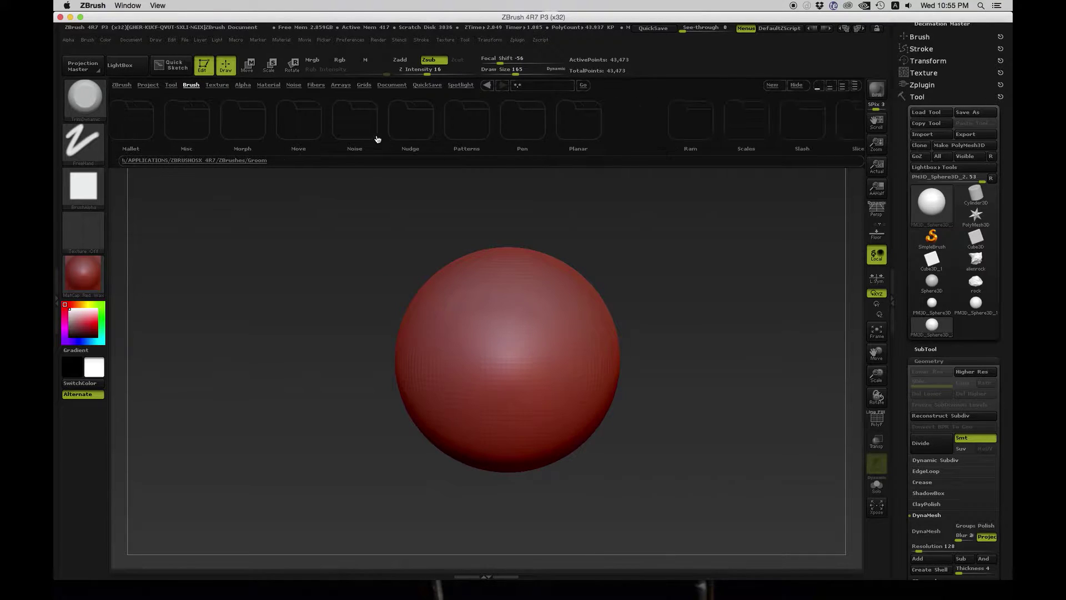
{"action": "left_click", "coordinate": [720, 125]}
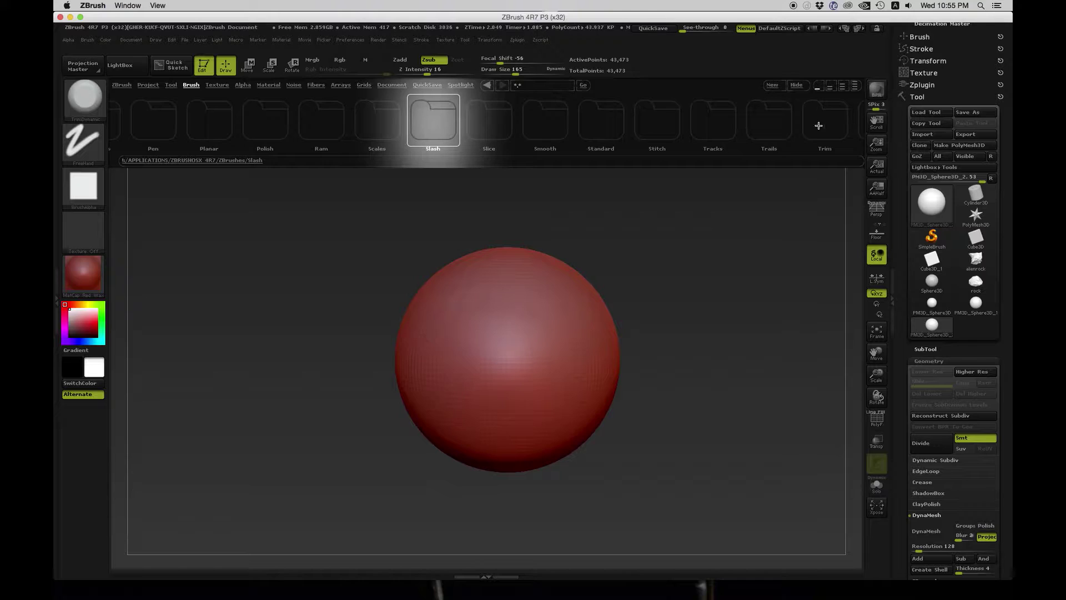
{"action": "left_click", "coordinate": [819, 128]}
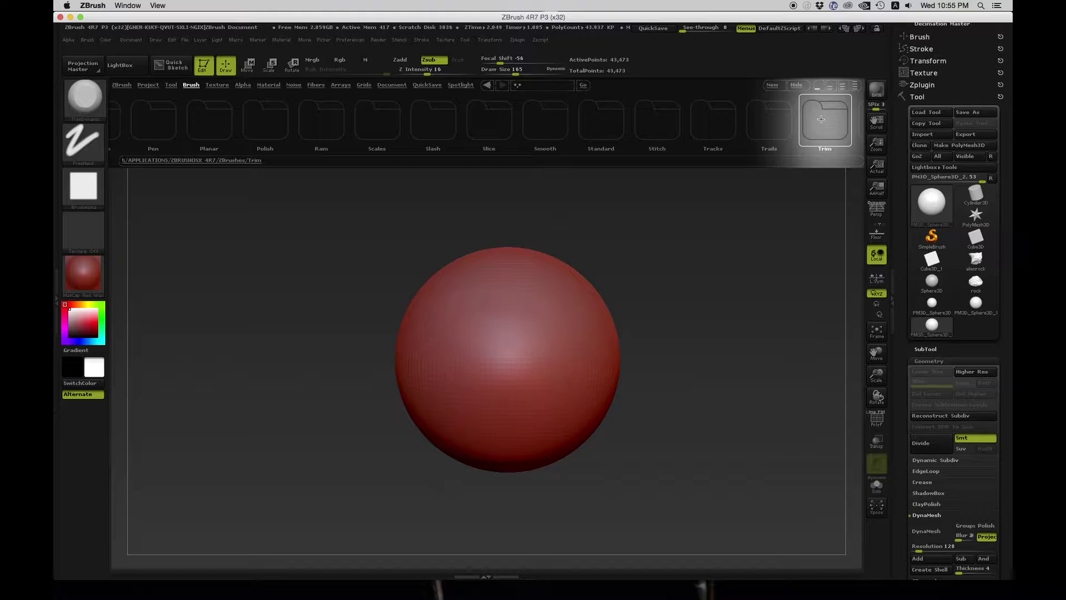
{"action": "double_click", "coordinate": [825, 125]}
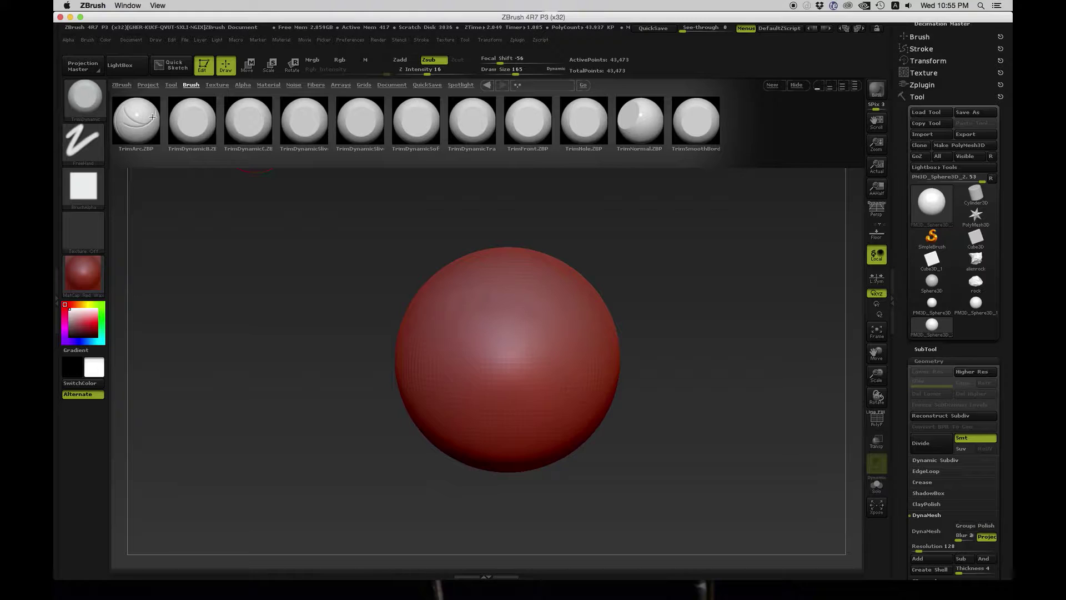
{"action": "double_click", "coordinate": [699, 123]}
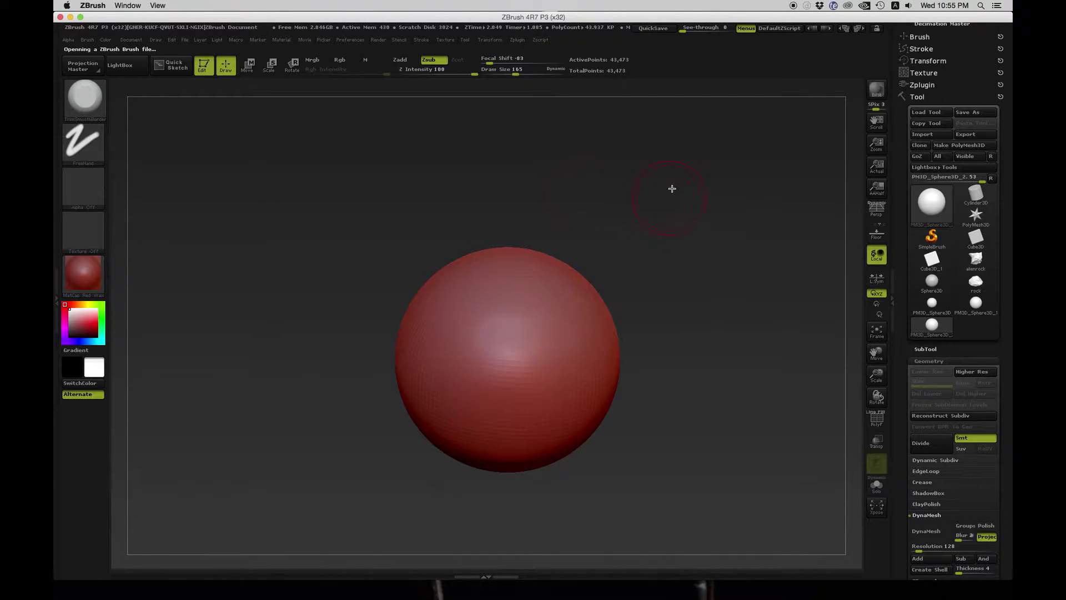
- Choose the Blob brush and convert the sphere to a DynaMesh at resolution 128
{"action": "left_click", "coordinate": [69, 98]}
{"action": "left_click", "coordinate": [143, 107]}
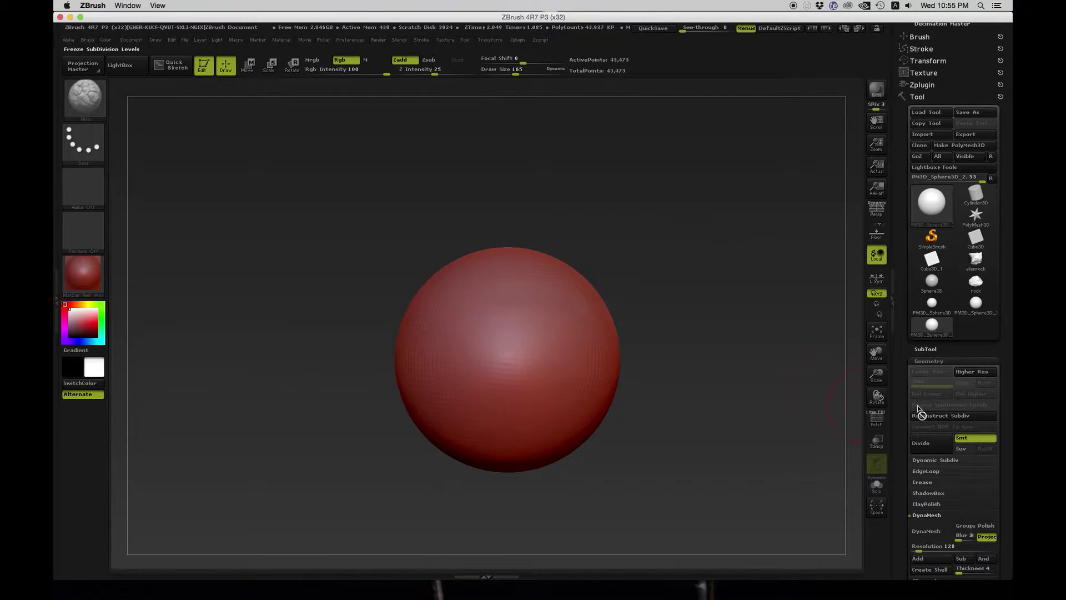
{"action": "scroll", "coordinate": [947, 222], "scroll_direction": "down", "scroll_amount": 2}
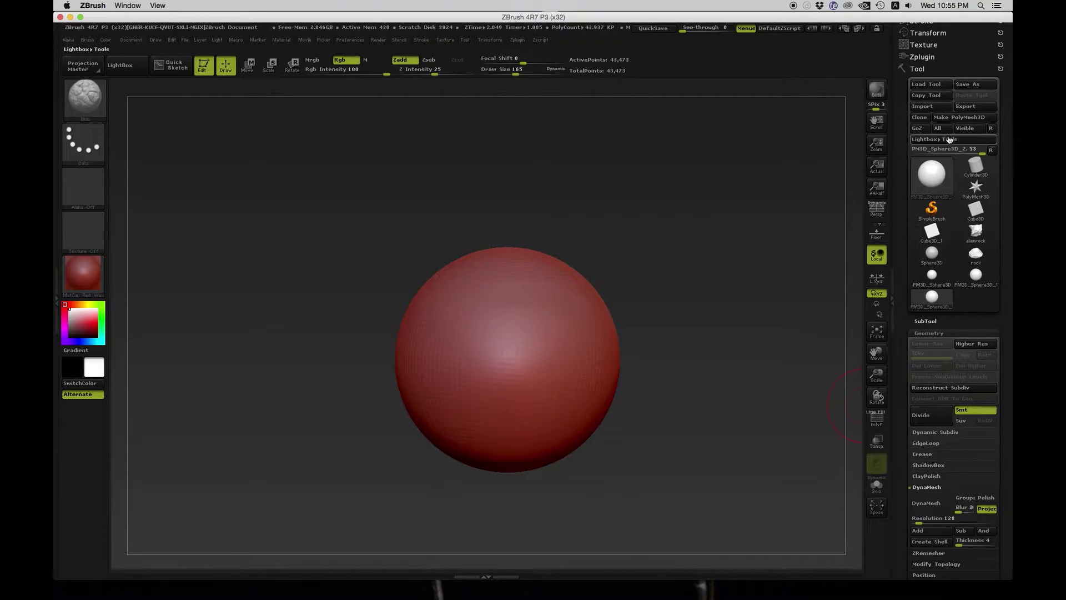
{"action": "scroll", "coordinate": [918, 289], "scroll_direction": "down", "scroll_amount": 10}
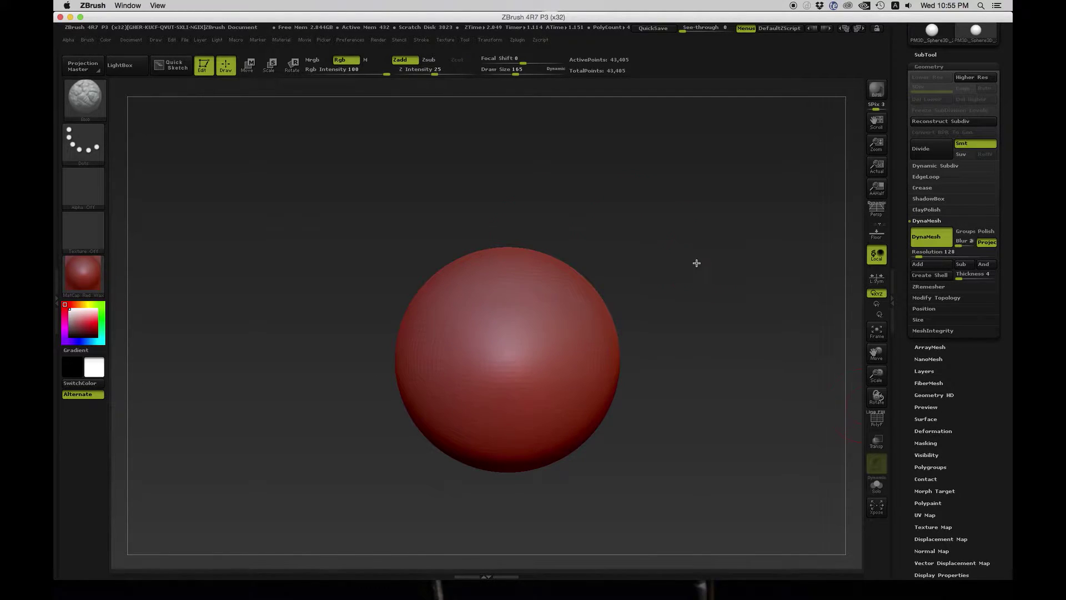
{"action": "left_click", "coordinate": [884, 424]}
{"action": "left_click", "coordinate": [883, 422]}
- Filter the brush library to the brushes starting with M and activate the Move brush
{"action": "left_click", "coordinate": [84, 98]}
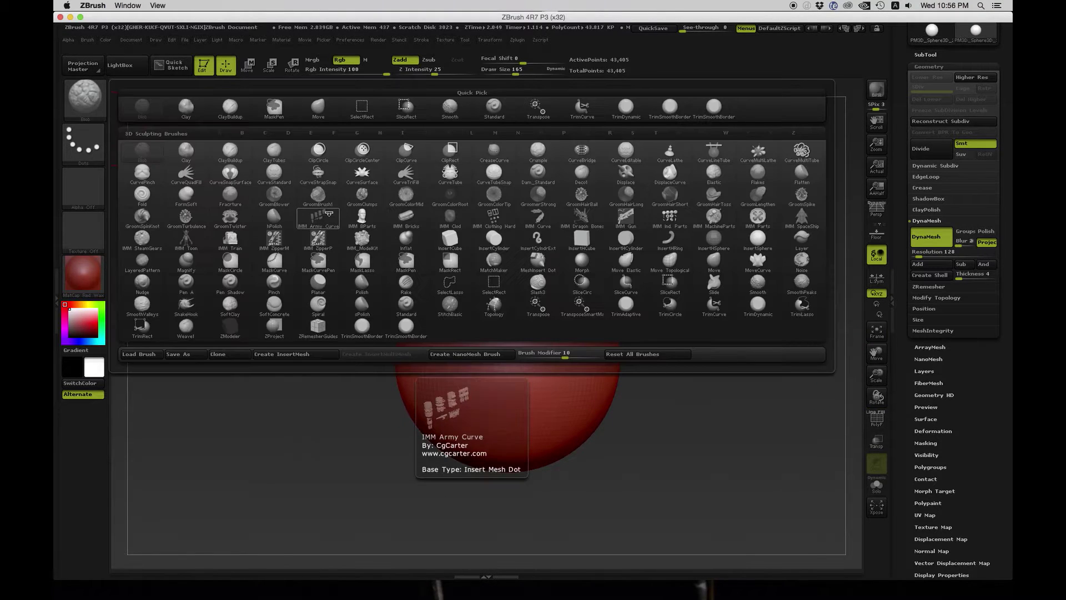
{"action": "key", "text": "m"}
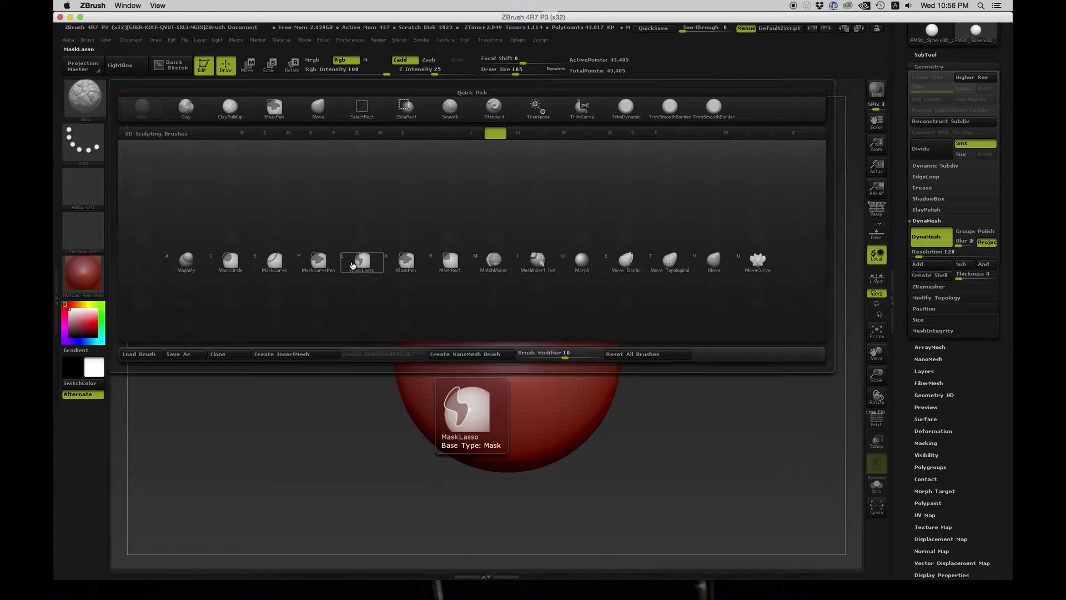
{"action": "left_click", "coordinate": [87, 111]}
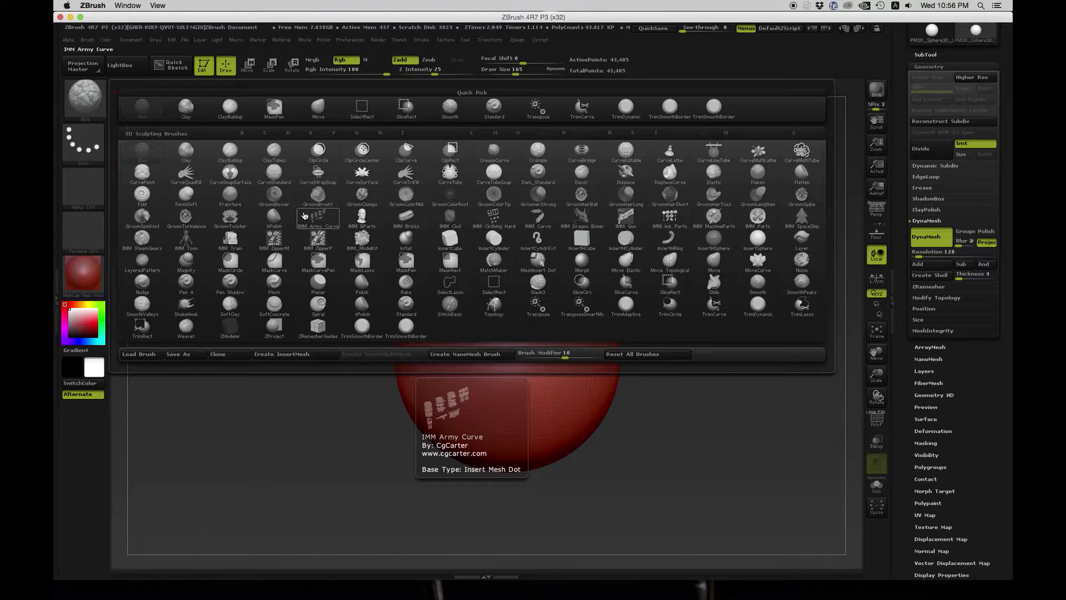
{"action": "key", "text": "m"}
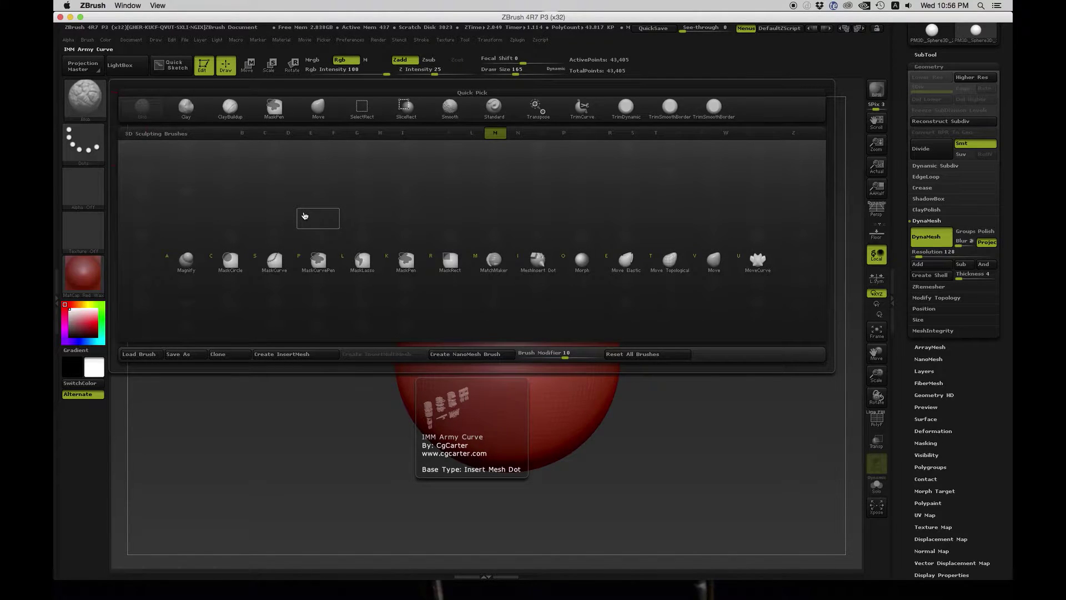
{"action": "key", "text": "v"}
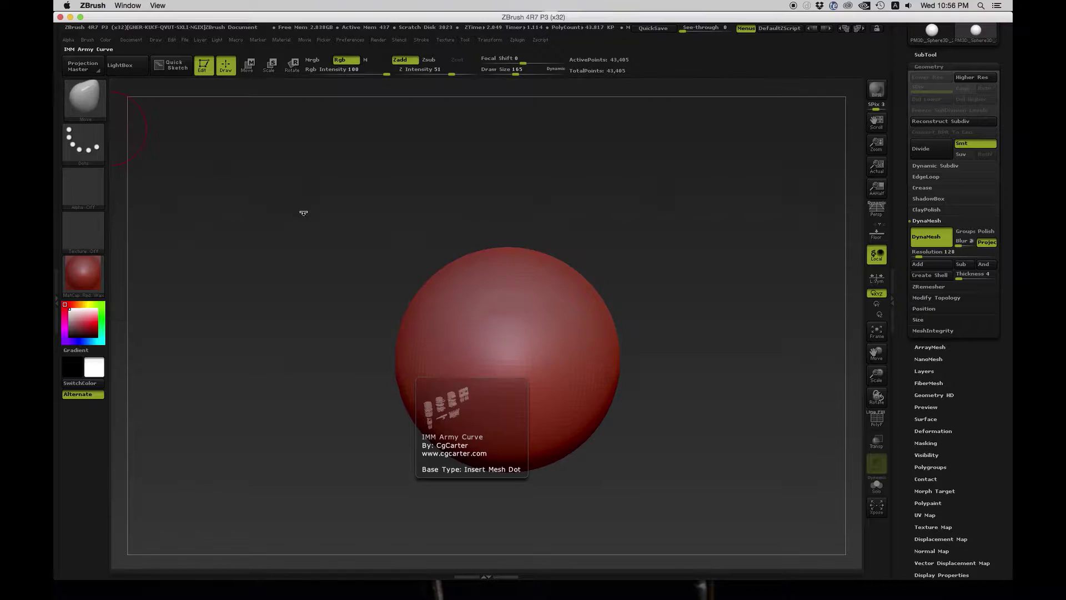
{"action": "left_click", "coordinate": [84, 96]}
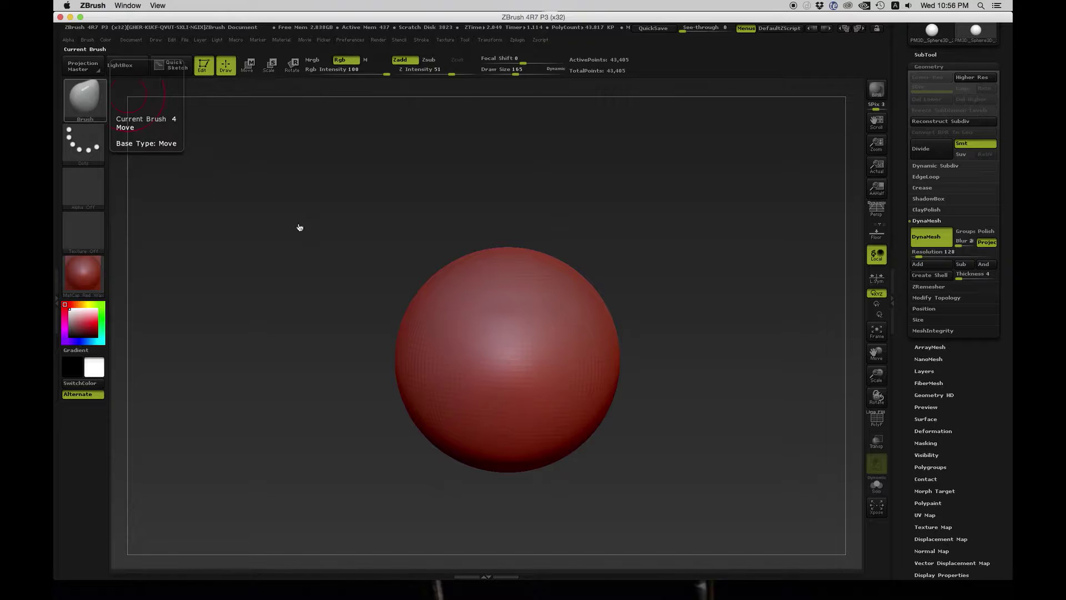
{"action": "key", "text": "b"}
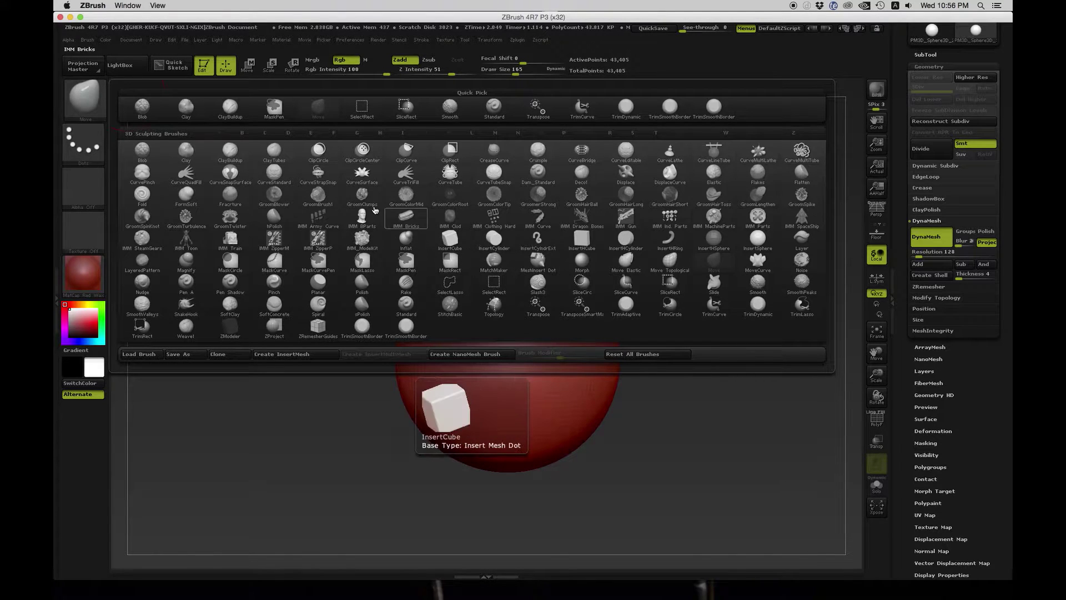
{"action": "key", "text": "m"}
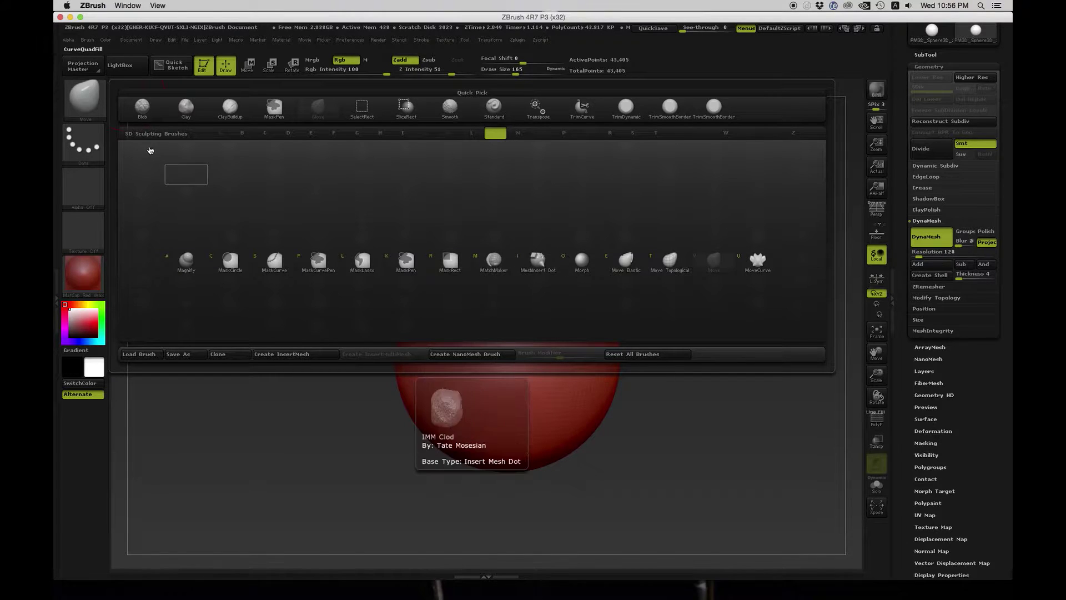
{"action": "left_click", "coordinate": [83, 97]}
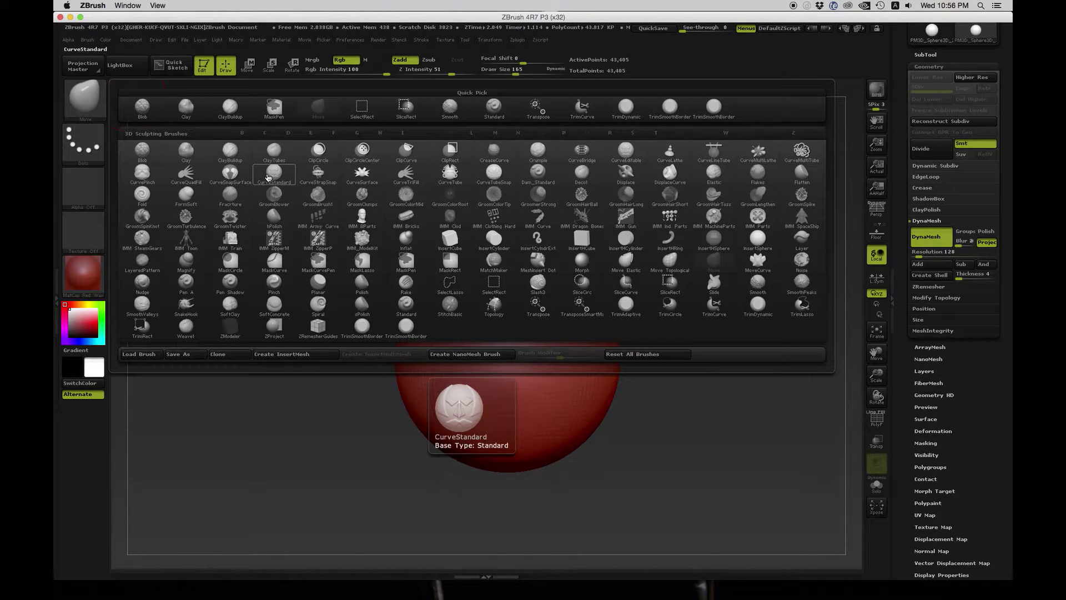
{"action": "key", "text": "s"}
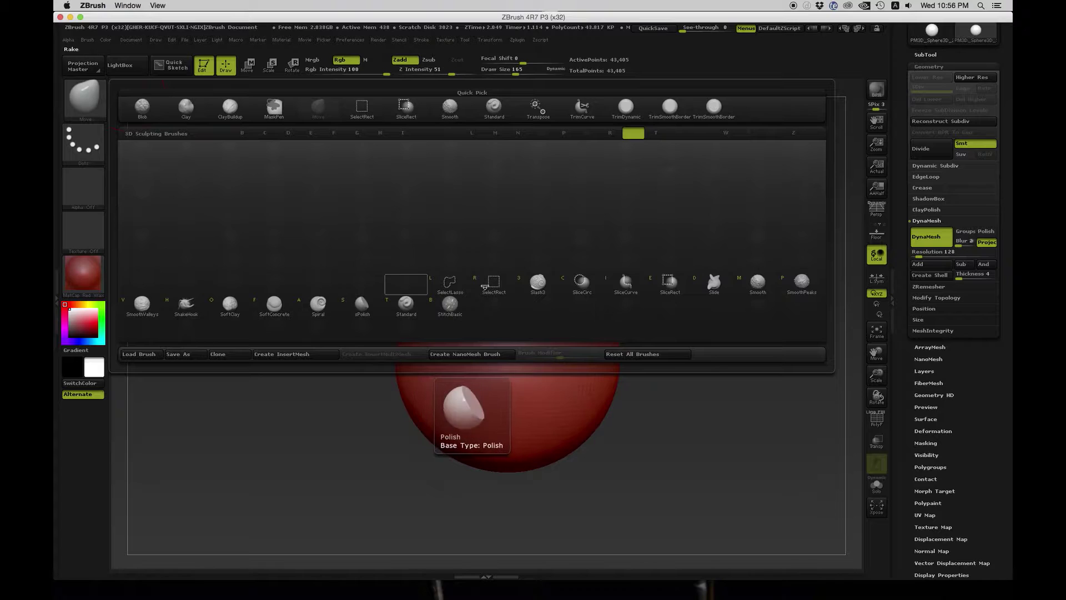
{"action": "key", "text": "Escape"}
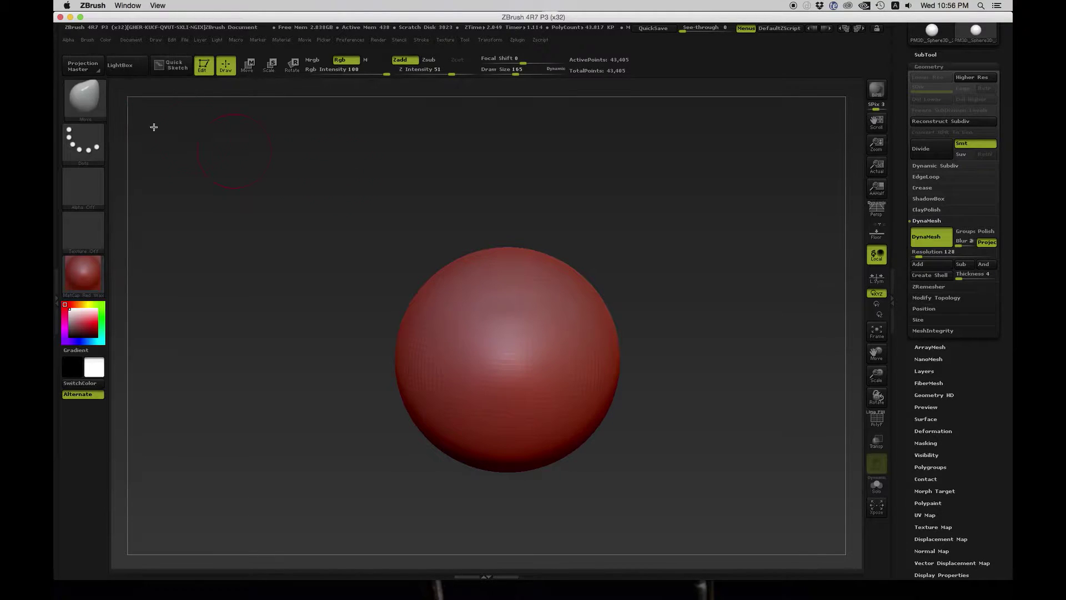
- Set the Move brush's draw size to 385 and pull the sphere's upper-left surface outward into a bulge
{"action": "left_click", "coordinate": [83, 100]}
{"action": "key", "text": "s"}
{"action": "left_click_drag", "start_coordinate": [422, 243], "coordinate": [440, 242]}
{"action": "left_click_drag", "start_coordinate": [440, 281], "coordinate": [348, 233]}
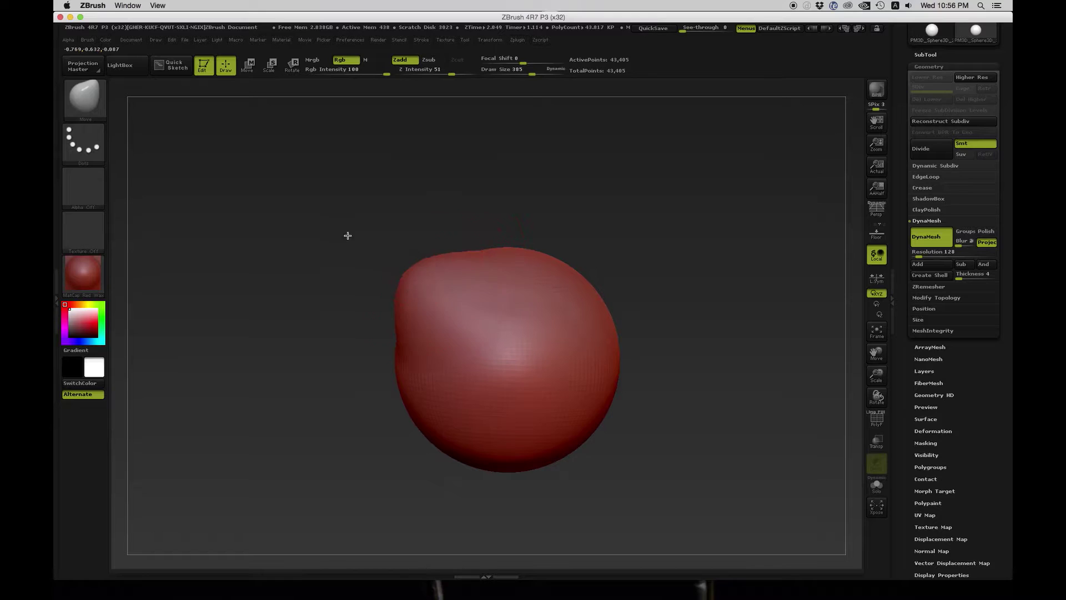
- Set the draw size to 646 and pull the top of the shape upward and its right side outward
{"action": "key", "text": "s"}
{"action": "mouse_move", "coordinate": [521, 262]}
{"action": "left_mouse_down"}
{"action": "mouse_move", "coordinate": [536, 262]}
{"action": "mouse_move", "coordinate": [553, 197]}
{"action": "left_mouse_up"}
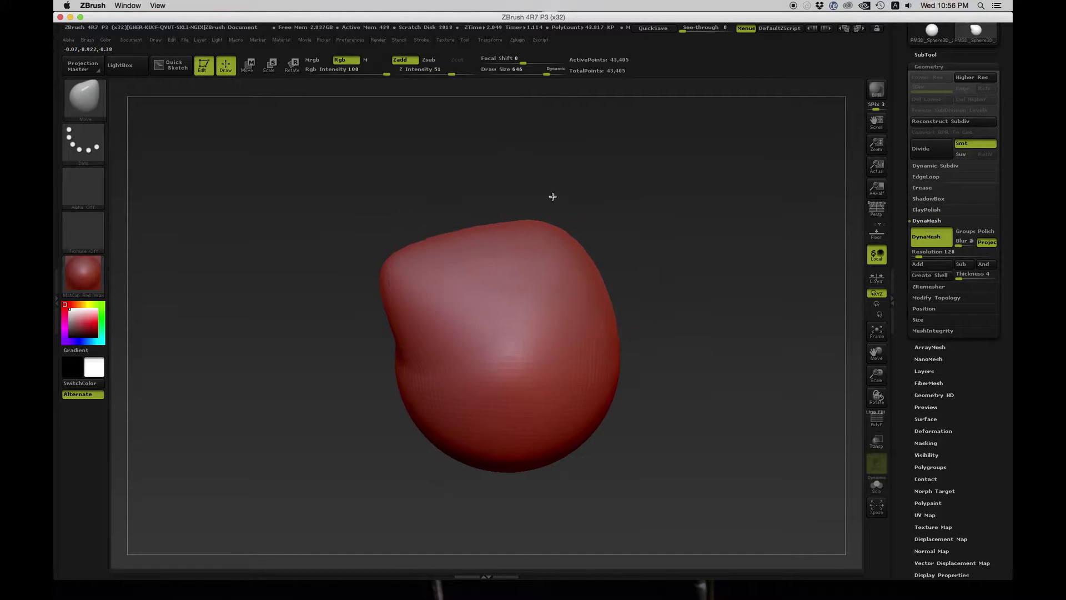
{"action": "left_click_drag", "start_coordinate": [580, 344], "coordinate": [631, 336]}
- Pull the upper corner and sides outward with the Move brush to give the form a blocky, squarish outline
{"action": "mouse_move", "coordinate": [680, 403]}
{"action": "left_mouse_down"}
{"action": "mouse_move", "coordinate": [602, 300]}
{"action": "mouse_move", "coordinate": [640, 338]}
{"action": "mouse_move", "coordinate": [666, 392]}
{"action": "left_mouse_up"}
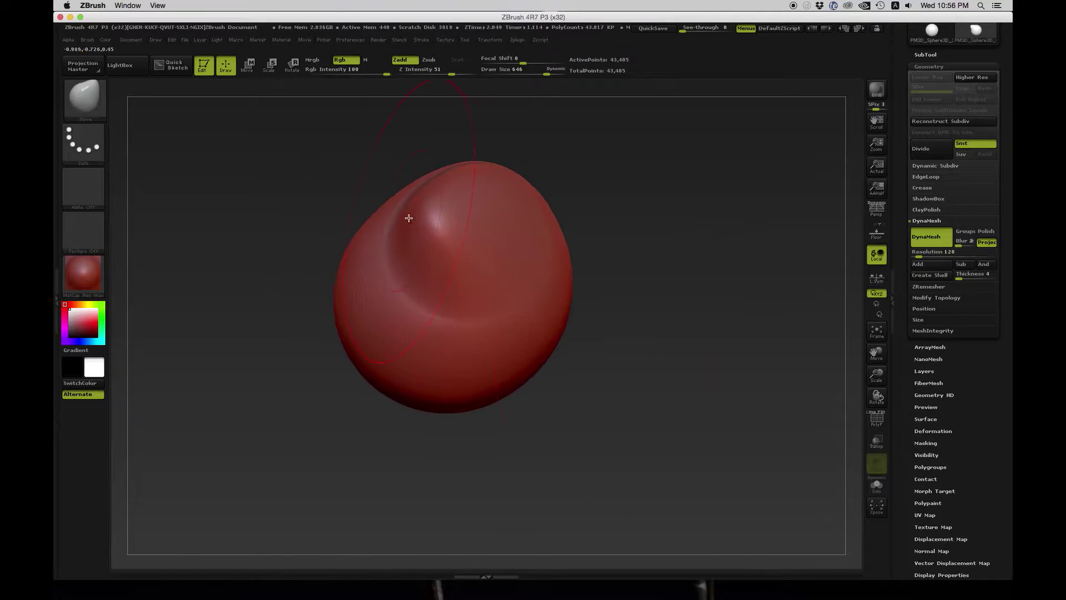
{"action": "left_click_drag", "start_coordinate": [389, 206], "coordinate": [311, 131]}
{"action": "left_click_drag", "start_coordinate": [362, 289], "coordinate": [304, 301]}
{"action": "left_click_drag", "start_coordinate": [586, 375], "coordinate": [607, 222]}
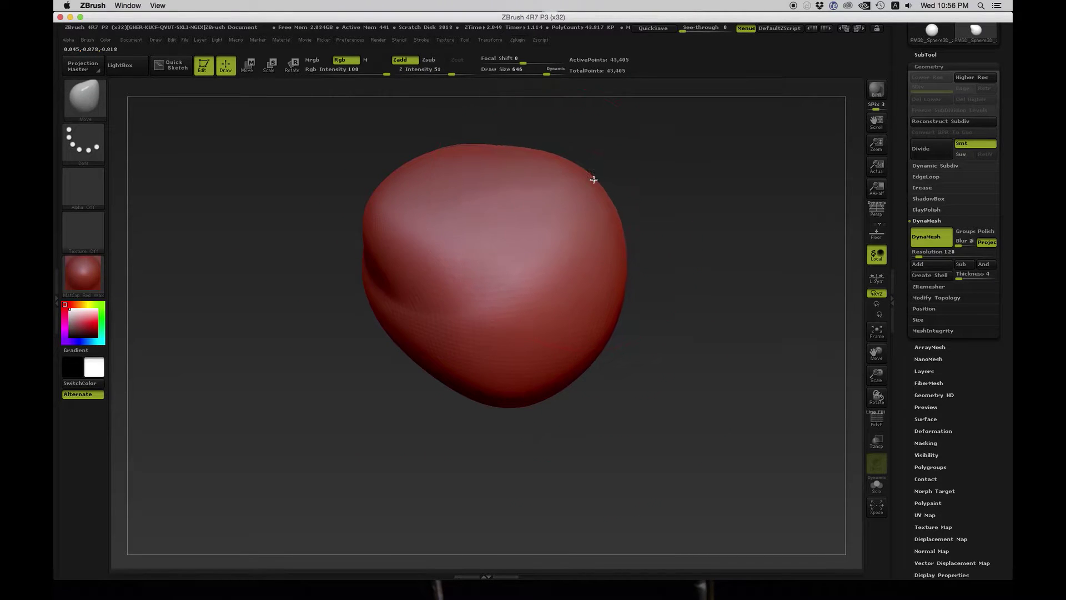
{"action": "left_click_drag", "start_coordinate": [628, 302], "coordinate": [629, 326]}
{"action": "left_click_drag", "start_coordinate": [543, 306], "coordinate": [610, 358]}
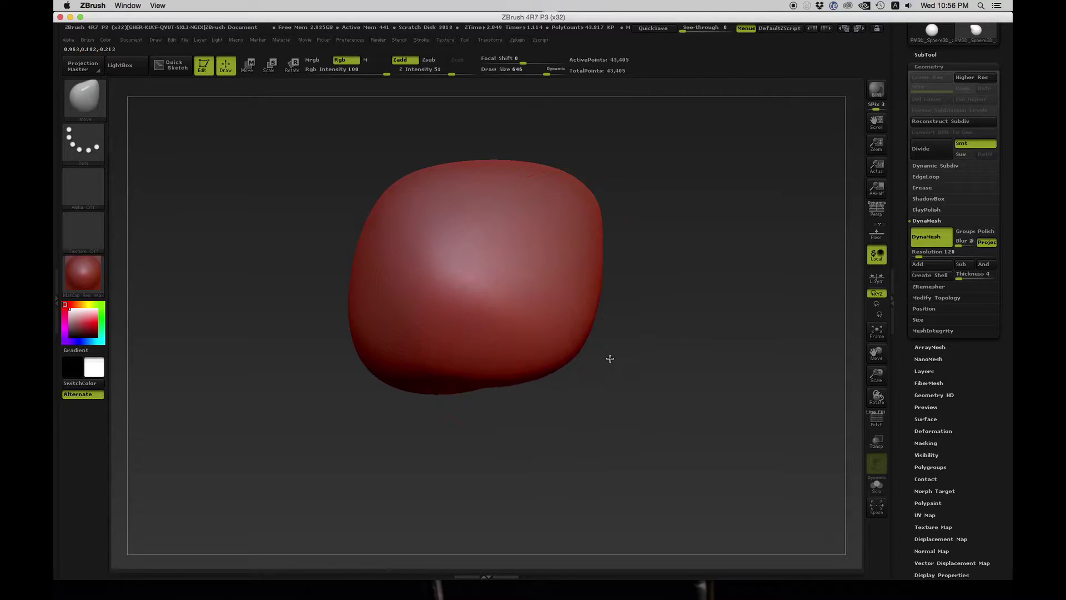
- Stretch the underside of the form downward and pull its lower sides outward
{"action": "left_click_drag", "start_coordinate": [618, 419], "coordinate": [591, 385]}
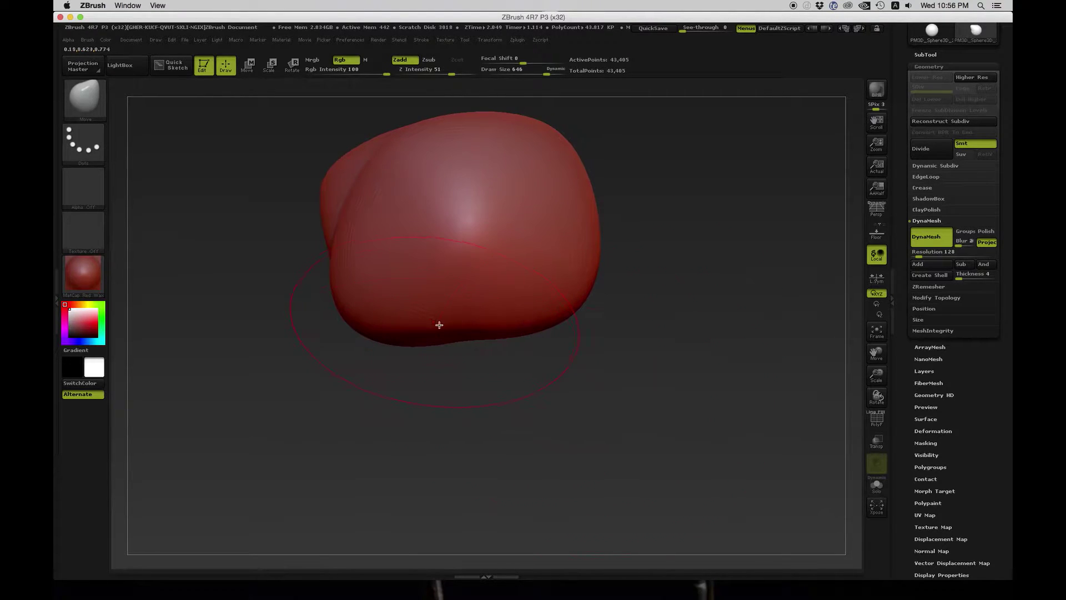
{"action": "left_click_drag", "start_coordinate": [436, 323], "coordinate": [430, 421]}
{"action": "left_click_drag", "start_coordinate": [597, 382], "coordinate": [647, 416]}
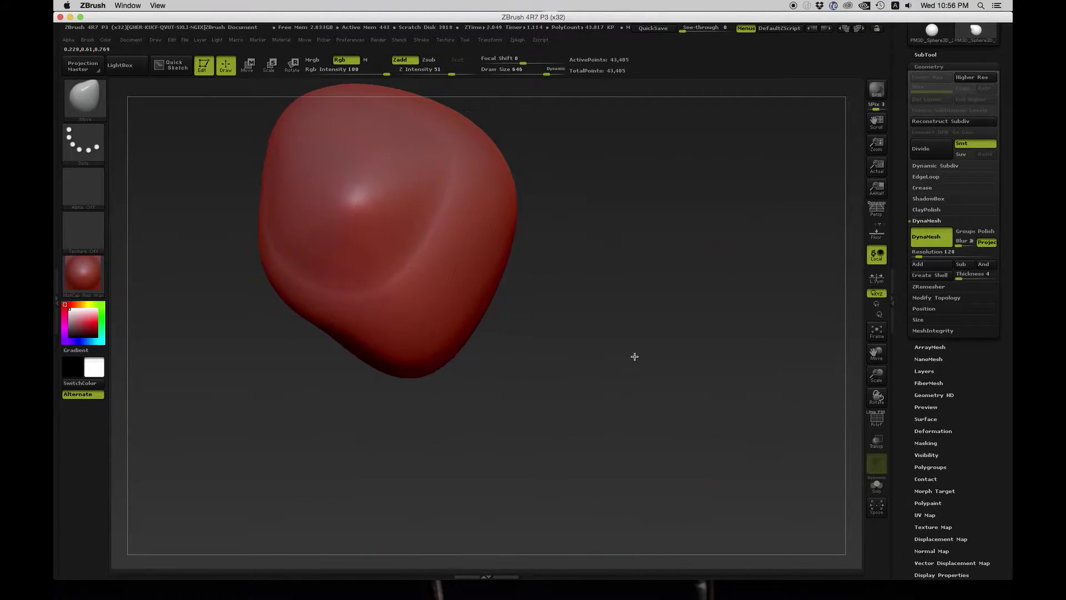
{"action": "left_click_drag", "start_coordinate": [503, 266], "coordinate": [590, 301]}
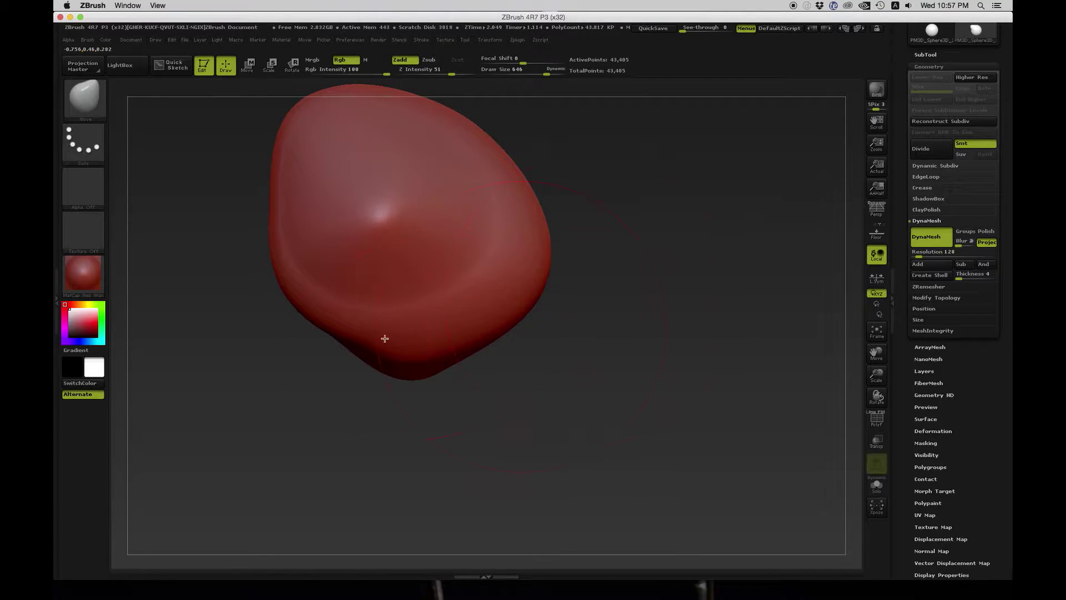
{"action": "left_click_drag", "start_coordinate": [325, 308], "coordinate": [269, 375]}
- Enlarge the Move brush slightly and pull the form's sides and top edge outward into an irregular outline
{"action": "left_click_drag", "start_coordinate": [750, 356], "coordinate": [688, 347]}
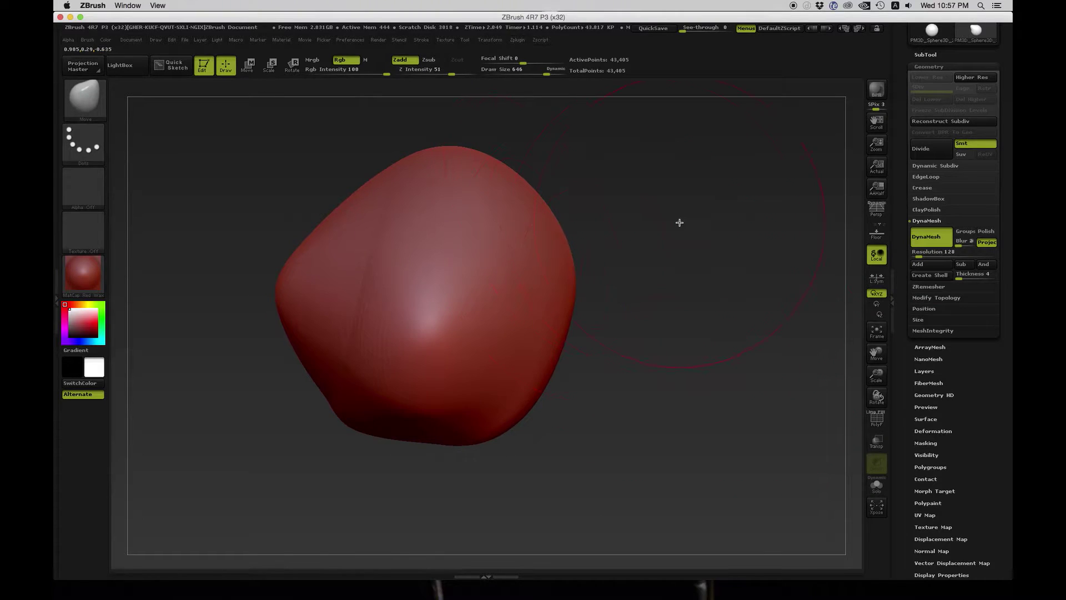
{"action": "left_click_drag", "start_coordinate": [680, 222], "coordinate": [667, 238]}
{"action": "key", "text": "s"}
{"action": "mouse_move", "coordinate": [520, 301]}
{"action": "left_mouse_down"}
{"action": "mouse_move", "coordinate": [500, 302]}
{"action": "mouse_move", "coordinate": [530, 305]}
{"action": "mouse_move", "coordinate": [492, 258]}
{"action": "left_mouse_up"}
{"action": "key", "text": "s"}
{"action": "mouse_move", "coordinate": [598, 299]}
{"action": "left_mouse_down"}
{"action": "mouse_move", "coordinate": [574, 209]}
{"action": "mouse_move", "coordinate": [659, 268]}
{"action": "mouse_move", "coordinate": [645, 278]}
{"action": "mouse_move", "coordinate": [642, 239]}
{"action": "left_mouse_up"}
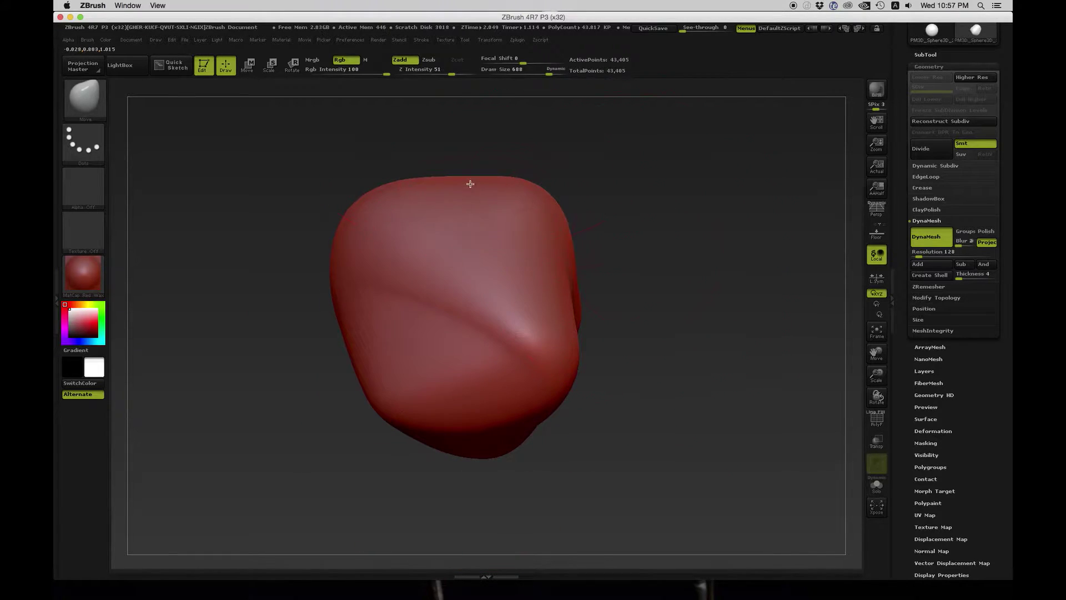
{"action": "left_click_drag", "start_coordinate": [469, 183], "coordinate": [468, 151]}
- Reshape the lower edge and sides with the Move brush into an uneven, three-cornered mass
{"action": "mouse_move", "coordinate": [640, 257]}
{"action": "left_mouse_down", "text": "alt"}
{"action": "mouse_move", "coordinate": [655, 224]}
{"action": "mouse_move", "coordinate": [671, 300]}
{"action": "mouse_move", "coordinate": [638, 238]}
{"action": "mouse_move", "coordinate": [675, 358]}
{"action": "mouse_move", "coordinate": [685, 300]}
{"action": "mouse_move", "coordinate": [561, 286]}
{"action": "left_mouse_up", "text": "alt"}
{"action": "left_click_drag", "start_coordinate": [580, 248], "coordinate": [408, 507]}
{"action": "left_click_drag", "start_coordinate": [392, 446], "coordinate": [361, 399]}
{"action": "mouse_move", "coordinate": [624, 352]}
{"action": "left_mouse_down"}
{"action": "mouse_move", "coordinate": [621, 235]}
{"action": "mouse_move", "coordinate": [618, 295]}
{"action": "mouse_move", "coordinate": [646, 336]}
{"action": "left_mouse_up"}
{"action": "left_click_drag", "start_coordinate": [274, 294], "coordinate": [282, 319]}
{"action": "left_click_drag", "start_coordinate": [593, 317], "coordinate": [611, 274]}
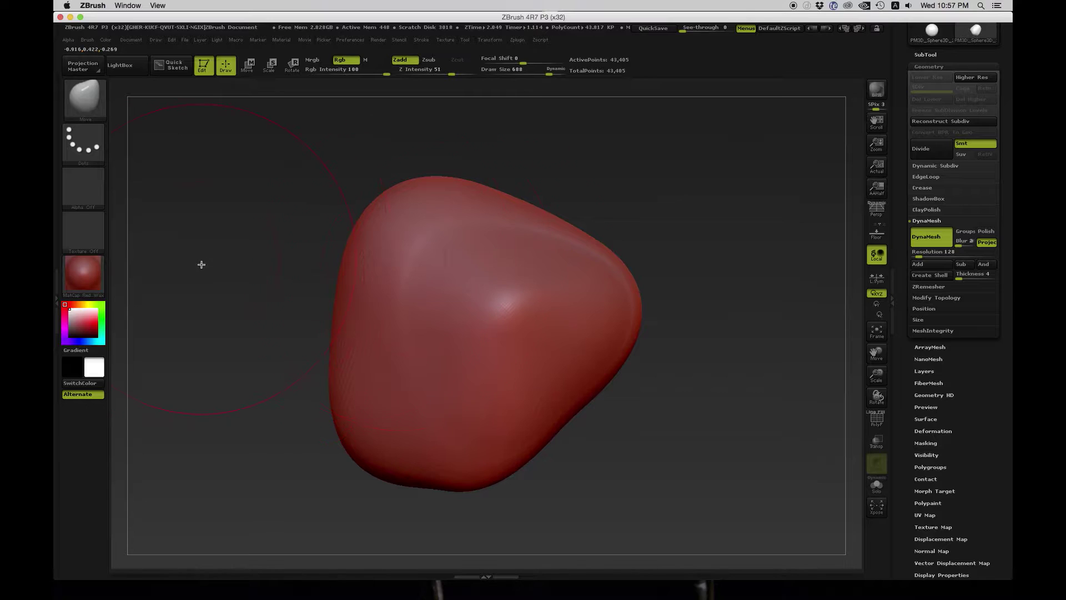
- Push the upper-left side and lower-right edge inward and raise the right shoulder of the form
{"action": "mouse_move", "coordinate": [356, 236]}
{"action": "left_mouse_down"}
{"action": "mouse_move", "coordinate": [272, 171]}
{"action": "mouse_move", "coordinate": [381, 167]}
{"action": "mouse_move", "coordinate": [383, 185]}
{"action": "mouse_move", "coordinate": [495, 198]}
{"action": "left_mouse_up"}
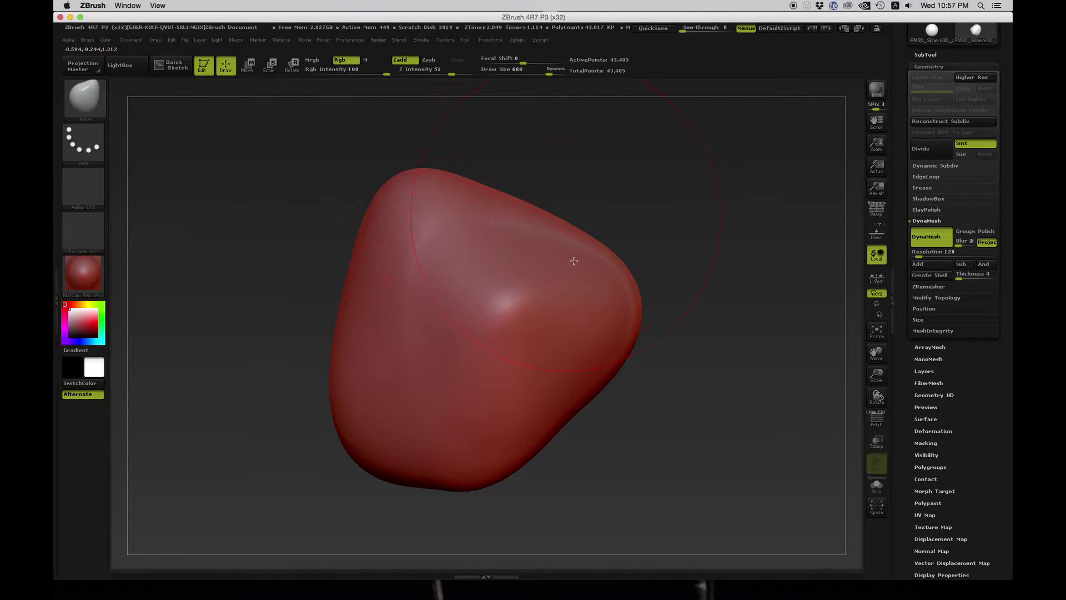
{"action": "left_click_drag", "start_coordinate": [594, 333], "coordinate": [609, 147]}
{"action": "left_click_drag", "start_coordinate": [609, 475], "coordinate": [588, 366]}
{"action": "left_click_drag", "start_coordinate": [534, 436], "coordinate": [472, 456]}
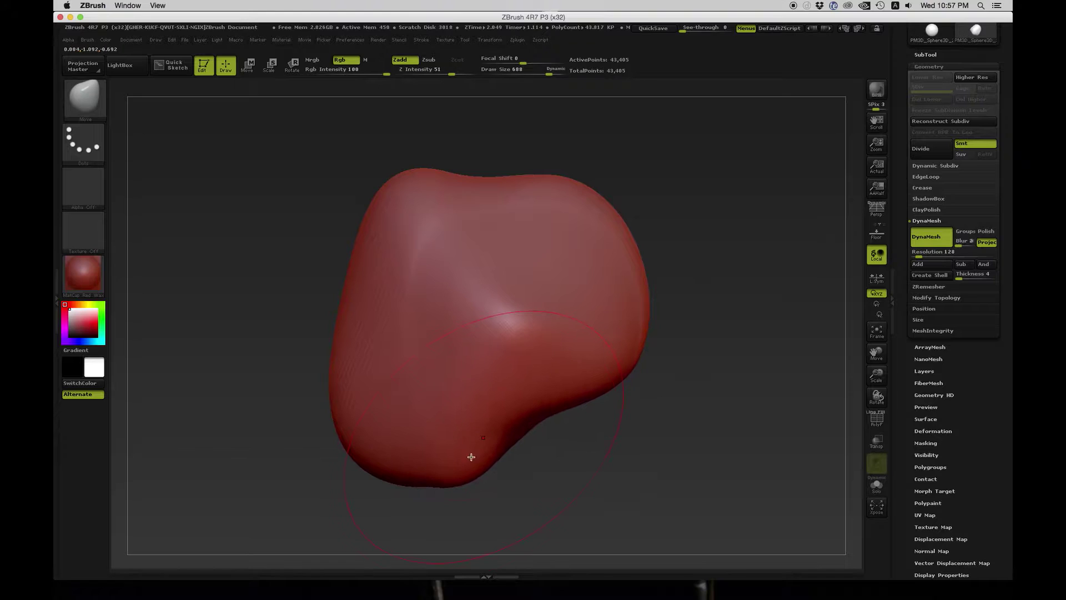
- Raise the Move brush's Z Intensity to 100 and shape the form toward a peaked top and flatter base
{"action": "left_click_drag", "start_coordinate": [400, 472], "coordinate": [405, 485]}
{"action": "mouse_move", "coordinate": [611, 364]}
{"action": "left_mouse_down"}
{"action": "mouse_move", "coordinate": [591, 318]}
{"action": "mouse_move", "coordinate": [619, 294]}
{"action": "mouse_move", "coordinate": [618, 261]}
{"action": "mouse_move", "coordinate": [593, 257]}
{"action": "left_mouse_up"}
{"action": "mouse_move", "coordinate": [654, 321]}
{"action": "left_mouse_down"}
{"action": "mouse_move", "coordinate": [637, 234]}
{"action": "mouse_move", "coordinate": [683, 283]}
{"action": "mouse_move", "coordinate": [658, 269]}
{"action": "mouse_move", "coordinate": [671, 216]}
{"action": "mouse_move", "coordinate": [607, 205]}
{"action": "mouse_move", "coordinate": [621, 185]}
{"action": "mouse_move", "coordinate": [669, 229]}
{"action": "mouse_move", "coordinate": [614, 145]}
{"action": "mouse_move", "coordinate": [598, 238]}
{"action": "mouse_move", "coordinate": [593, 185]}
{"action": "mouse_move", "coordinate": [635, 285]}
{"action": "mouse_move", "coordinate": [666, 288]}
{"action": "mouse_move", "coordinate": [664, 236]}
{"action": "mouse_move", "coordinate": [678, 311]}
{"action": "left_mouse_up"}
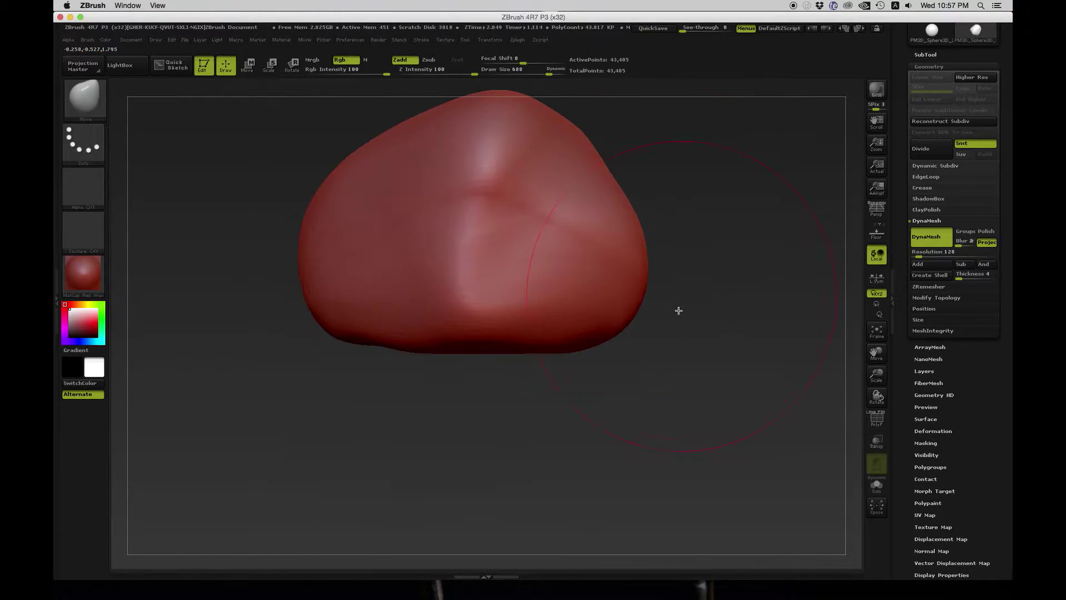
- Set the Move brush's Z Intensity to 51 and draw size to 626, and reshape the sides and top of the form
{"action": "mouse_move", "coordinate": [677, 260]}
{"action": "left_mouse_down"}
{"action": "mouse_move", "coordinate": [712, 255]}
{"action": "mouse_move", "coordinate": [633, 165]}
{"action": "mouse_move", "coordinate": [574, 200]}
{"action": "mouse_move", "coordinate": [599, 178]}
{"action": "mouse_move", "coordinate": [645, 174]}
{"action": "mouse_move", "coordinate": [550, 228]}
{"action": "mouse_move", "coordinate": [587, 210]}
{"action": "mouse_move", "coordinate": [569, 222]}
{"action": "mouse_move", "coordinate": [537, 290]}
{"action": "mouse_move", "coordinate": [534, 257]}
{"action": "left_mouse_up"}
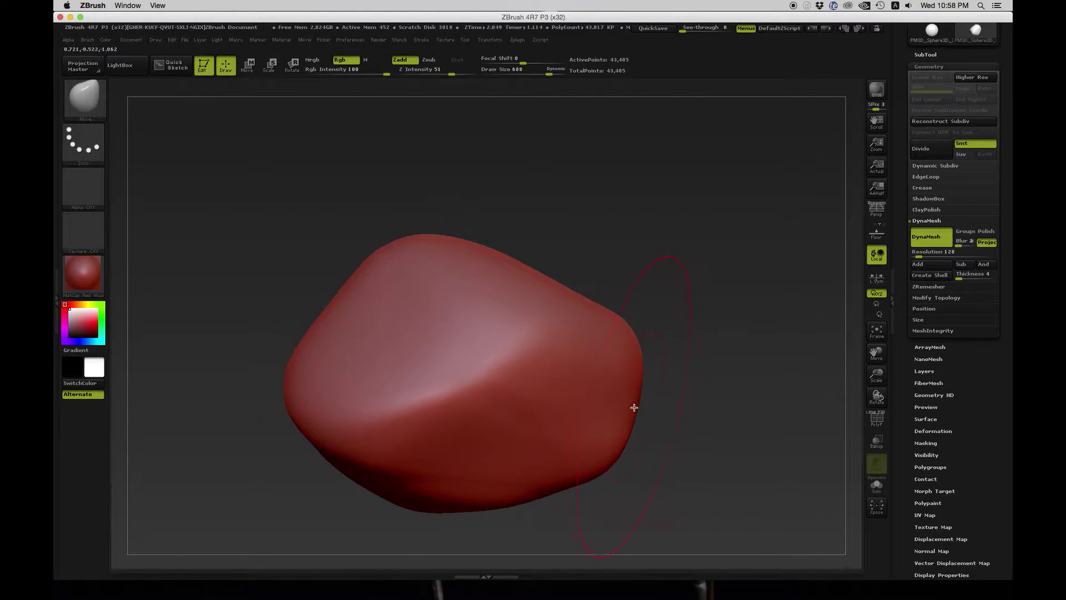
{"action": "key", "text": "bracketleft"}
{"action": "key", "text": "bracketleft"}
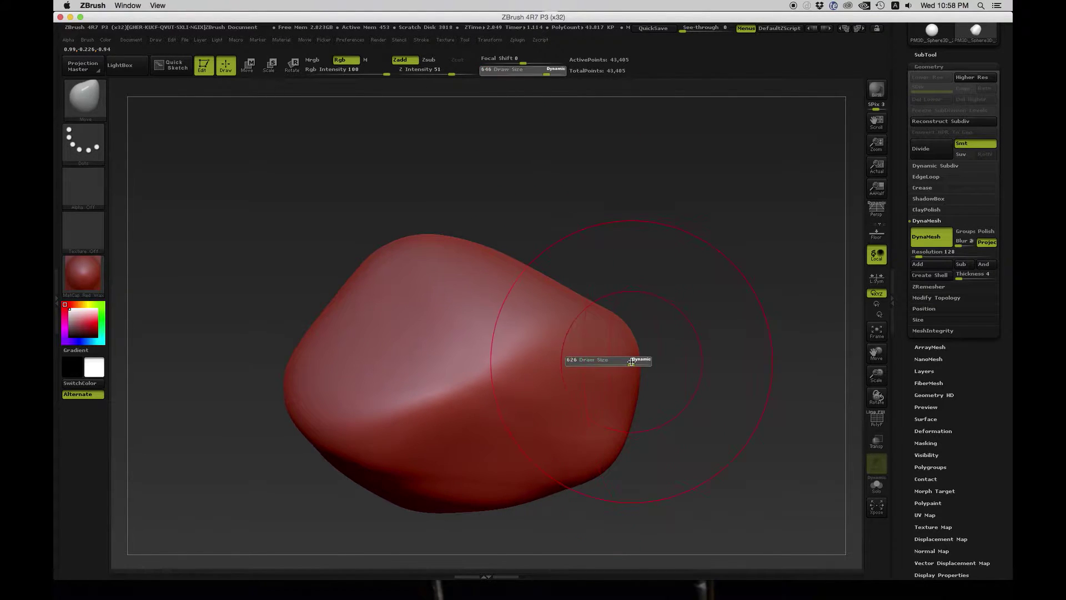
{"action": "mouse_move", "coordinate": [634, 362]}
{"action": "left_mouse_down"}
{"action": "mouse_move", "coordinate": [730, 376]}
{"action": "mouse_move", "coordinate": [744, 365]}
{"action": "mouse_move", "coordinate": [728, 201]}
{"action": "left_mouse_up"}
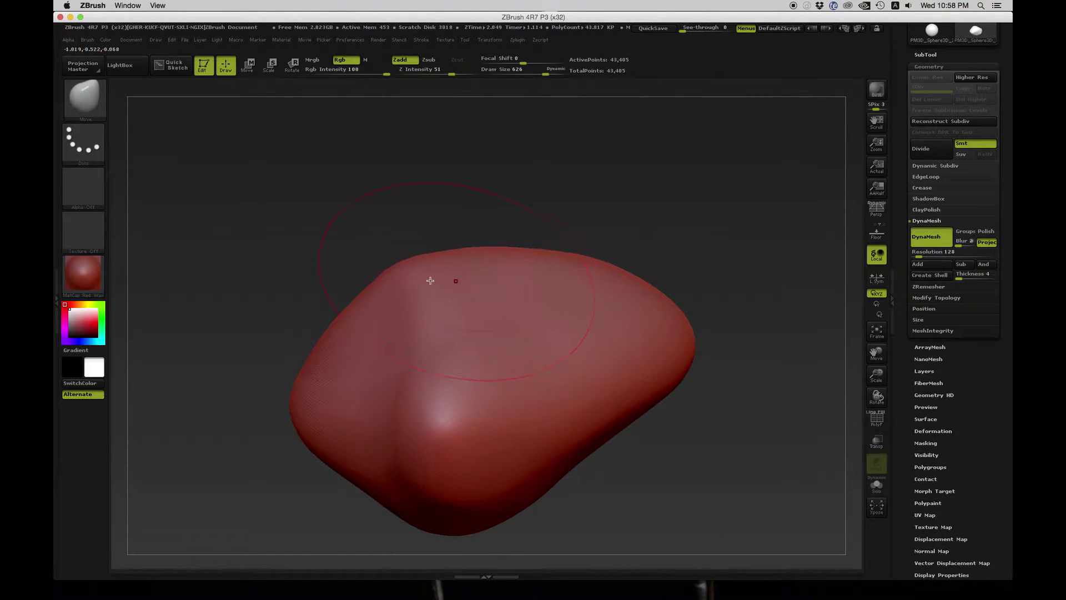
{"action": "mouse_move", "coordinate": [619, 199]}
{"action": "left_mouse_down"}
{"action": "mouse_move", "coordinate": [656, 222]}
{"action": "mouse_move", "coordinate": [590, 228]}
{"action": "mouse_move", "coordinate": [626, 278]}
{"action": "mouse_move", "coordinate": [621, 288]}
{"action": "mouse_move", "coordinate": [587, 222]}
{"action": "mouse_move", "coordinate": [602, 261]}
{"action": "mouse_move", "coordinate": [599, 248]}
{"action": "mouse_move", "coordinate": [533, 214]}
{"action": "mouse_move", "coordinate": [413, 190]}
{"action": "left_mouse_up"}
{"action": "key", "text": "shift"}
{"action": "key", "text": "shift"}
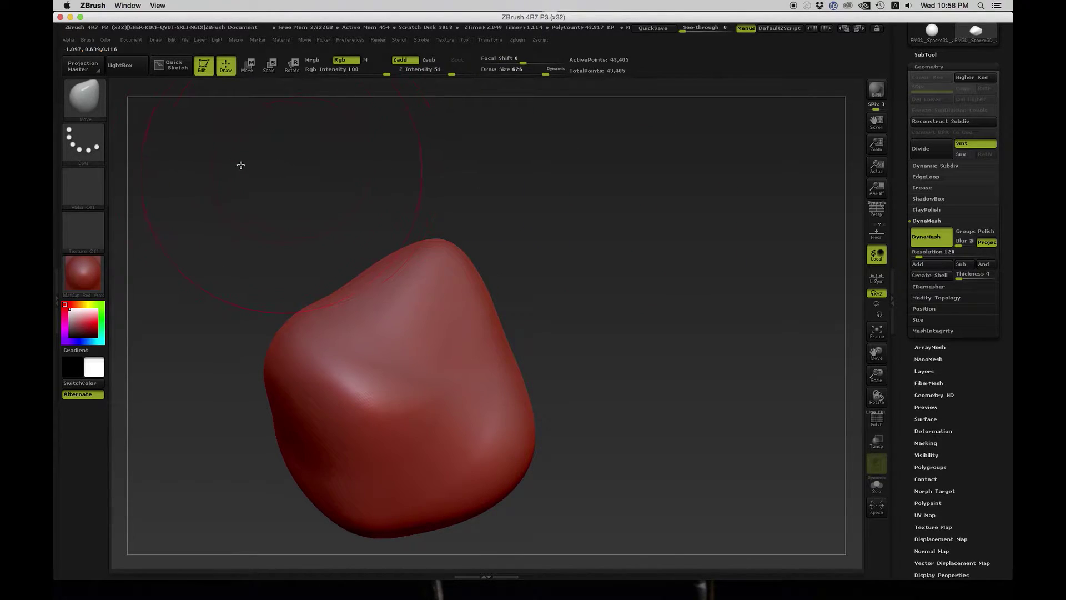
- Examine the TrimCurve brush's description of how it cuts geometry away
{"action": "key", "text": "ctrl+shift"}
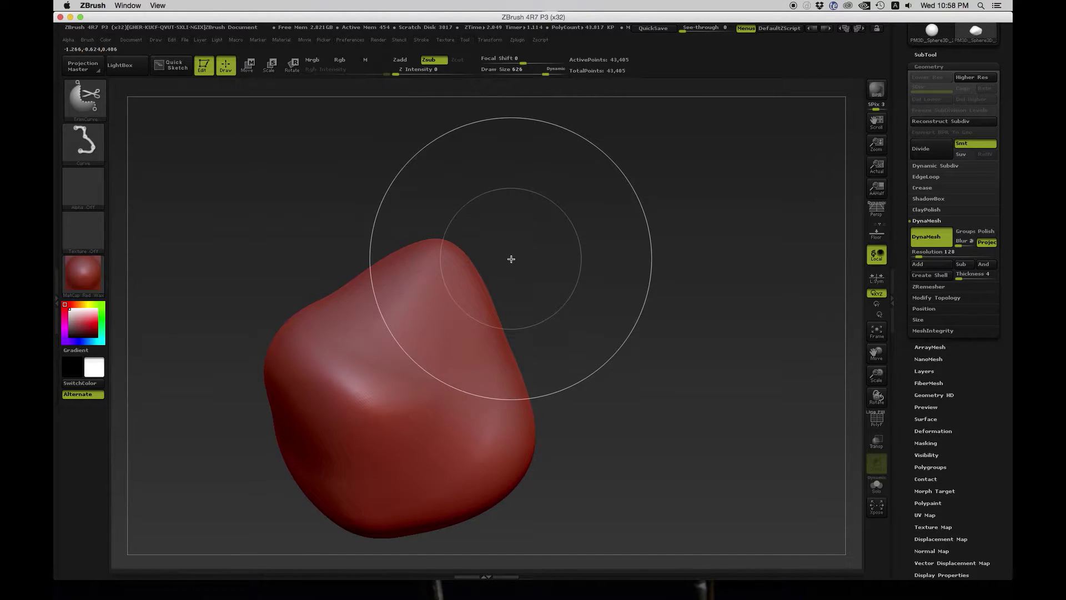
{"action": "key", "text": "ctrl+shift"}
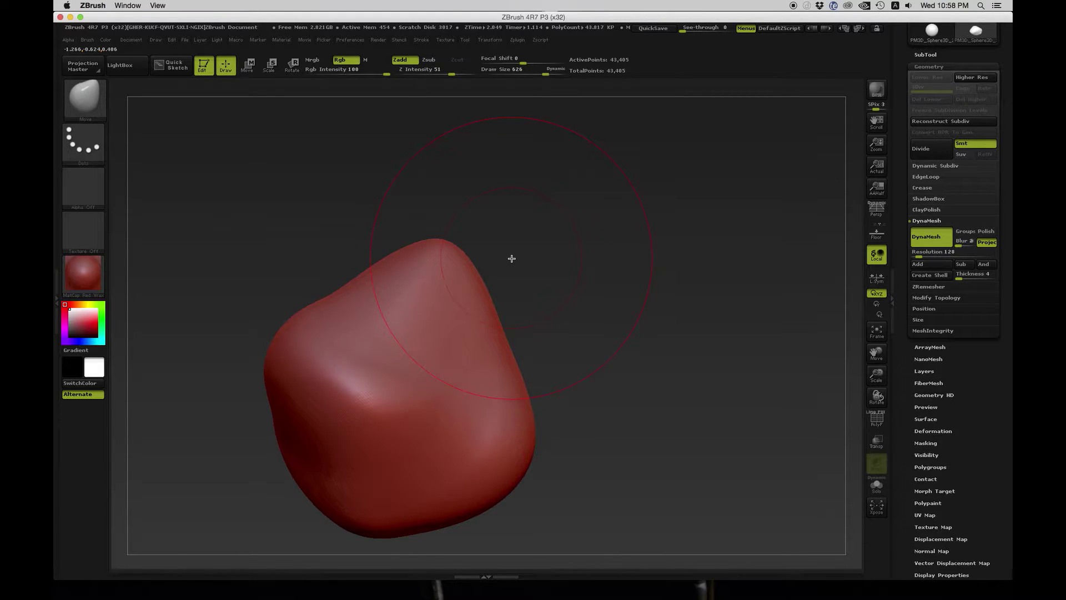
{"action": "key", "text": "ctrl+shift"}
{"action": "mouse_move", "coordinate": [80, 114]}
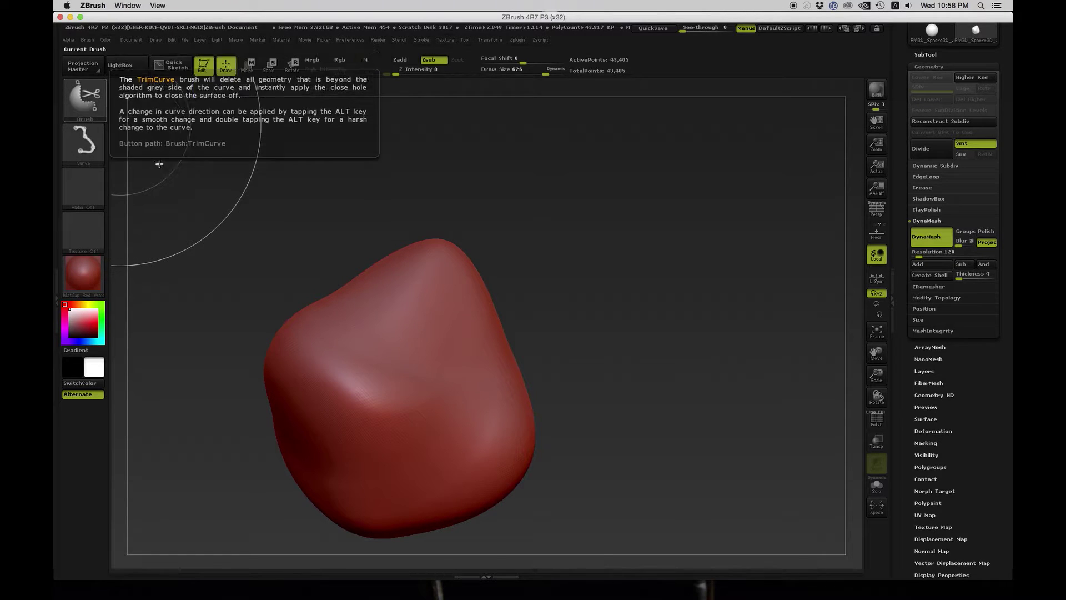
{"action": "left_click_drag", "start_coordinate": [586, 459], "coordinate": [535, 337], "text": "ctrl+shift"}
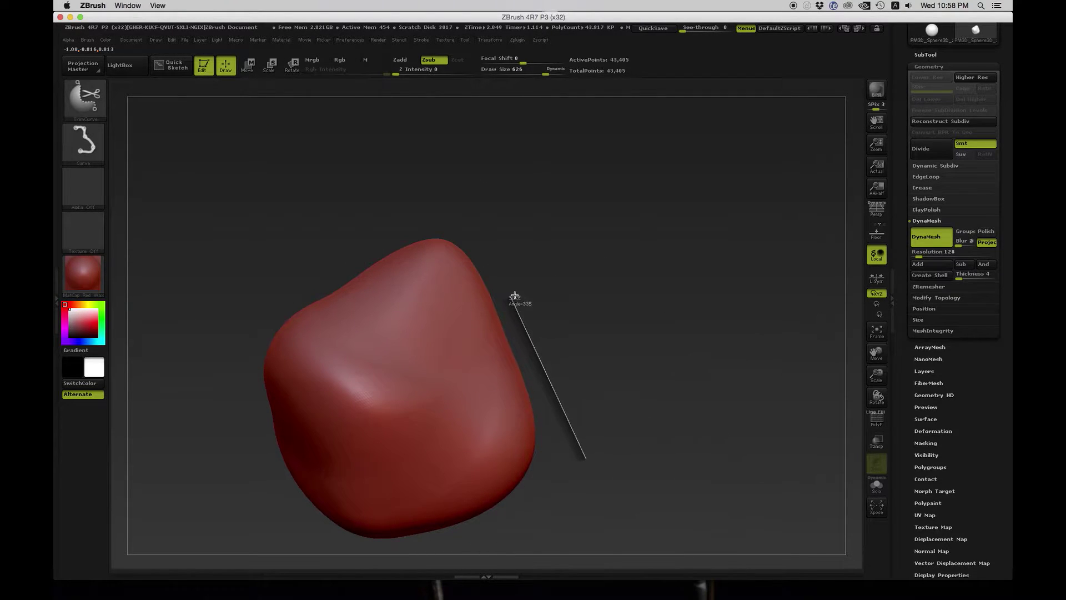
{"action": "mouse_move", "coordinate": [508, 281]}
{"action": "left_mouse_down", "text": "ctrl+shift"}
{"action": "mouse_move", "coordinate": [468, 215]}
{"action": "mouse_move", "coordinate": [448, 219]}
{"action": "mouse_move", "coordinate": [475, 217]}
{"action": "left_mouse_up", "text": "ctrl+shift"}
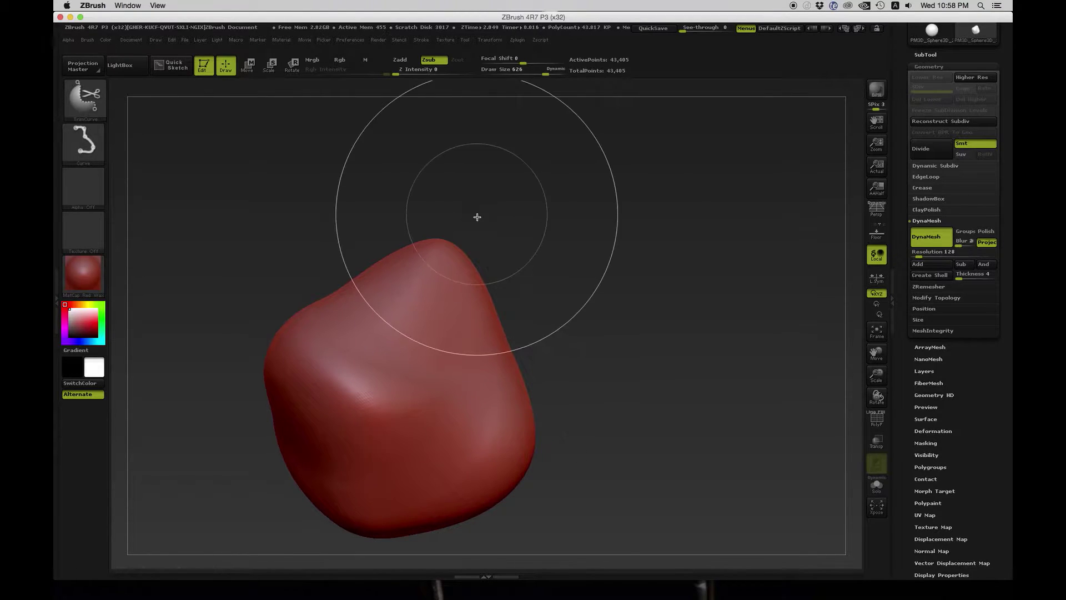
{"action": "left_click_drag", "start_coordinate": [559, 475], "coordinate": [522, 396], "text": "ctrl+shift"}
{"action": "left_click_drag", "start_coordinate": [457, 208], "coordinate": [428, 205], "text": "ctrl+shift"}
{"action": "key", "text": "ctrl+z"}
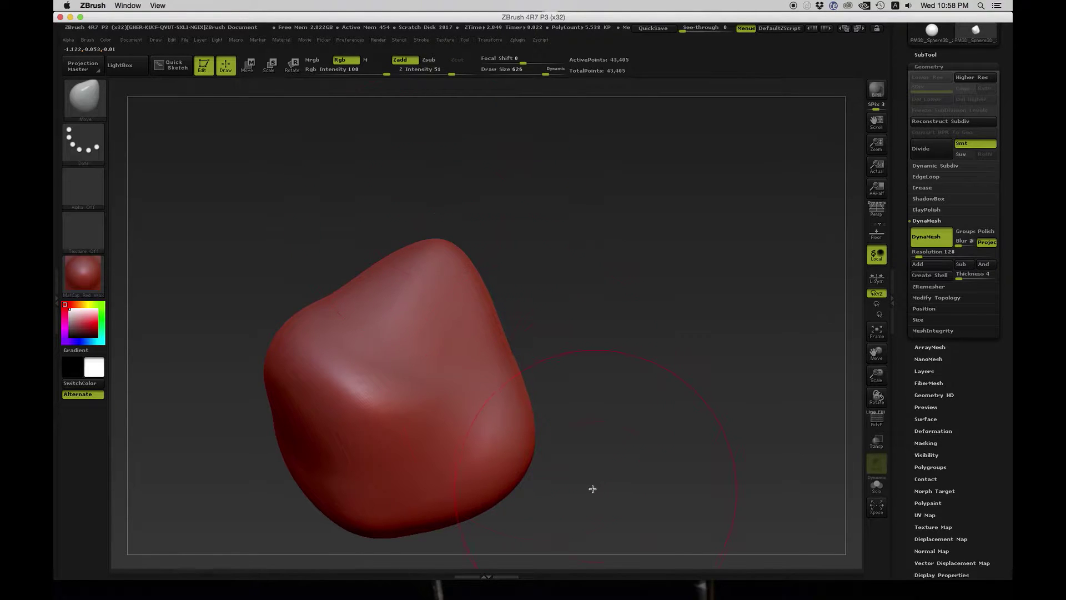
- Trim a flat facet along the form's upper-right side with two straight TrimCurve cuts
{"action": "key", "text": "ctrl+shift"}
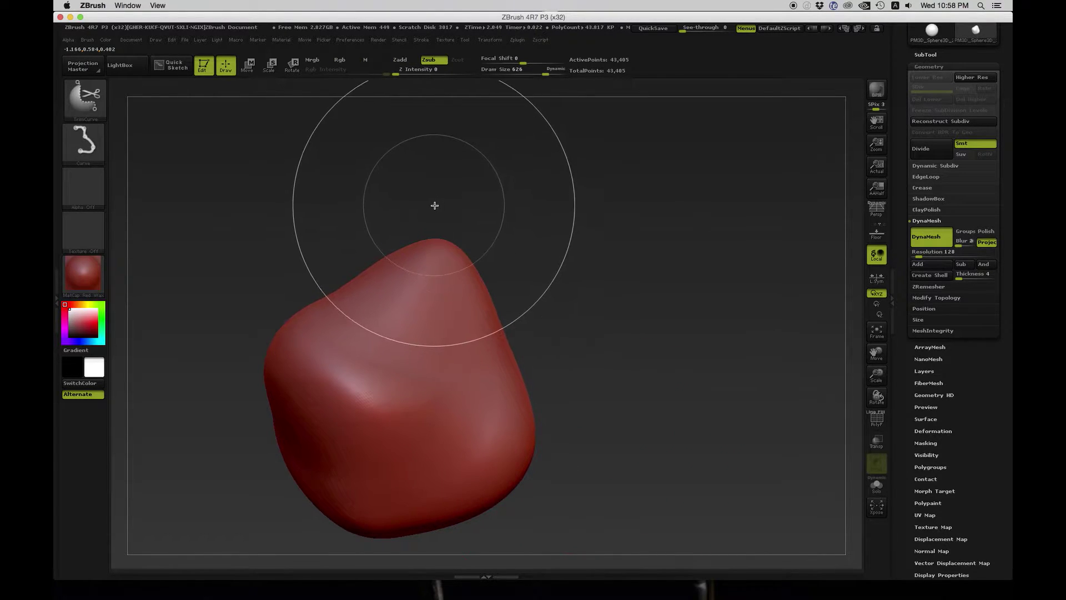
{"action": "left_click_drag", "start_coordinate": [479, 304], "coordinate": [556, 475], "text": "ctrl+shift"}
{"action": "mouse_move", "coordinate": [628, 317]}
{"action": "left_mouse_down"}
{"action": "mouse_move", "coordinate": [622, 331]}
{"action": "mouse_move", "coordinate": [639, 325]}
{"action": "left_mouse_up"}
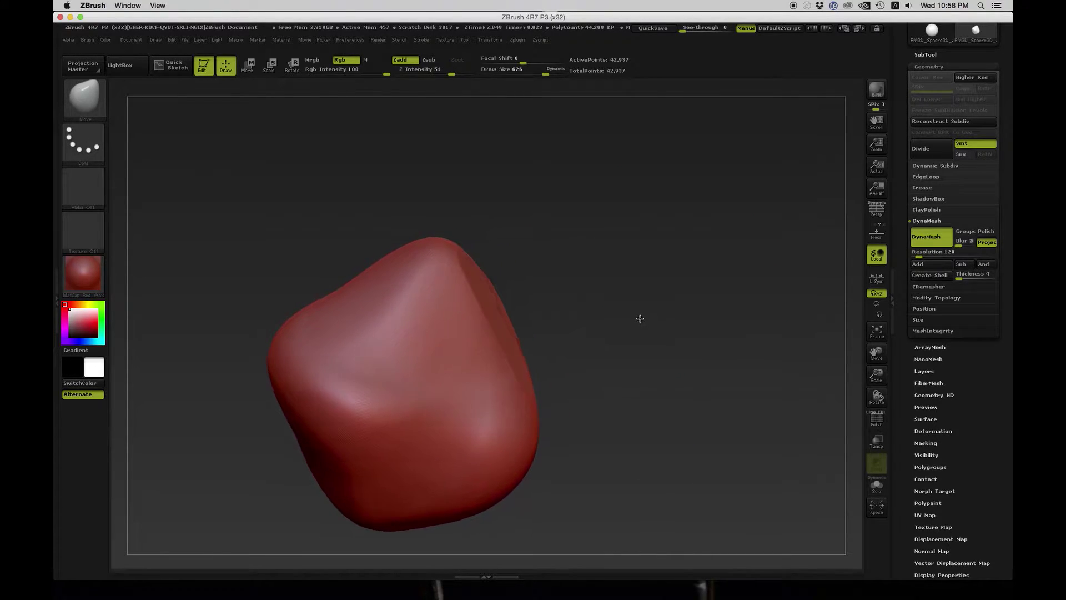
{"action": "key", "text": "ctrl+shift"}
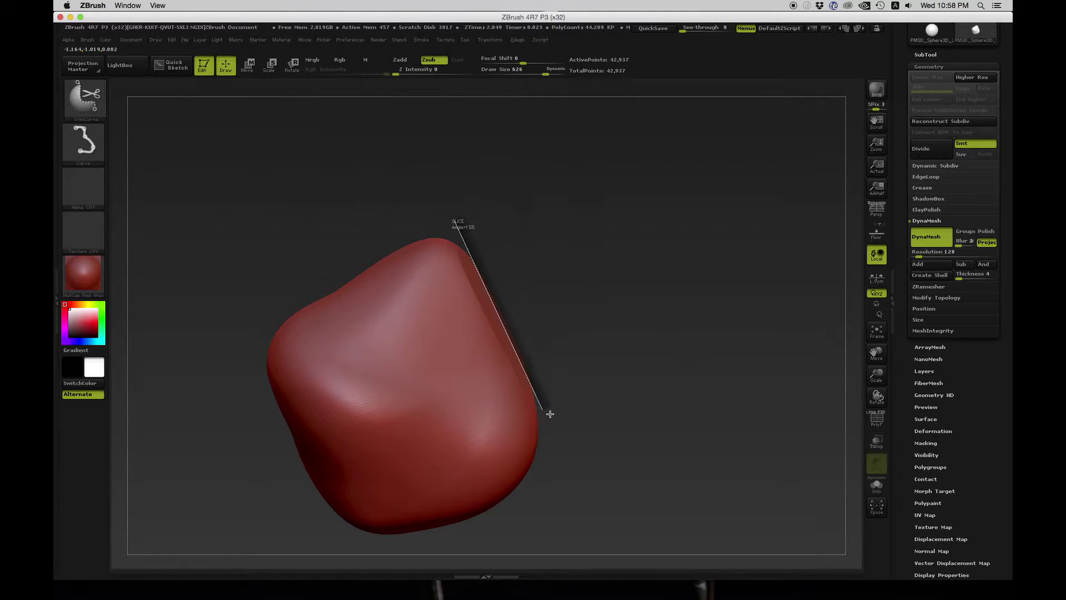
{"action": "left_click_drag", "start_coordinate": [566, 453], "coordinate": [567, 453], "text": "ctrl+shift"}
{"action": "mouse_move", "coordinate": [602, 399]}
{"action": "left_mouse_down"}
{"action": "mouse_move", "coordinate": [630, 295]}
{"action": "mouse_move", "coordinate": [624, 333]}
{"action": "mouse_move", "coordinate": [635, 348]}
{"action": "mouse_move", "coordinate": [640, 293]}
{"action": "left_mouse_up"}
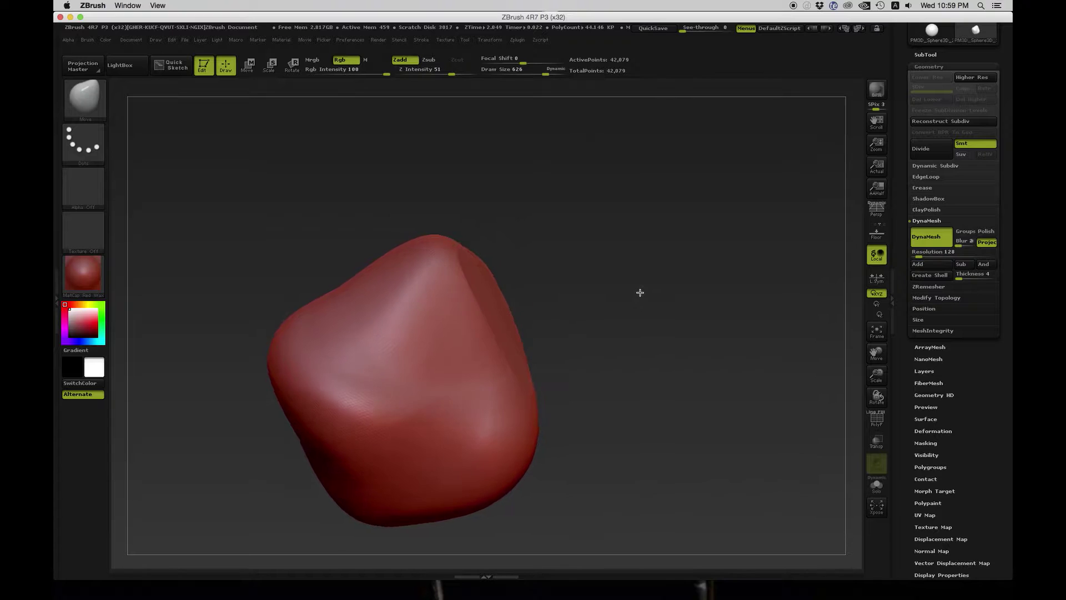
- Slice flat facets off the form's peak with straight TrimCurve cuts from two viewing angles
{"action": "key", "text": "ctrl+shift"}
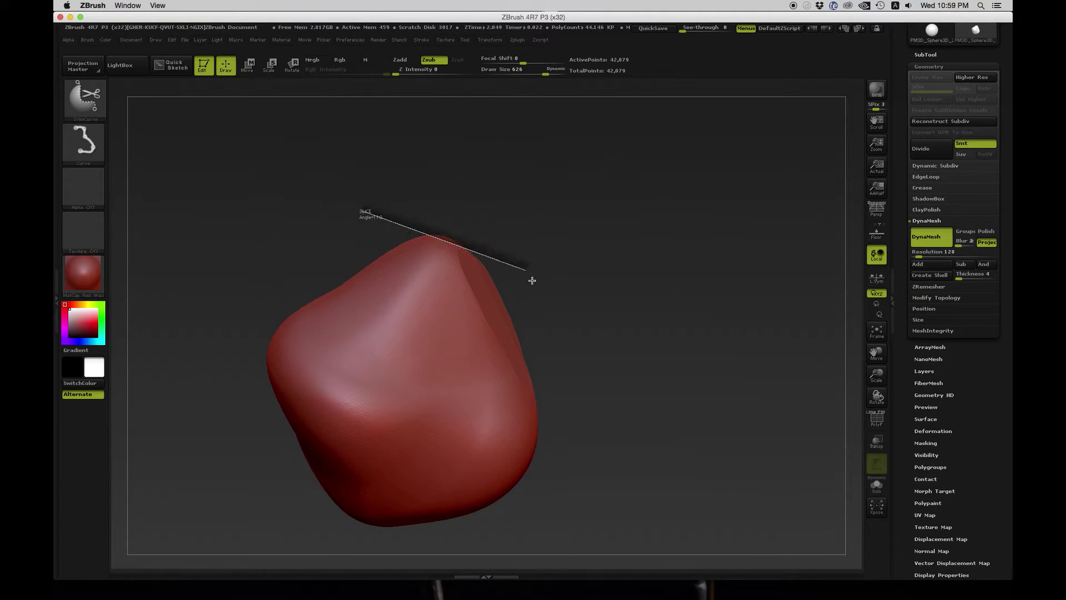
{"action": "left_click_drag", "start_coordinate": [543, 300], "coordinate": [576, 252], "text": "ctrl+shift"}
{"action": "left_click_drag", "start_coordinate": [354, 209], "coordinate": [404, 239], "text": "ctrl+shift"}
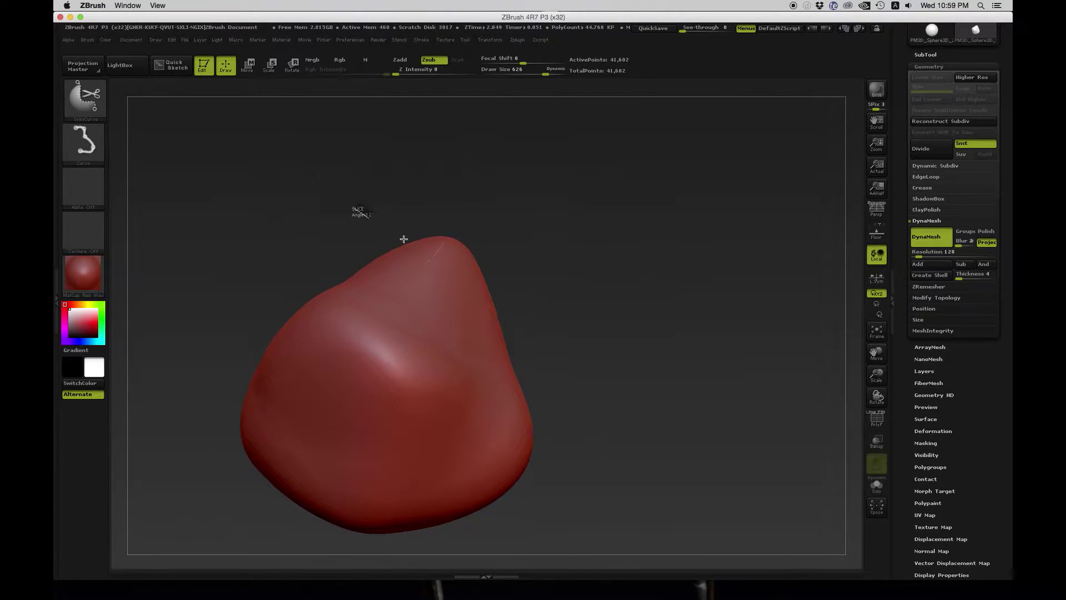
{"action": "left_click_drag", "start_coordinate": [556, 317], "coordinate": [558, 316]}
{"action": "mouse_move", "coordinate": [558, 315]}
{"action": "left_mouse_down"}
{"action": "mouse_move", "coordinate": [633, 256]}
{"action": "mouse_move", "coordinate": [581, 307]}
{"action": "mouse_move", "coordinate": [622, 269]}
{"action": "left_mouse_up"}
- Cut further flat facets across the upper side and right shoulder of the rock with TrimCurve
{"action": "mouse_move", "coordinate": [722, 210]}
{"action": "left_mouse_down", "text": "alt"}
{"action": "mouse_move", "coordinate": [614, 313]}
{"action": "mouse_move", "coordinate": [631, 269]}
{"action": "left_mouse_up", "text": "alt"}
{"action": "left_click_drag", "start_coordinate": [416, 290], "coordinate": [474, 328], "text": "ctrl+shift"}
{"action": "left_click_drag", "start_coordinate": [562, 345], "coordinate": [566, 344], "text": "ctrl+shift"}
{"action": "left_click_drag", "start_coordinate": [577, 322], "coordinate": [593, 241]}
{"action": "left_click_drag", "start_coordinate": [499, 216], "coordinate": [583, 250], "text": "ctrl+shift"}
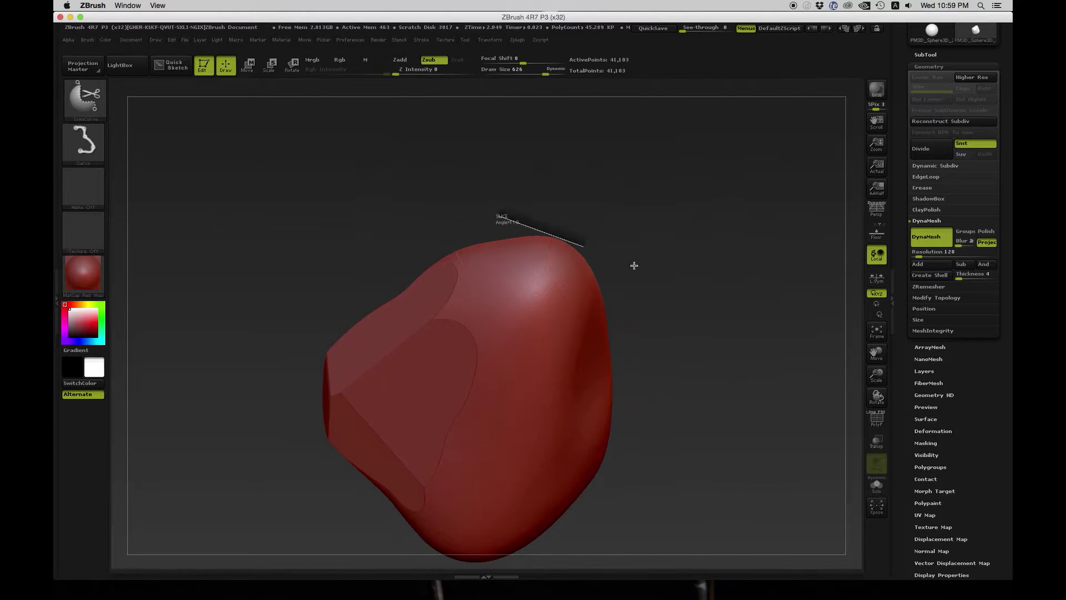
{"action": "mouse_move", "coordinate": [695, 312]}
{"action": "left_mouse_down", "text": "ctrl+shift"}
{"action": "mouse_move", "coordinate": [664, 214]}
{"action": "mouse_move", "coordinate": [688, 207]}
{"action": "mouse_move", "coordinate": [494, 277]}
{"action": "mouse_move", "coordinate": [495, 267]}
{"action": "mouse_move", "coordinate": [562, 311]}
{"action": "left_mouse_up", "text": "ctrl+shift"}
{"action": "key", "text": "ctrl+shift"}
{"action": "left_click_drag", "start_coordinate": [611, 335], "coordinate": [613, 333], "text": "ctrl+shift"}
{"action": "left_click_drag", "start_coordinate": [622, 222], "coordinate": [630, 157]}
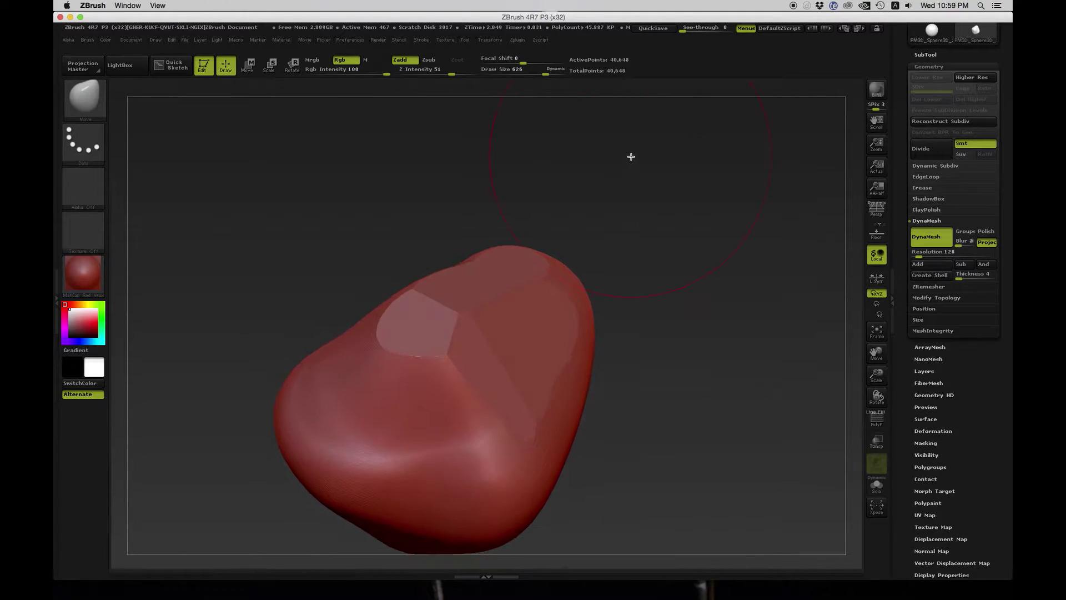
- Trim the rounded right edge of the rock into angular planes from several viewing angles
{"action": "key", "text": "ctrl+shift"}
{"action": "mouse_move", "coordinate": [526, 235]}
{"action": "left_mouse_down", "text": "ctrl+shift"}
{"action": "mouse_move", "coordinate": [609, 342]}
{"action": "mouse_move", "coordinate": [643, 352]}
{"action": "mouse_move", "coordinate": [652, 336]}
{"action": "mouse_move", "coordinate": [595, 297]}
{"action": "left_mouse_up", "text": "ctrl+shift"}
{"action": "left_click_drag", "start_coordinate": [510, 246], "coordinate": [623, 369], "text": "ctrl+shift"}
{"action": "mouse_move", "coordinate": [624, 317]}
{"action": "left_mouse_down"}
{"action": "mouse_move", "coordinate": [611, 359]}
{"action": "mouse_move", "coordinate": [622, 373]}
{"action": "mouse_move", "coordinate": [625, 290]}
{"action": "mouse_move", "coordinate": [611, 303]}
{"action": "mouse_move", "coordinate": [572, 485]}
{"action": "left_mouse_up"}
{"action": "mouse_move", "coordinate": [633, 433]}
{"action": "left_mouse_down"}
{"action": "mouse_move", "coordinate": [647, 409]}
{"action": "mouse_move", "coordinate": [638, 385]}
{"action": "left_mouse_up"}
{"action": "left_click_drag", "start_coordinate": [552, 328], "coordinate": [583, 454], "text": "ctrl+shift"}
- Reduce the Move brush's draw size to 355 and reshape the rock's upper edge
{"action": "mouse_move", "coordinate": [606, 298]}
{"action": "left_mouse_down"}
{"action": "mouse_move", "coordinate": [595, 322]}
{"action": "mouse_move", "coordinate": [609, 311]}
{"action": "mouse_move", "coordinate": [581, 288]}
{"action": "mouse_move", "coordinate": [580, 231]}
{"action": "mouse_move", "coordinate": [668, 334]}
{"action": "mouse_move", "coordinate": [640, 391]}
{"action": "mouse_move", "coordinate": [573, 383]}
{"action": "mouse_move", "coordinate": [650, 312]}
{"action": "mouse_move", "coordinate": [623, 312]}
{"action": "left_mouse_up"}
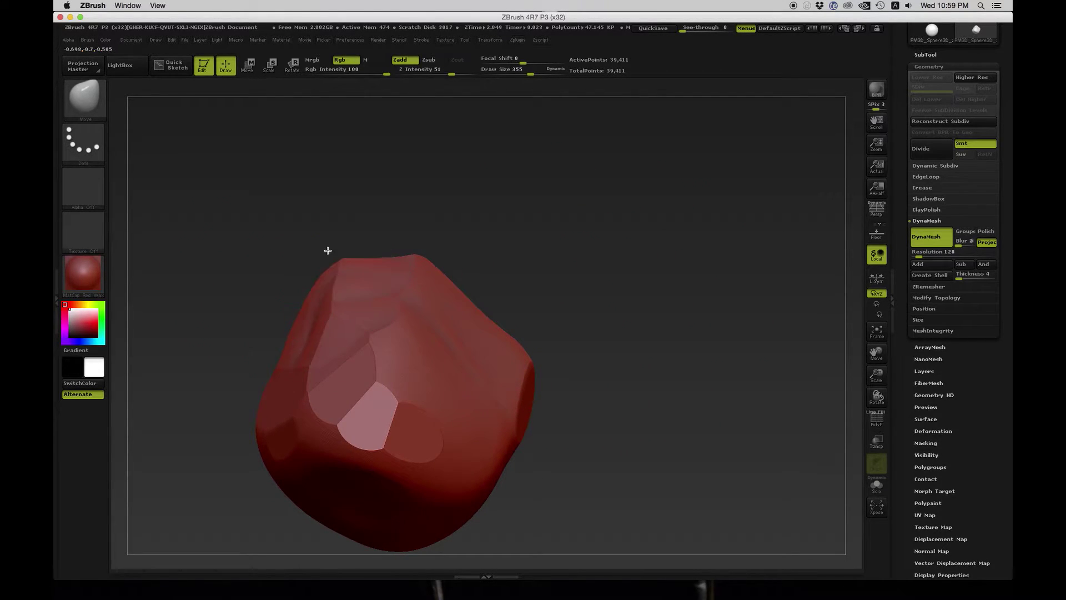
{"action": "left_click_drag", "start_coordinate": [444, 267], "coordinate": [431, 291]}
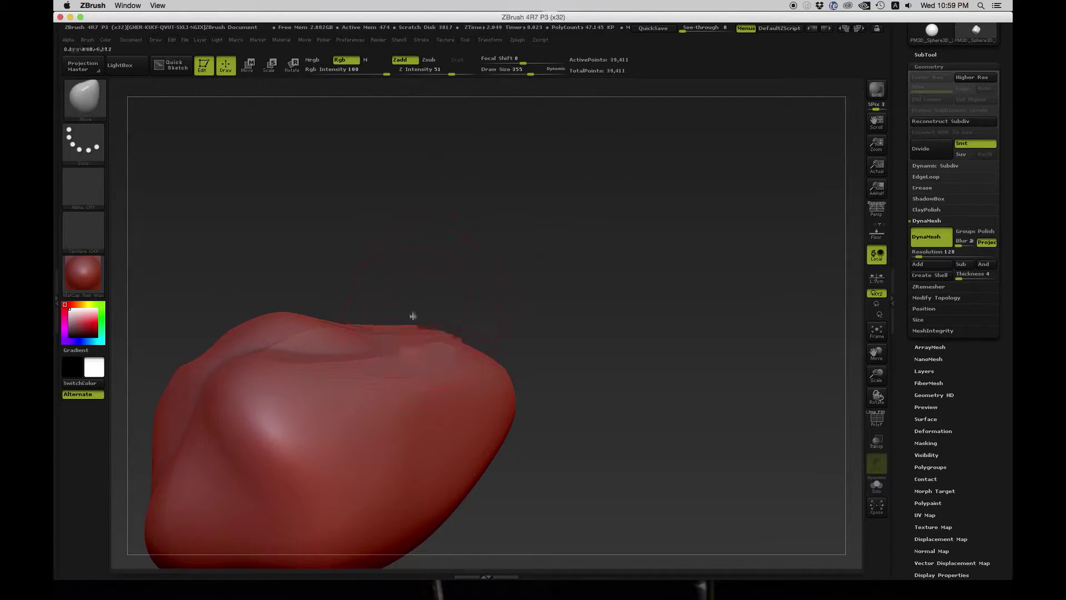
{"action": "mouse_move", "coordinate": [363, 320]}
{"action": "left_mouse_down"}
{"action": "mouse_move", "coordinate": [369, 298]}
{"action": "mouse_move", "coordinate": [358, 296]}
{"action": "left_mouse_up"}
{"action": "mouse_move", "coordinate": [526, 267]}
{"action": "left_mouse_down"}
{"action": "mouse_move", "coordinate": [557, 276]}
{"action": "mouse_move", "coordinate": [589, 227]}
{"action": "mouse_move", "coordinate": [507, 245]}
{"action": "left_mouse_up"}
- Undo the stray cut and slice new flat facets down the right side of the rock with TrimCurve
{"action": "mouse_move", "coordinate": [614, 369]}
{"action": "left_mouse_down", "text": "ctrl+shift"}
{"action": "mouse_move", "coordinate": [500, 282]}
{"action": "mouse_move", "coordinate": [595, 367]}
{"action": "left_mouse_up", "text": "ctrl+shift"}
{"action": "key", "text": "ctrl+z"}
{"action": "left_click_drag", "start_coordinate": [586, 313], "coordinate": [639, 502], "text": "ctrl+shift"}
{"action": "left_click_drag", "start_coordinate": [637, 361], "coordinate": [605, 515], "text": "ctrl+shift"}
{"action": "left_click_drag", "start_coordinate": [661, 404], "coordinate": [702, 386]}
{"action": "mouse_move", "coordinate": [578, 377]}
{"action": "left_mouse_down"}
{"action": "mouse_move", "coordinate": [586, 362]}
{"action": "mouse_move", "coordinate": [569, 358]}
{"action": "left_mouse_up"}
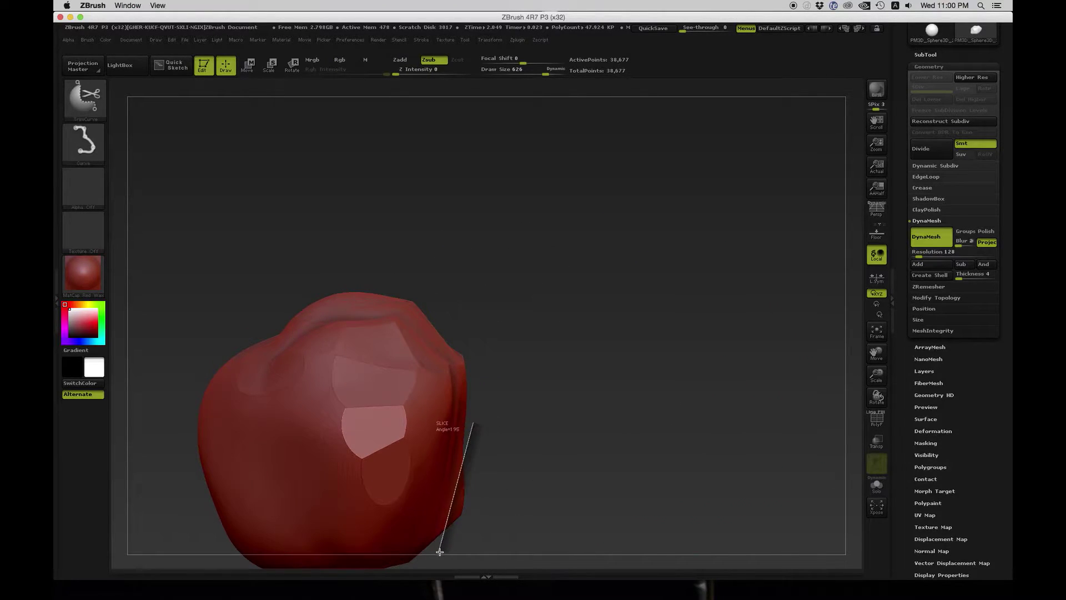
{"action": "left_click_drag", "start_coordinate": [439, 552], "coordinate": [439, 552], "text": "ctrl+shift"}
{"action": "mouse_move", "coordinate": [528, 438]}
{"action": "left_mouse_down", "text": "alt"}
{"action": "mouse_move", "coordinate": [600, 297]}
{"action": "mouse_move", "coordinate": [583, 281]}
{"action": "left_mouse_up", "text": "alt"}
{"action": "left_click_drag", "start_coordinate": [383, 442], "coordinate": [356, 280], "text": "ctrl+shift"}
{"action": "left_click_drag", "start_coordinate": [339, 233], "coordinate": [351, 378], "text": "ctrl+shift"}
{"action": "left_click", "coordinate": [326, 225], "text": "ctrl+shift"}
{"action": "left_click_drag", "start_coordinate": [374, 428], "coordinate": [362, 378], "text": "ctrl+shift"}
{"action": "key", "text": "super+z"}
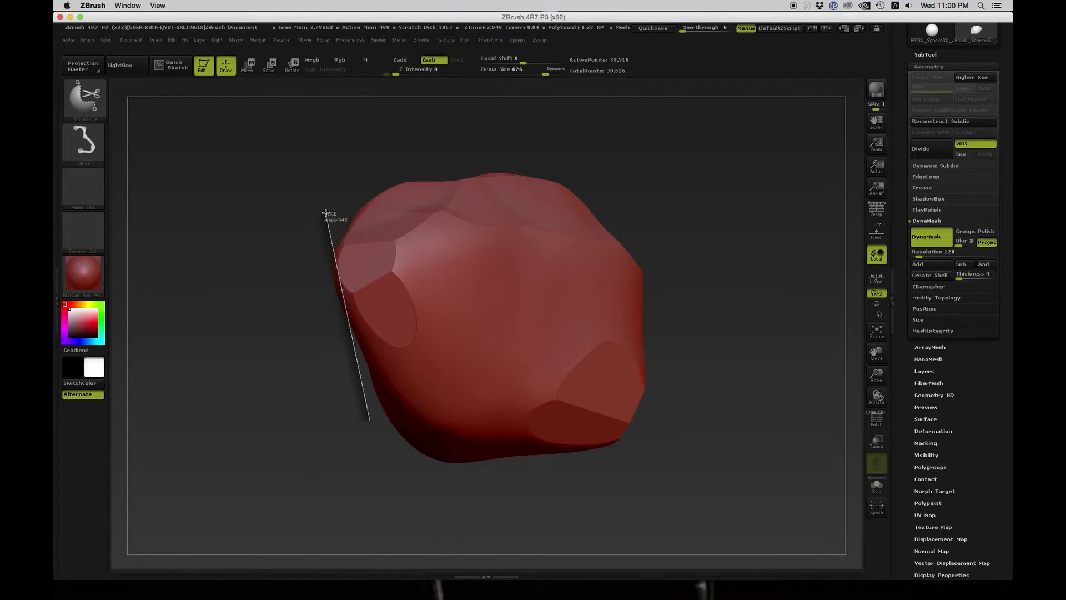
- Trim the rock's left side and lower-left edge with straight TrimCurve cuts
{"action": "left_click_drag", "start_coordinate": [325, 213], "coordinate": [326, 214], "text": "ctrl+shift"}
{"action": "mouse_move", "coordinate": [479, 496]}
{"action": "left_mouse_down"}
{"action": "mouse_move", "coordinate": [383, 419]}
{"action": "mouse_move", "coordinate": [570, 482]}
{"action": "mouse_move", "coordinate": [484, 467]}
{"action": "left_mouse_up"}
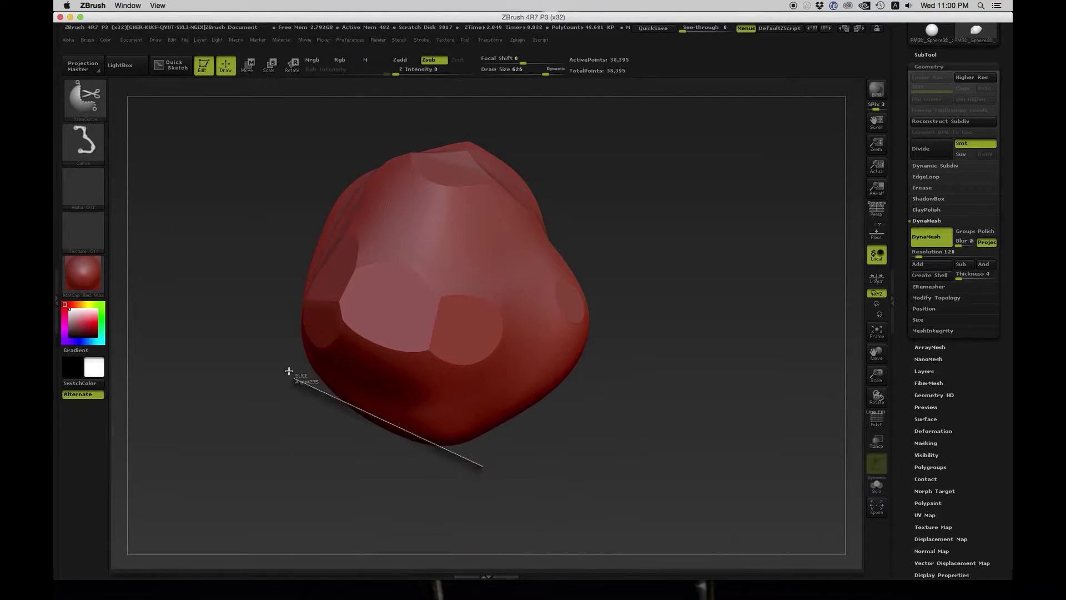
{"action": "left_click_drag", "start_coordinate": [281, 367], "coordinate": [283, 370], "text": "ctrl+shift"}
- Slice off the rounded lower-right corner of the rock with diagonal cuts from two viewing angles
{"action": "mouse_move", "coordinate": [656, 452]}
{"action": "left_mouse_down"}
{"action": "mouse_move", "coordinate": [628, 502]}
{"action": "mouse_move", "coordinate": [629, 489]}
{"action": "left_mouse_up"}
{"action": "left_click_drag", "start_coordinate": [629, 421], "coordinate": [544, 395]}
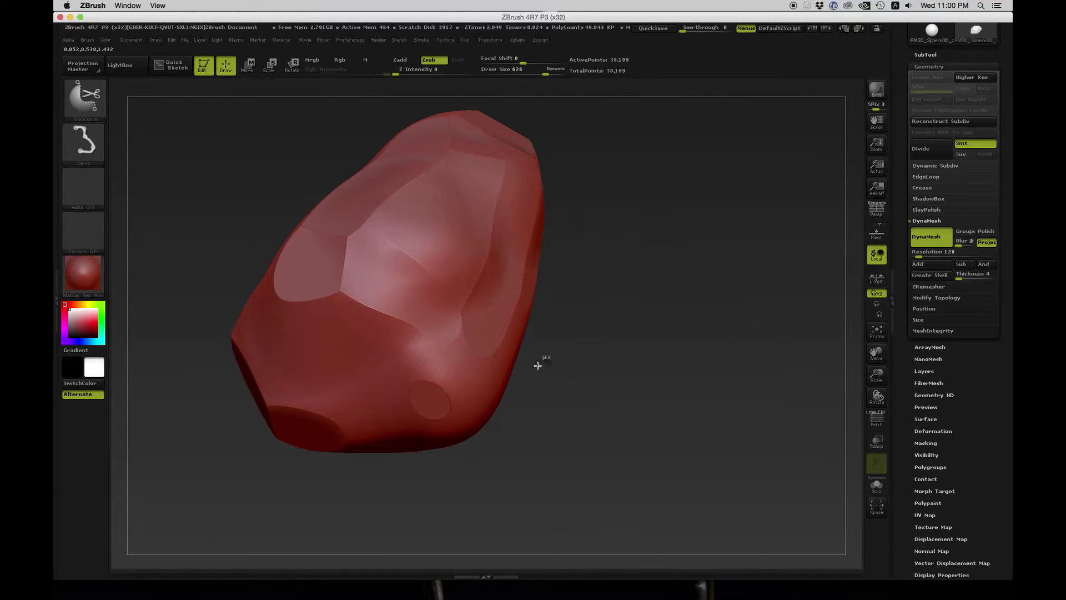
{"action": "left_click_drag", "start_coordinate": [377, 479], "coordinate": [378, 477], "text": "ctrl+shift"}
{"action": "mouse_move", "coordinate": [552, 409]}
{"action": "left_mouse_down"}
{"action": "mouse_move", "coordinate": [627, 361]}
{"action": "mouse_move", "coordinate": [560, 367]}
{"action": "left_mouse_up"}
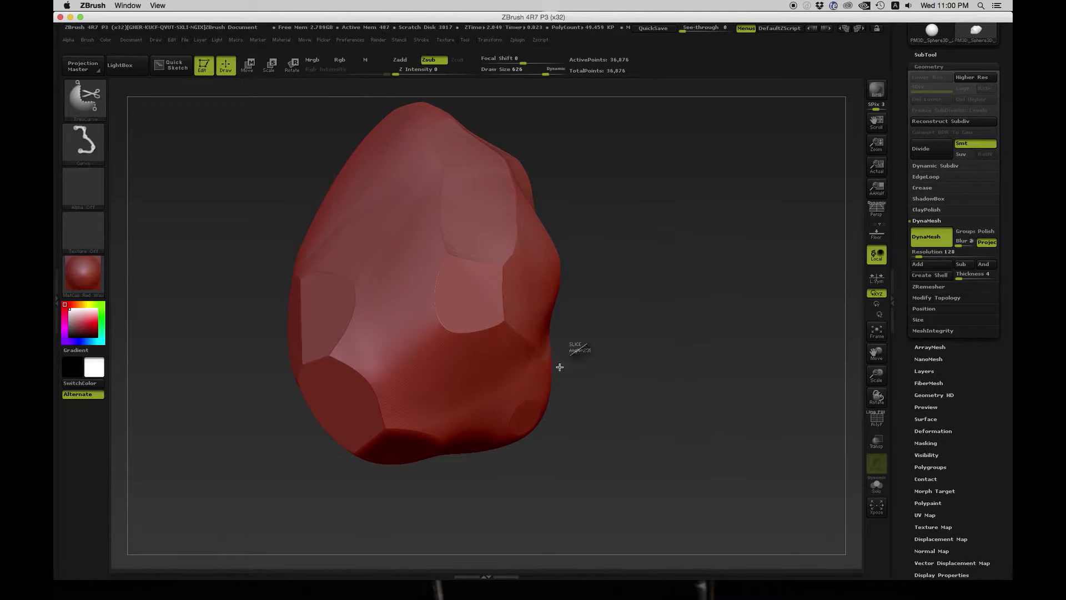
{"action": "left_click_drag", "start_coordinate": [479, 482], "coordinate": [479, 482], "text": "ctrl+shift"}
- Cut additional flat facets into the rock's lower end while turning around it
{"action": "mouse_move", "coordinate": [650, 305]}
{"action": "left_mouse_down"}
{"action": "mouse_move", "coordinate": [692, 292]}
{"action": "mouse_move", "coordinate": [738, 346]}
{"action": "mouse_move", "coordinate": [706, 331]}
{"action": "mouse_move", "coordinate": [700, 283]}
{"action": "mouse_move", "coordinate": [695, 373]}
{"action": "mouse_move", "coordinate": [677, 382]}
{"action": "mouse_move", "coordinate": [690, 423]}
{"action": "mouse_move", "coordinate": [740, 345]}
{"action": "mouse_move", "coordinate": [609, 250]}
{"action": "mouse_move", "coordinate": [571, 281]}
{"action": "mouse_move", "coordinate": [574, 515]}
{"action": "left_mouse_up"}
{"action": "mouse_move", "coordinate": [612, 464]}
{"action": "left_mouse_down"}
{"action": "mouse_move", "coordinate": [635, 331]}
{"action": "mouse_move", "coordinate": [651, 338]}
{"action": "mouse_move", "coordinate": [511, 318]}
{"action": "mouse_move", "coordinate": [540, 262]}
{"action": "mouse_move", "coordinate": [491, 483]}
{"action": "mouse_move", "coordinate": [459, 508]}
{"action": "left_mouse_up"}
{"action": "key", "text": "ctrl+shift"}
{"action": "left_click_drag", "start_coordinate": [573, 407], "coordinate": [619, 414]}
{"action": "mouse_move", "coordinate": [417, 240]}
{"action": "left_mouse_down"}
{"action": "mouse_move", "coordinate": [466, 236]}
{"action": "mouse_move", "coordinate": [393, 340]}
{"action": "mouse_move", "coordinate": [440, 236]}
{"action": "left_mouse_up"}
- Trim long flat planes down the rock's right side with straight TrimCurve cuts
{"action": "key", "text": "ctrl+shift"}
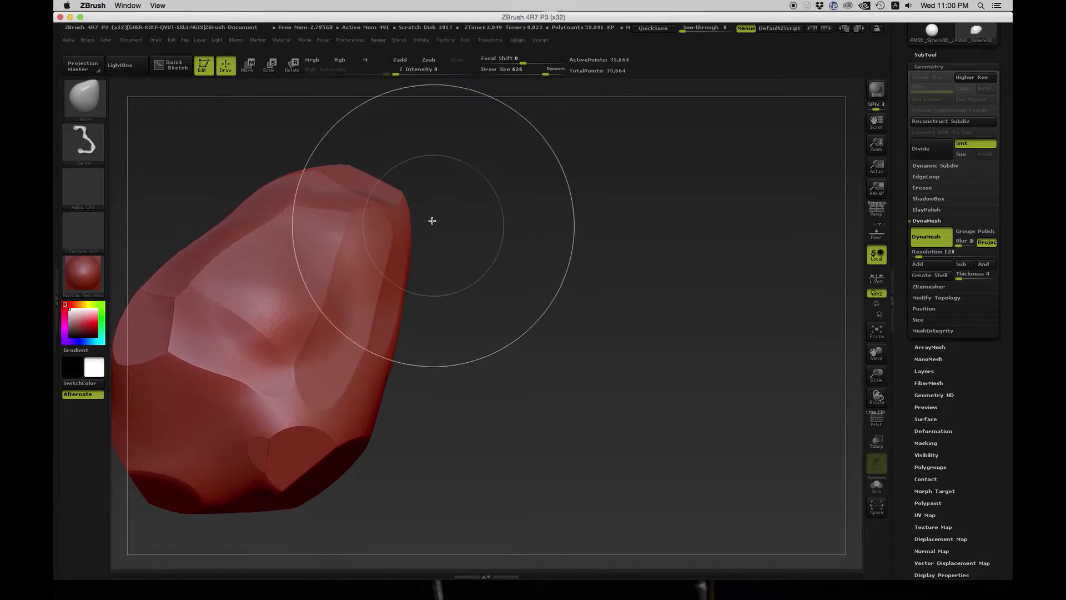
{"action": "key", "text": "ctrl+shift"}
{"action": "mouse_move", "coordinate": [388, 439]}
{"action": "left_mouse_down"}
{"action": "mouse_move", "coordinate": [419, 376]}
{"action": "mouse_move", "coordinate": [388, 333]}
{"action": "mouse_move", "coordinate": [431, 364]}
{"action": "left_mouse_up"}
{"action": "key", "text": "ctrl+shift"}
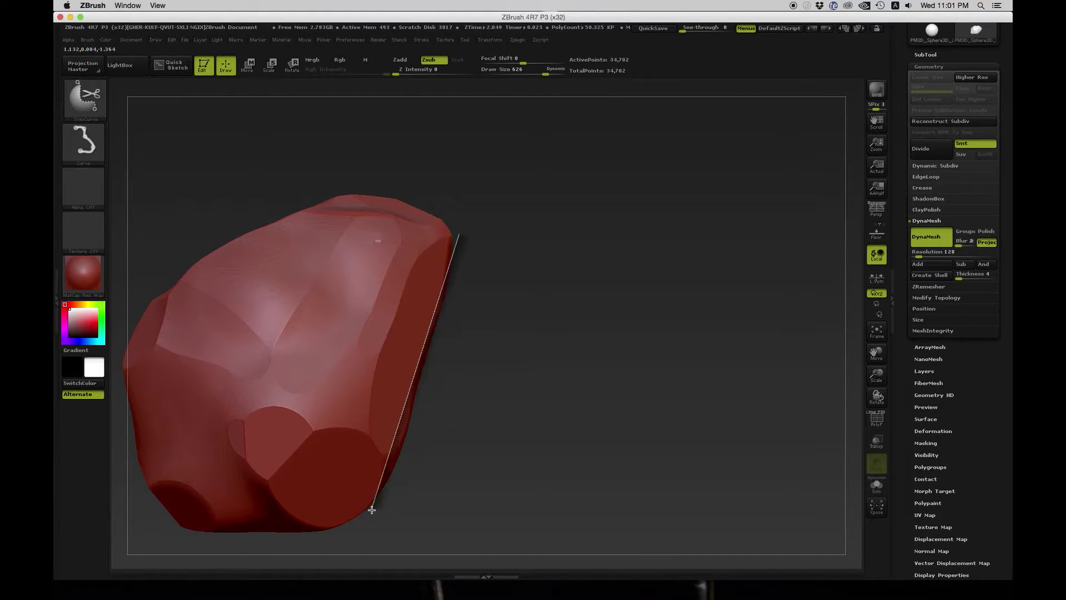
{"action": "left_click_drag", "start_coordinate": [414, 470], "coordinate": [414, 470], "text": "ctrl+shift"}
- Select the TrimSmoothBorder brush and reduce its draw size to 170
{"action": "mouse_move", "coordinate": [414, 470]}
{"action": "left_mouse_down"}
{"action": "mouse_move", "coordinate": [505, 340]}
{"action": "mouse_move", "coordinate": [486, 236]}
{"action": "mouse_move", "coordinate": [528, 248]}
{"action": "mouse_move", "coordinate": [550, 223]}
{"action": "mouse_move", "coordinate": [571, 224]}
{"action": "mouse_move", "coordinate": [580, 162]}
{"action": "left_mouse_up"}
{"action": "mouse_move", "coordinate": [726, 299]}
{"action": "left_mouse_down", "text": "alt"}
{"action": "mouse_move", "coordinate": [697, 465]}
{"action": "mouse_move", "coordinate": [697, 391]}
{"action": "mouse_move", "coordinate": [685, 368]}
{"action": "mouse_move", "coordinate": [658, 372]}
{"action": "mouse_move", "coordinate": [619, 343]}
{"action": "mouse_move", "coordinate": [685, 341]}
{"action": "mouse_move", "coordinate": [672, 332]}
{"action": "mouse_move", "coordinate": [700, 362]}
{"action": "mouse_move", "coordinate": [699, 333]}
{"action": "mouse_move", "coordinate": [705, 344]}
{"action": "left_mouse_up", "text": "alt"}
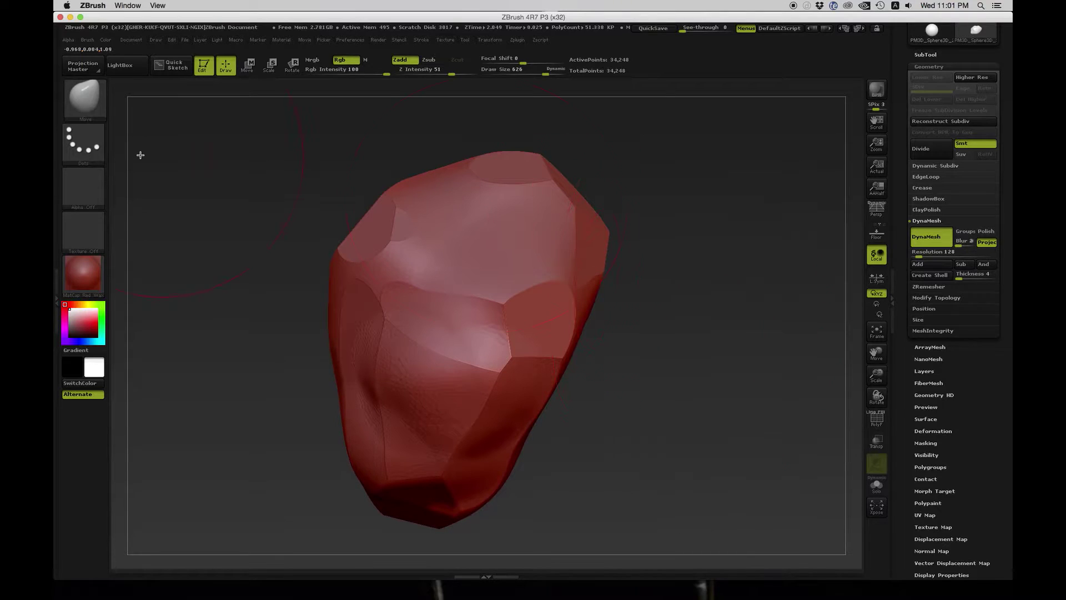
{"action": "left_click", "coordinate": [93, 108]}
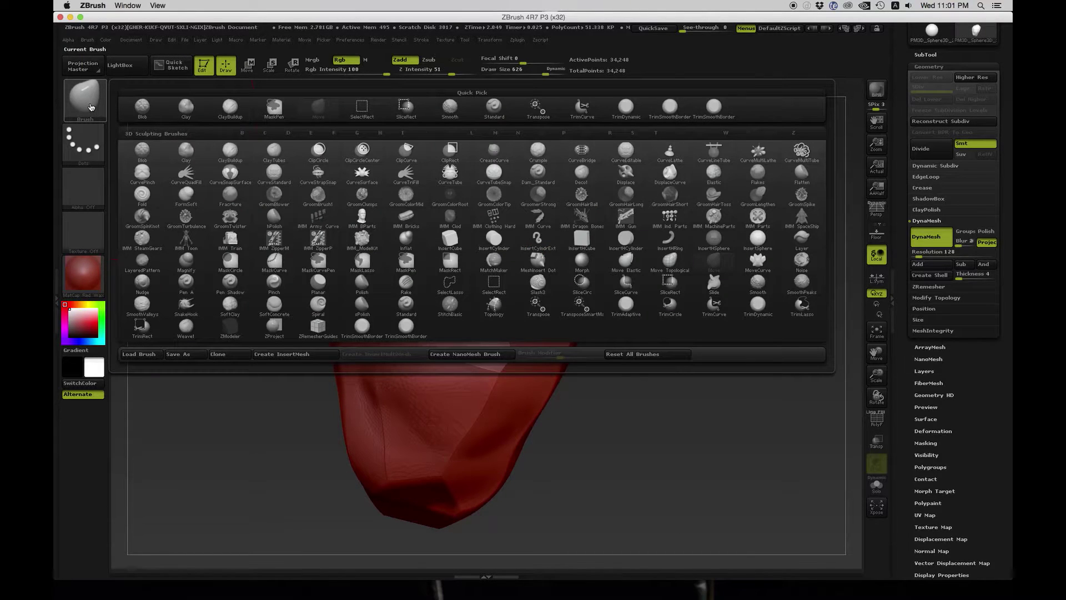
{"action": "left_click", "coordinate": [407, 328]}
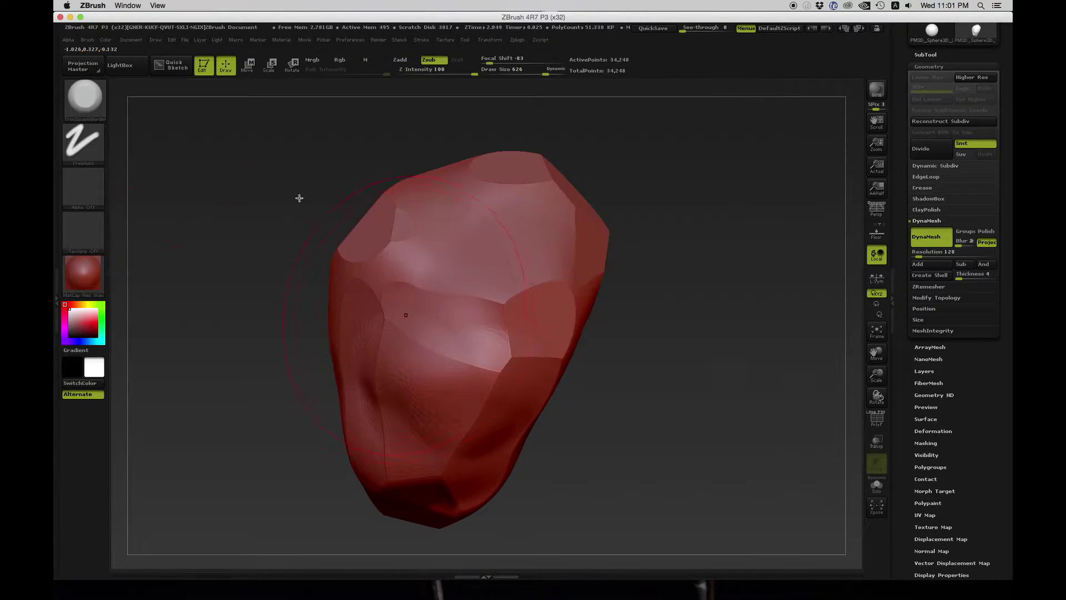
{"action": "left_click_drag", "start_coordinate": [340, 179], "coordinate": [363, 217], "text": "alt"}
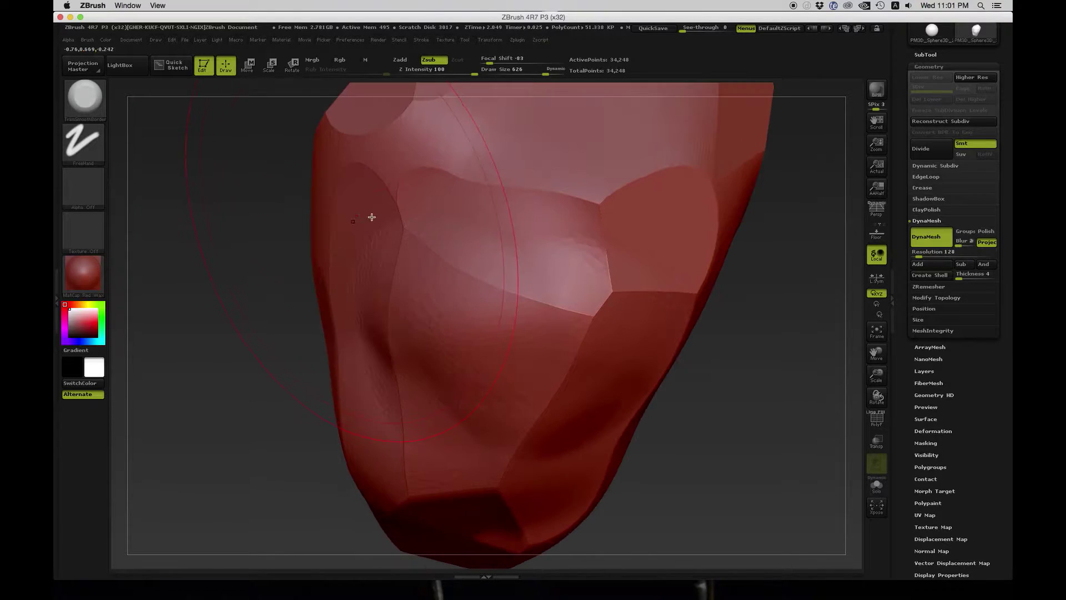
{"action": "mouse_move", "coordinate": [259, 221]}
{"action": "left_mouse_down", "text": "alt"}
{"action": "mouse_move", "coordinate": [249, 211]}
{"action": "mouse_move", "coordinate": [236, 238]}
{"action": "left_mouse_up", "text": "alt"}
{"action": "key", "text": "s"}
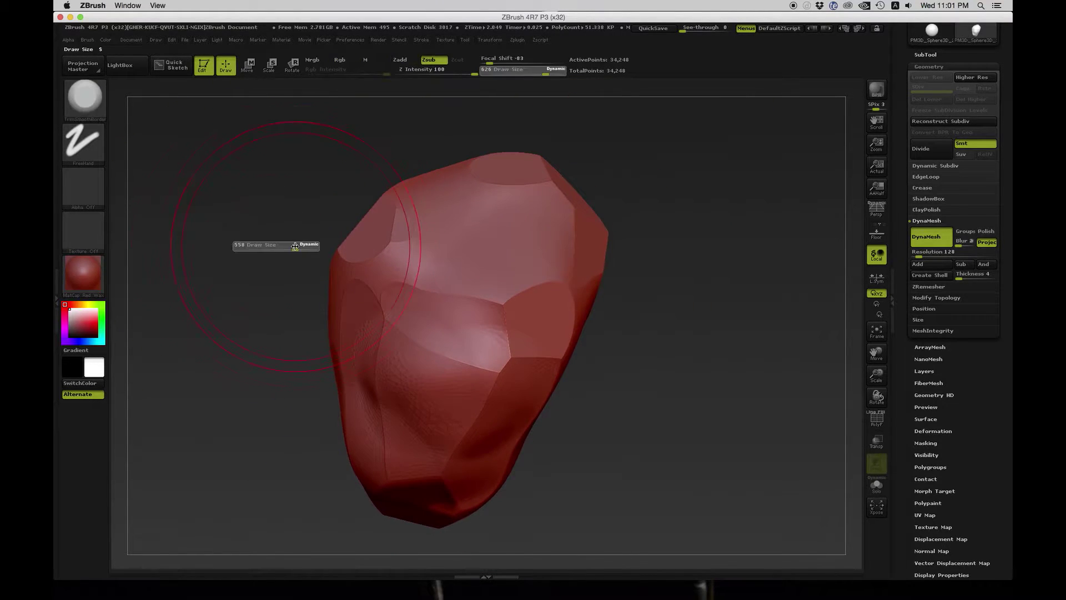
- Give the brush the square Alpha 28 and a Spray stroke at draw size 417, and undo a test stroke on the rock's front
{"action": "left_click", "coordinate": [78, 185]}
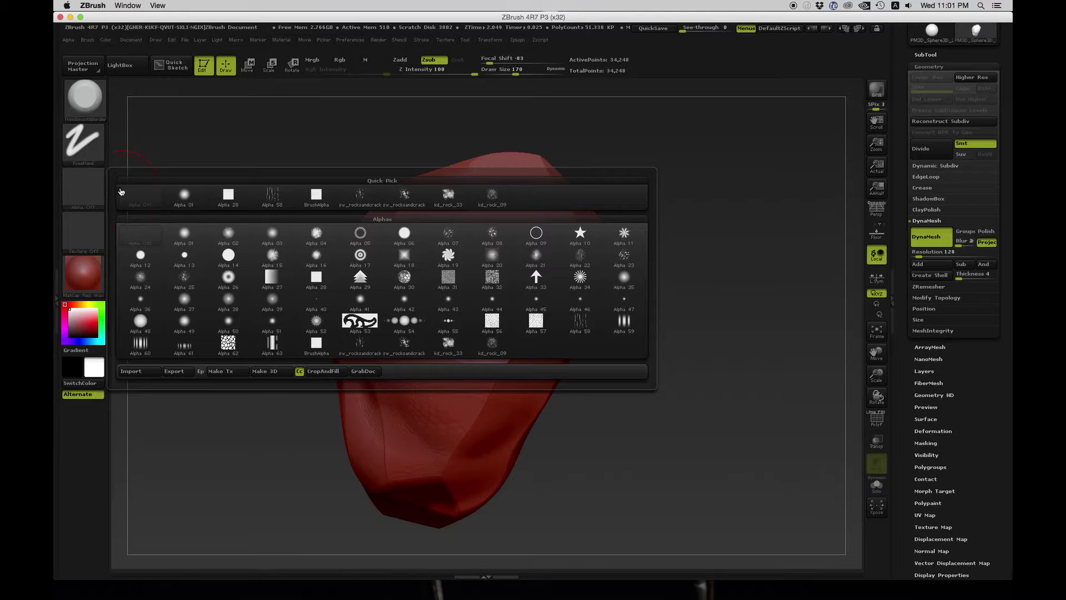
{"action": "mouse_move", "coordinate": [315, 196]}
{"action": "left_click", "coordinate": [224, 194]}
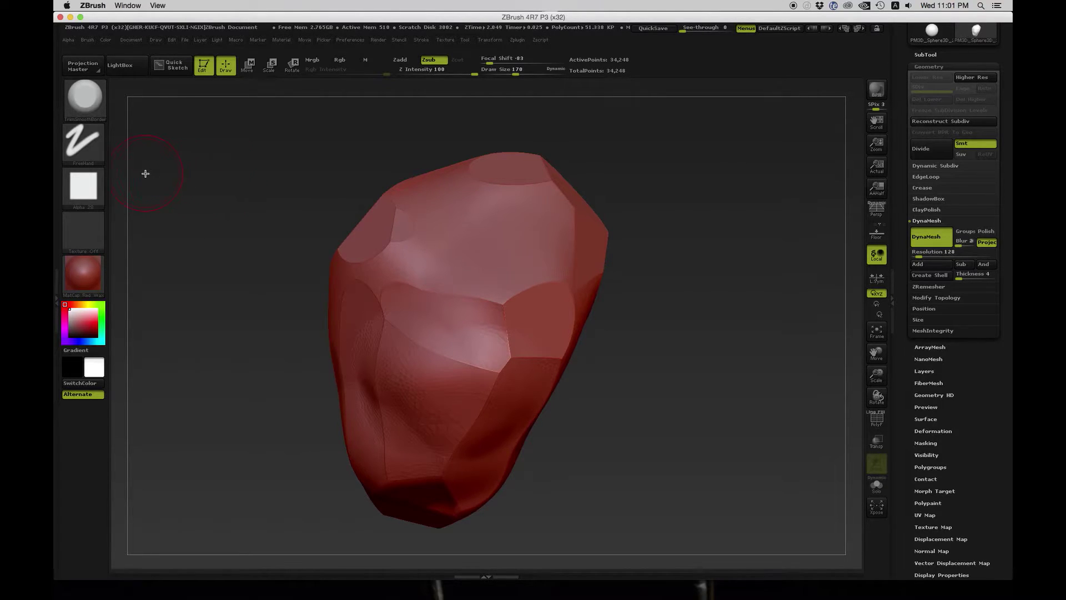
{"action": "left_click", "coordinate": [99, 156]}
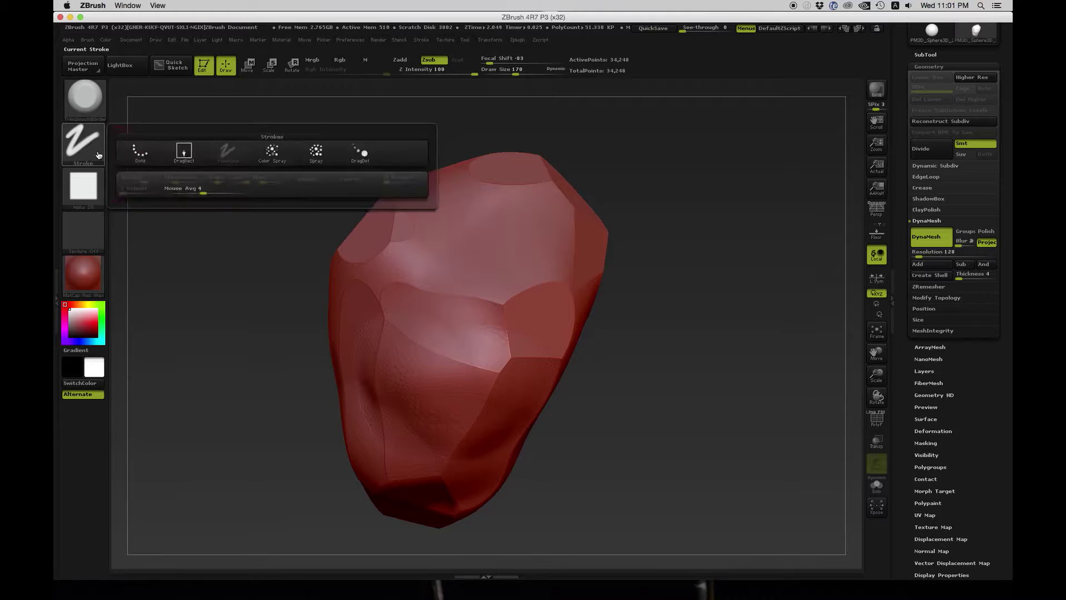
{"action": "left_click", "coordinate": [307, 156]}
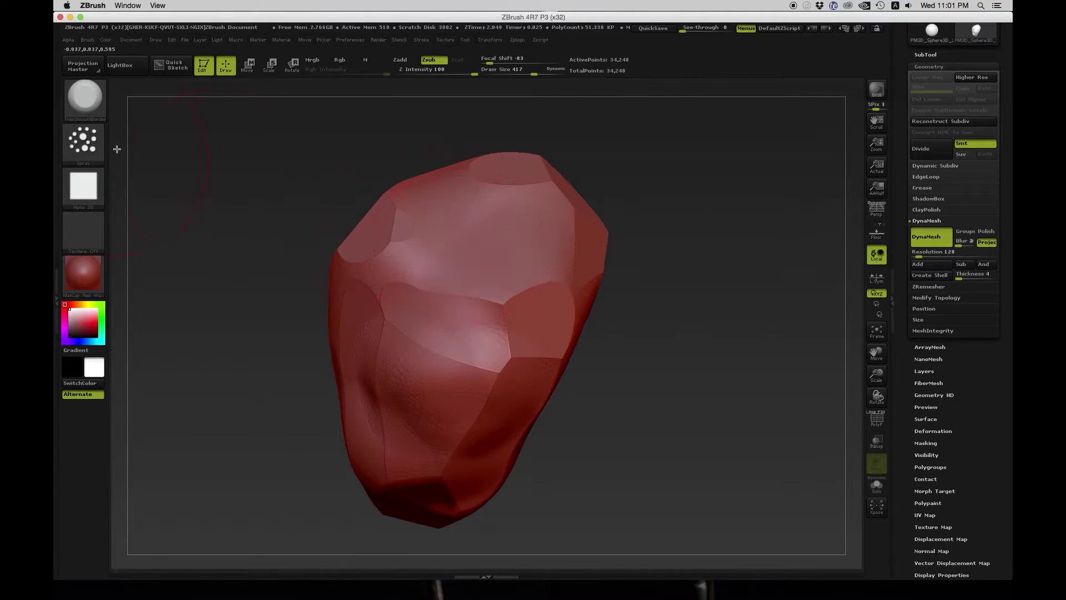
{"action": "left_click_drag", "start_coordinate": [465, 297], "coordinate": [476, 292]}
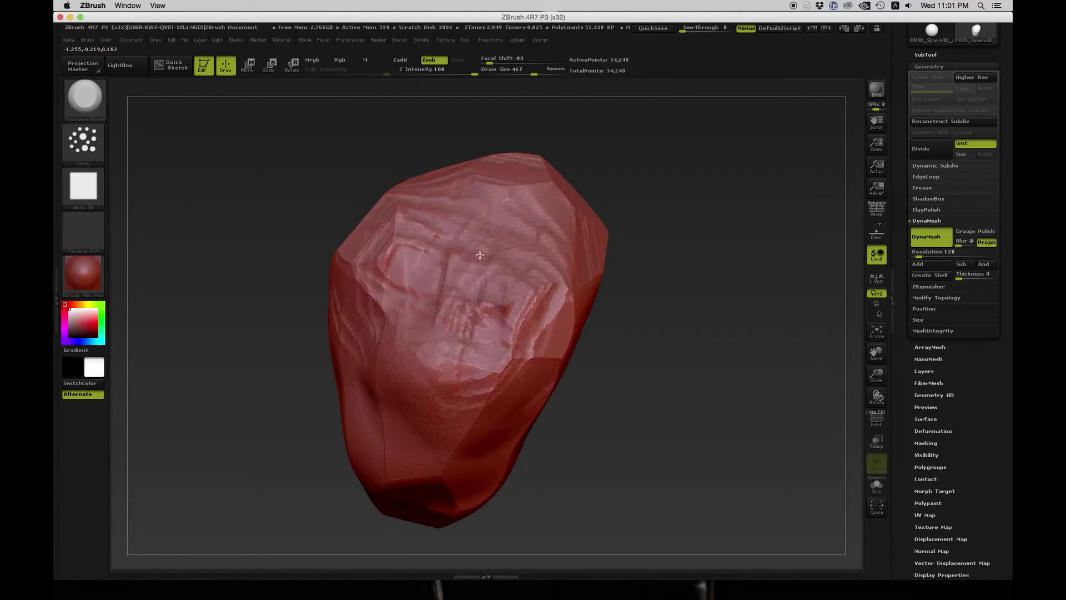
{"action": "key", "text": "ctrl+z"}
- Turn off the brush's alpha and DynaMesh, and divide the rock's mesh to subdivision level 2
{"action": "left_click", "coordinate": [153, 201]}
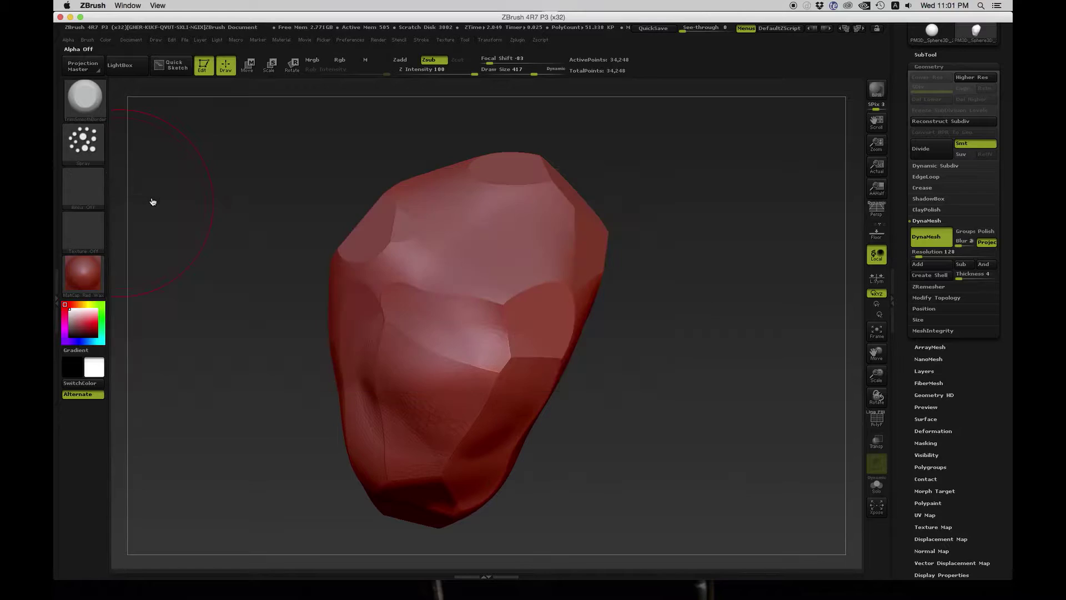
{"action": "left_click", "coordinate": [943, 238]}
{"action": "left_click", "coordinate": [933, 155]}
- Spray trimming strokes over the rock's front and wide upper facets to break up their flat surfaces
{"action": "mouse_move", "coordinate": [489, 259]}
{"action": "left_mouse_down"}
{"action": "mouse_move", "coordinate": [504, 238]}
{"action": "mouse_move", "coordinate": [474, 312]}
{"action": "left_mouse_up"}
{"action": "left_click_drag", "start_coordinate": [716, 351], "coordinate": [645, 330]}
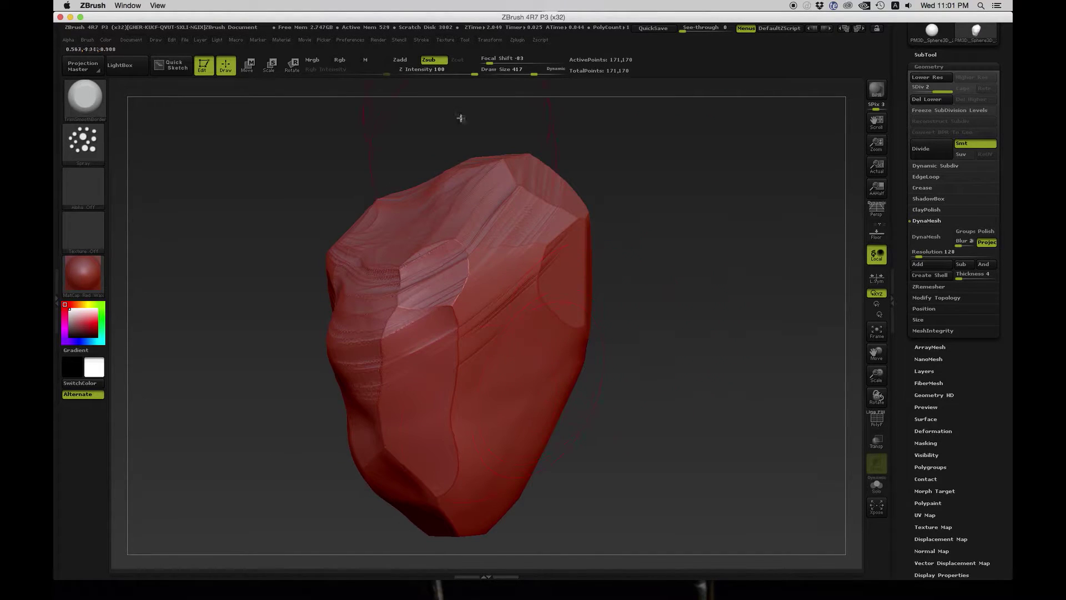
{"action": "mouse_move", "coordinate": [461, 261]}
{"action": "left_mouse_down"}
{"action": "mouse_move", "coordinate": [450, 312]}
{"action": "mouse_move", "coordinate": [416, 333]}
{"action": "mouse_move", "coordinate": [433, 357]}
{"action": "mouse_move", "coordinate": [444, 310]}
{"action": "left_mouse_up"}
{"action": "mouse_move", "coordinate": [724, 379]}
{"action": "left_mouse_down"}
{"action": "mouse_move", "coordinate": [664, 376]}
{"action": "mouse_move", "coordinate": [614, 216]}
{"action": "mouse_move", "coordinate": [556, 264]}
{"action": "mouse_move", "coordinate": [542, 247]}
{"action": "mouse_move", "coordinate": [622, 269]}
{"action": "left_mouse_up"}
{"action": "left_click_drag", "start_coordinate": [775, 287], "coordinate": [722, 265]}
{"action": "mouse_move", "coordinate": [680, 226]}
{"action": "left_mouse_down"}
{"action": "mouse_move", "coordinate": [705, 295]}
{"action": "mouse_move", "coordinate": [576, 255]}
{"action": "left_mouse_up"}
{"action": "mouse_move", "coordinate": [422, 238]}
{"action": "left_mouse_down"}
{"action": "mouse_move", "coordinate": [391, 235]}
{"action": "mouse_move", "coordinate": [371, 270]}
{"action": "left_mouse_up"}
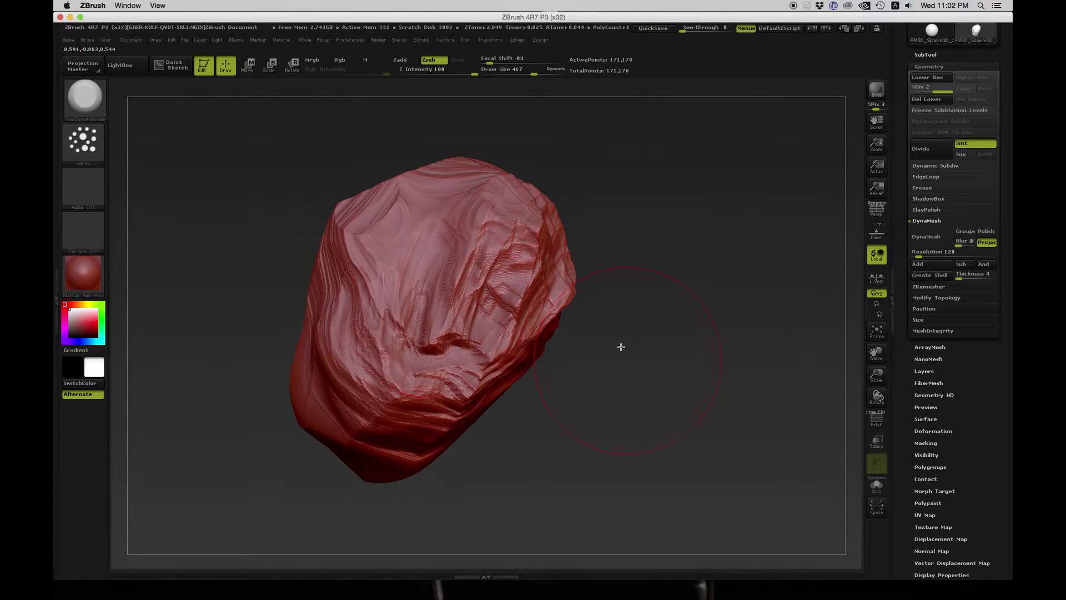
- Turn to the untouched faceted lower end, resize the brush and trim its smooth faces with sprayed strokes
{"action": "left_click_drag", "start_coordinate": [619, 348], "coordinate": [589, 337]}
{"action": "mouse_move", "coordinate": [673, 358]}
{"action": "left_mouse_down"}
{"action": "mouse_move", "coordinate": [650, 245]}
{"action": "mouse_move", "coordinate": [512, 262]}
{"action": "left_mouse_up"}
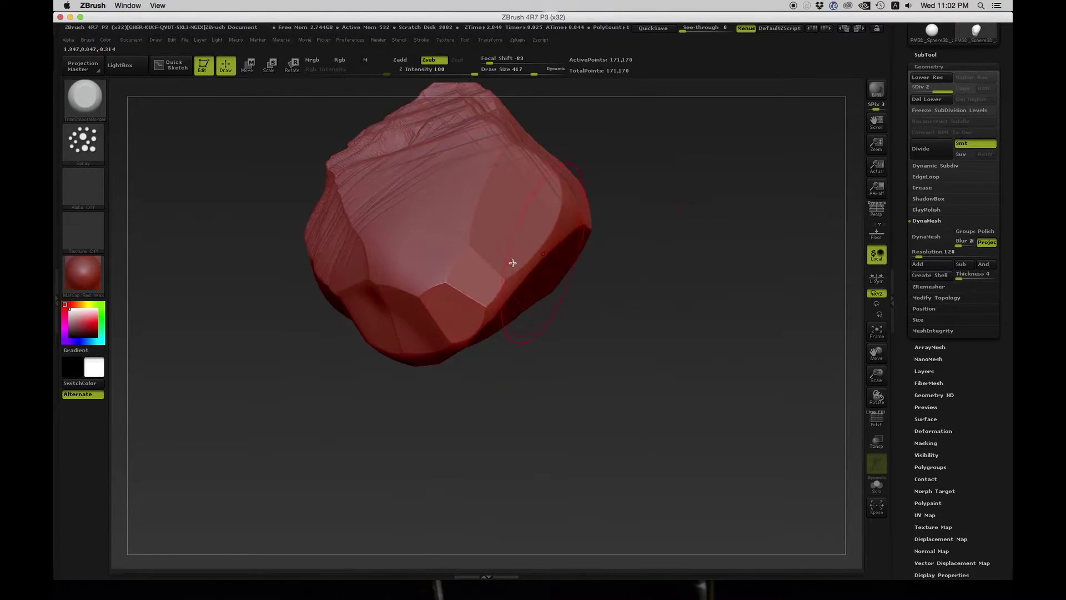
{"action": "left_click_drag", "start_coordinate": [420, 258], "coordinate": [453, 254]}
{"action": "key", "text": "s"}
{"action": "left_click_drag", "start_coordinate": [499, 212], "coordinate": [476, 225]}
{"action": "mouse_move", "coordinate": [605, 233]}
{"action": "left_mouse_down"}
{"action": "mouse_move", "coordinate": [648, 233]}
{"action": "mouse_move", "coordinate": [614, 248]}
{"action": "mouse_move", "coordinate": [602, 231]}
{"action": "mouse_move", "coordinate": [622, 253]}
{"action": "mouse_move", "coordinate": [640, 245]}
{"action": "mouse_move", "coordinate": [643, 222]}
{"action": "mouse_move", "coordinate": [591, 222]}
{"action": "mouse_move", "coordinate": [602, 208]}
{"action": "mouse_move", "coordinate": [623, 267]}
{"action": "mouse_move", "coordinate": [639, 144]}
{"action": "left_mouse_up"}
- Readjust the brush size and trim across the neighbouring facets from a rotated view
{"action": "key", "text": "s"}
{"action": "mouse_move", "coordinate": [618, 215]}
{"action": "left_mouse_down"}
{"action": "mouse_move", "coordinate": [635, 221]}
{"action": "mouse_move", "coordinate": [635, 240]}
{"action": "left_mouse_up"}
{"action": "mouse_move", "coordinate": [473, 291]}
{"action": "left_mouse_down"}
{"action": "mouse_move", "coordinate": [422, 323]}
{"action": "mouse_move", "coordinate": [461, 312]}
{"action": "mouse_move", "coordinate": [437, 305]}
{"action": "mouse_move", "coordinate": [555, 238]}
{"action": "left_mouse_up"}
{"action": "mouse_move", "coordinate": [680, 185]}
{"action": "left_mouse_down"}
{"action": "mouse_move", "coordinate": [703, 215]}
{"action": "mouse_move", "coordinate": [669, 221]}
{"action": "left_mouse_up"}
- Set the draw size to 297 and spray trimming strokes along the rock's outer edges while turning around it
{"action": "key", "text": "s"}
{"action": "left_click_drag", "start_coordinate": [325, 297], "coordinate": [320, 297]}
{"action": "mouse_move", "coordinate": [300, 311]}
{"action": "left_mouse_down"}
{"action": "mouse_move", "coordinate": [287, 267]}
{"action": "mouse_move", "coordinate": [284, 287]}
{"action": "left_mouse_up"}
{"action": "left_click_drag", "start_coordinate": [614, 202], "coordinate": [649, 219]}
{"action": "mouse_move", "coordinate": [264, 332]}
{"action": "left_mouse_down"}
{"action": "mouse_move", "coordinate": [250, 278]}
{"action": "mouse_move", "coordinate": [233, 286]}
{"action": "mouse_move", "coordinate": [245, 259]}
{"action": "left_mouse_up"}
{"action": "left_click_drag", "start_coordinate": [629, 237], "coordinate": [530, 187]}
{"action": "mouse_move", "coordinate": [620, 310]}
{"action": "left_mouse_down"}
{"action": "mouse_move", "coordinate": [636, 245]}
{"action": "mouse_move", "coordinate": [577, 248]}
{"action": "mouse_move", "coordinate": [561, 278]}
{"action": "mouse_move", "coordinate": [585, 264]}
{"action": "mouse_move", "coordinate": [585, 276]}
{"action": "mouse_move", "coordinate": [611, 159]}
{"action": "mouse_move", "coordinate": [626, 285]}
{"action": "mouse_move", "coordinate": [604, 284]}
{"action": "mouse_move", "coordinate": [624, 289]}
{"action": "mouse_move", "coordinate": [626, 268]}
{"action": "left_mouse_up"}
{"action": "left_click_drag", "start_coordinate": [630, 227], "coordinate": [602, 213]}
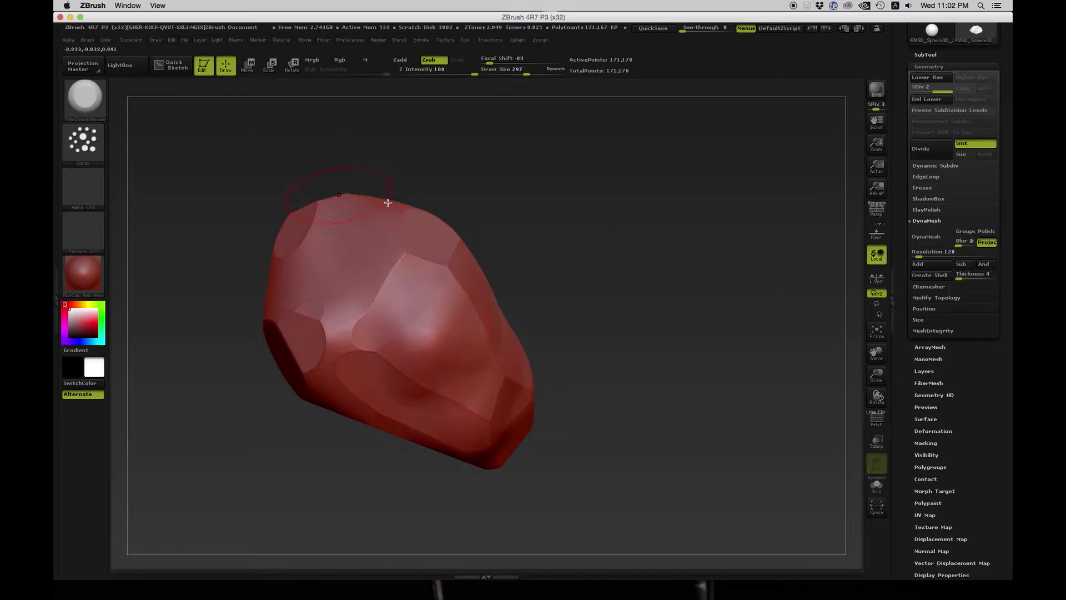
- Roughen the remaining smooth faces and the hollow on the rock's other side with sprayed trimming strokes
{"action": "left_click_drag", "start_coordinate": [339, 302], "coordinate": [384, 353]}
{"action": "left_click_drag", "start_coordinate": [333, 280], "coordinate": [397, 341]}
{"action": "left_click_drag", "start_coordinate": [534, 267], "coordinate": [517, 356]}
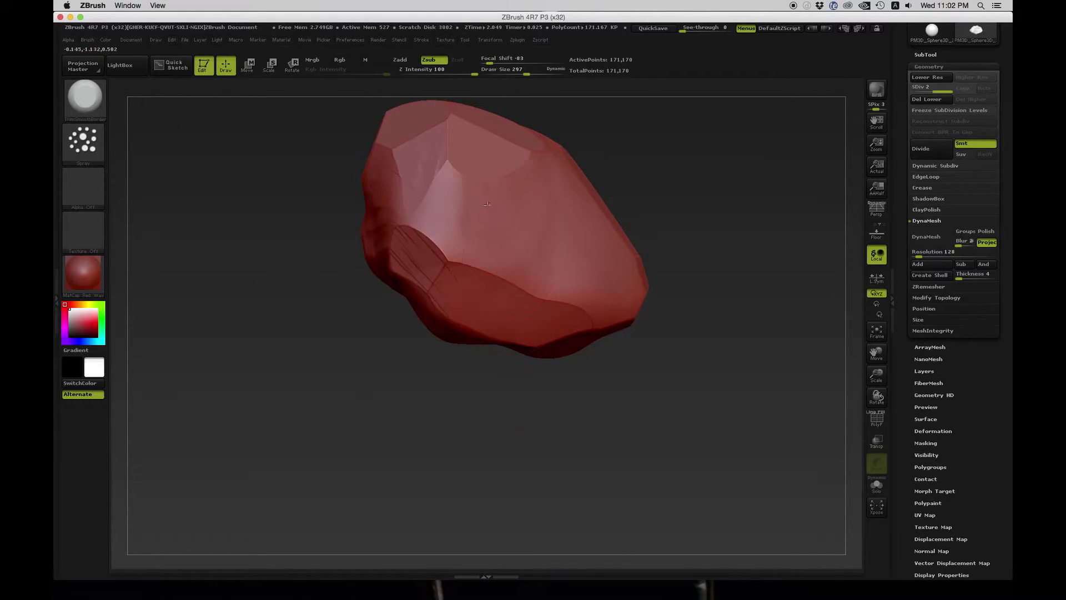
{"action": "left_click_drag", "start_coordinate": [628, 207], "coordinate": [658, 198]}
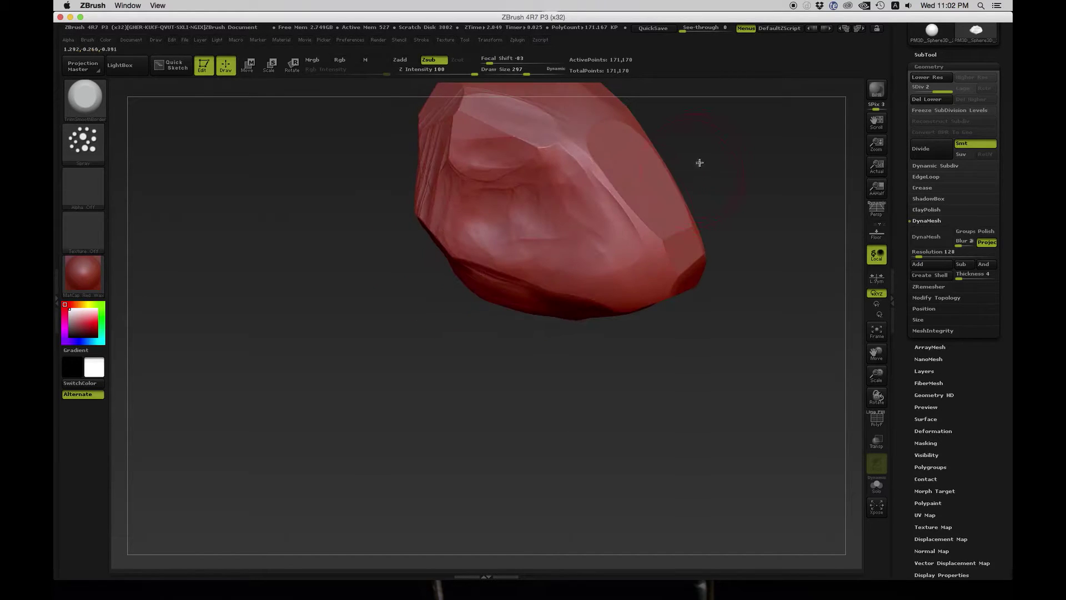
{"action": "left_click_drag", "start_coordinate": [699, 162], "coordinate": [610, 296], "text": "alt"}
{"action": "left_click_drag", "start_coordinate": [611, 260], "coordinate": [609, 311]}
{"action": "mouse_move", "coordinate": [507, 276]}
{"action": "left_mouse_down"}
{"action": "mouse_move", "coordinate": [411, 219]}
{"action": "mouse_move", "coordinate": [597, 261]}
{"action": "mouse_move", "coordinate": [631, 254]}
{"action": "left_mouse_up"}
{"action": "mouse_move", "coordinate": [691, 199]}
{"action": "left_mouse_down", "text": "alt"}
{"action": "mouse_move", "coordinate": [630, 318]}
{"action": "mouse_move", "coordinate": [643, 314]}
{"action": "left_mouse_up", "text": "alt"}
- Enlarge the draw size to 476 and trim broad planes across the rock's large smooth faces
{"action": "key", "text": "s"}
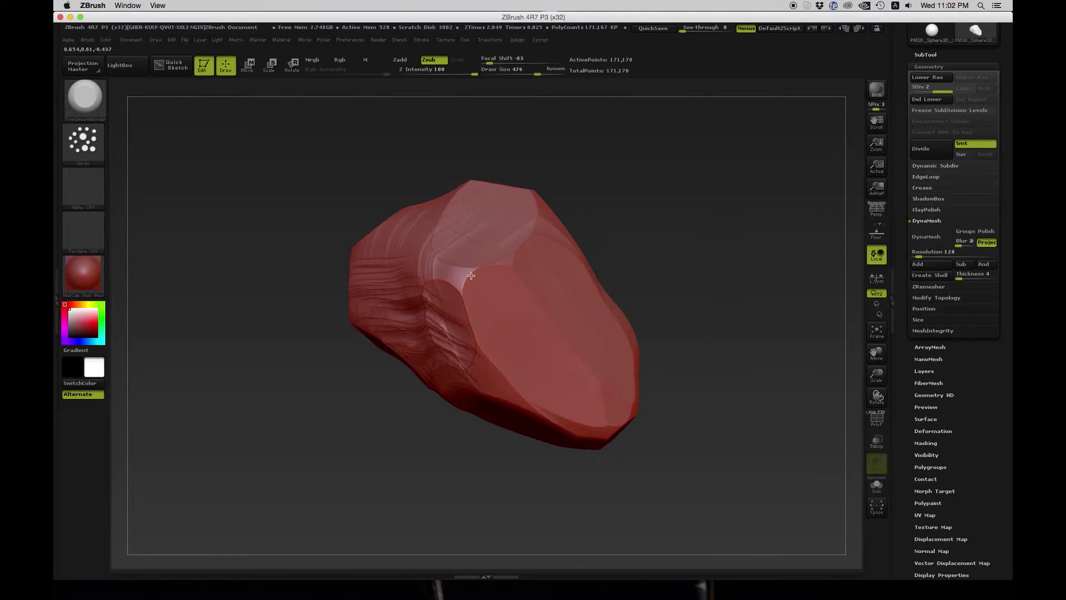
{"action": "left_click_drag", "start_coordinate": [650, 218], "coordinate": [591, 228]}
{"action": "left_click_drag", "start_coordinate": [388, 223], "coordinate": [498, 315]}
{"action": "mouse_move", "coordinate": [361, 274]}
{"action": "left_mouse_down"}
{"action": "mouse_move", "coordinate": [444, 366]}
{"action": "mouse_move", "coordinate": [662, 266]}
{"action": "mouse_move", "coordinate": [669, 281]}
{"action": "mouse_move", "coordinate": [423, 310]}
{"action": "mouse_move", "coordinate": [383, 289]}
{"action": "mouse_move", "coordinate": [336, 296]}
{"action": "left_mouse_up"}
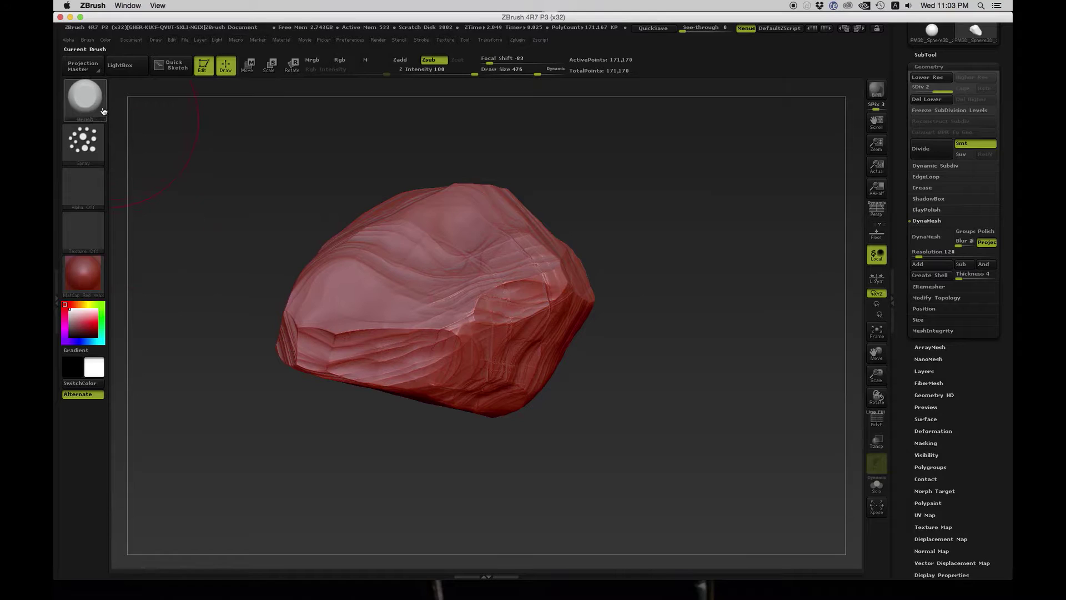
- Switch the brush to a FreeHand stroke with the square BrushAlpha and reduce the draw size to 140
{"action": "left_click", "coordinate": [89, 141]}
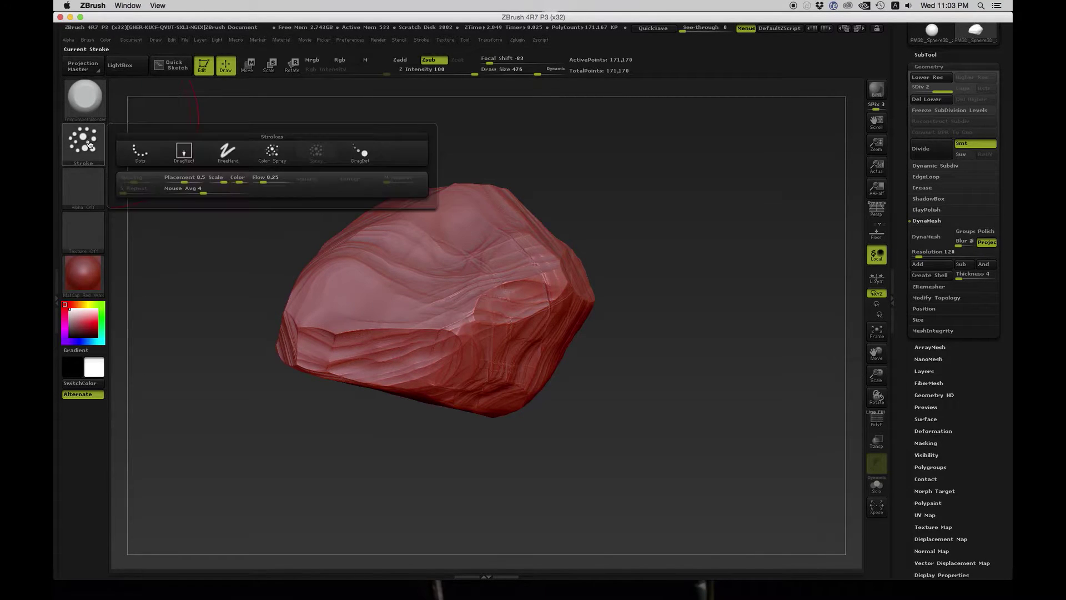
{"action": "left_click", "coordinate": [227, 154]}
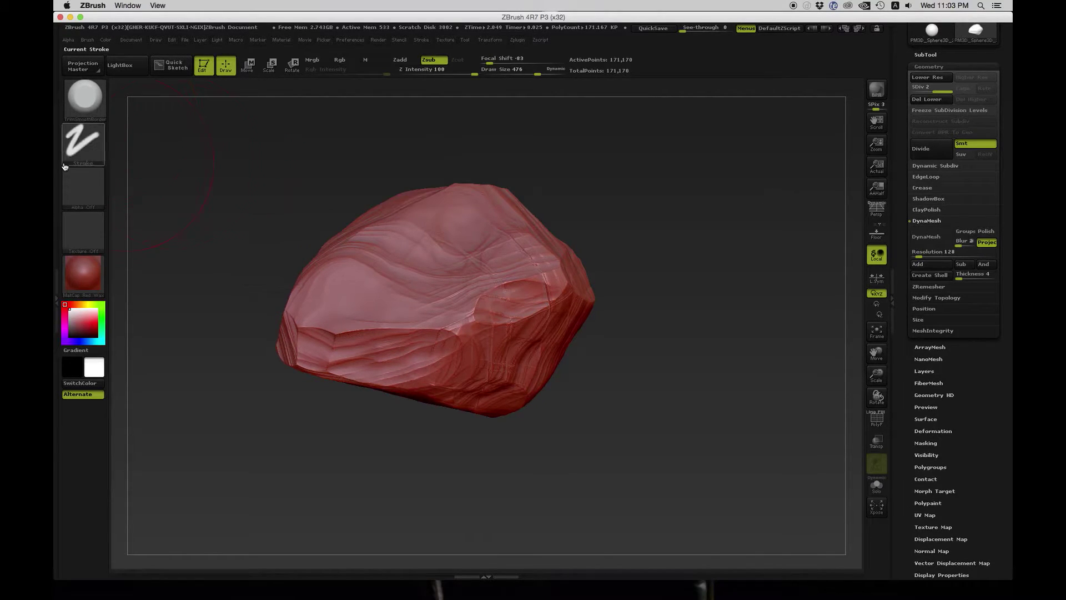
{"action": "left_click", "coordinate": [76, 178]}
{"action": "left_click", "coordinate": [227, 192]}
{"action": "mouse_move", "coordinate": [624, 191]}
{"action": "left_mouse_down"}
{"action": "mouse_move", "coordinate": [630, 210]}
{"action": "mouse_move", "coordinate": [583, 221]}
{"action": "left_mouse_up"}
{"action": "key", "text": "s"}
- Carve narrow grooves and sharper planes into the rock's facets from several viewing angles
{"action": "right_click_drag", "start_coordinate": [606, 228], "coordinate": [671, 240], "text": "ctrl"}
{"action": "mouse_move", "coordinate": [671, 240]}
{"action": "left_mouse_down"}
{"action": "mouse_move", "coordinate": [670, 171]}
{"action": "mouse_move", "coordinate": [661, 293]}
{"action": "mouse_move", "coordinate": [665, 263]}
{"action": "left_mouse_up"}
{"action": "left_click_drag", "start_coordinate": [664, 313], "coordinate": [663, 284]}
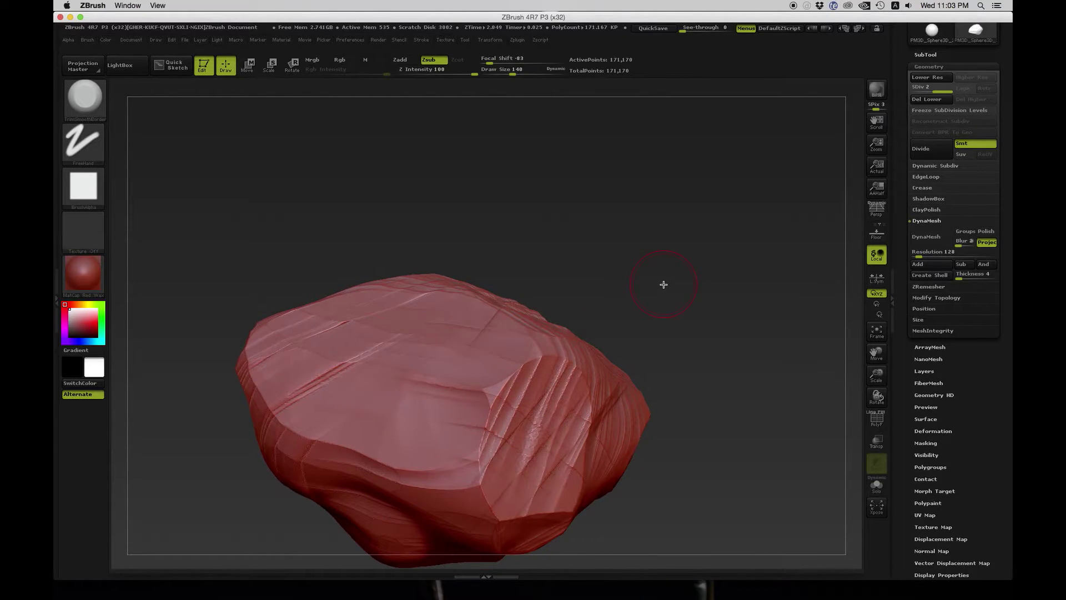
{"action": "mouse_move", "coordinate": [657, 305]}
{"action": "left_mouse_down"}
{"action": "mouse_move", "coordinate": [656, 267]}
{"action": "mouse_move", "coordinate": [645, 304]}
{"action": "mouse_move", "coordinate": [640, 276]}
{"action": "mouse_move", "coordinate": [666, 183]}
{"action": "left_mouse_up"}
{"action": "left_click_drag", "start_coordinate": [670, 259], "coordinate": [650, 266]}
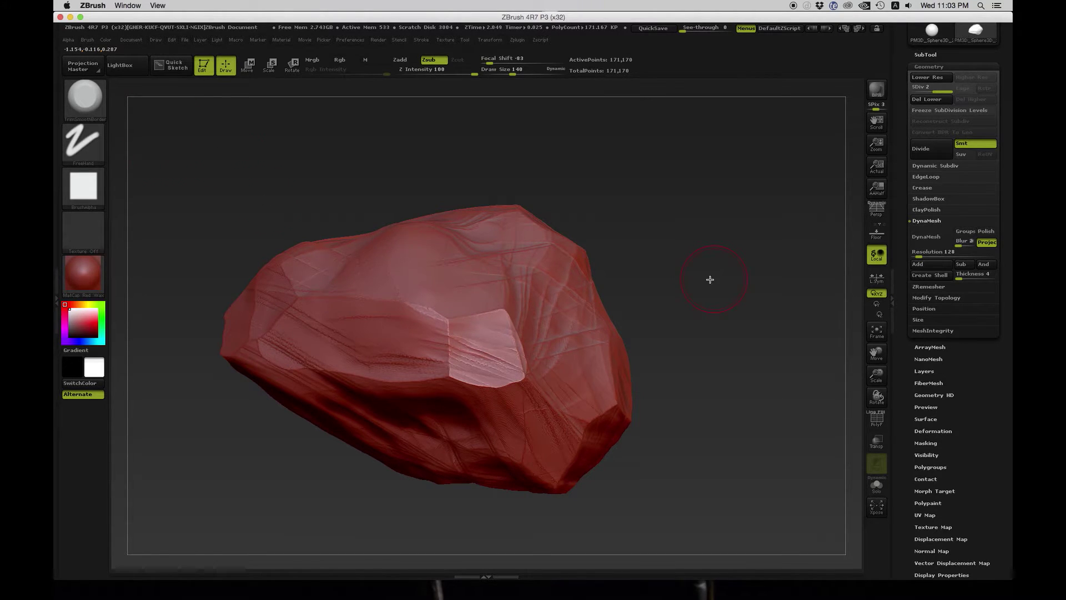
{"action": "mouse_move", "coordinate": [502, 287]}
{"action": "left_mouse_down"}
{"action": "mouse_move", "coordinate": [444, 269]}
{"action": "mouse_move", "coordinate": [508, 285]}
{"action": "left_mouse_up"}
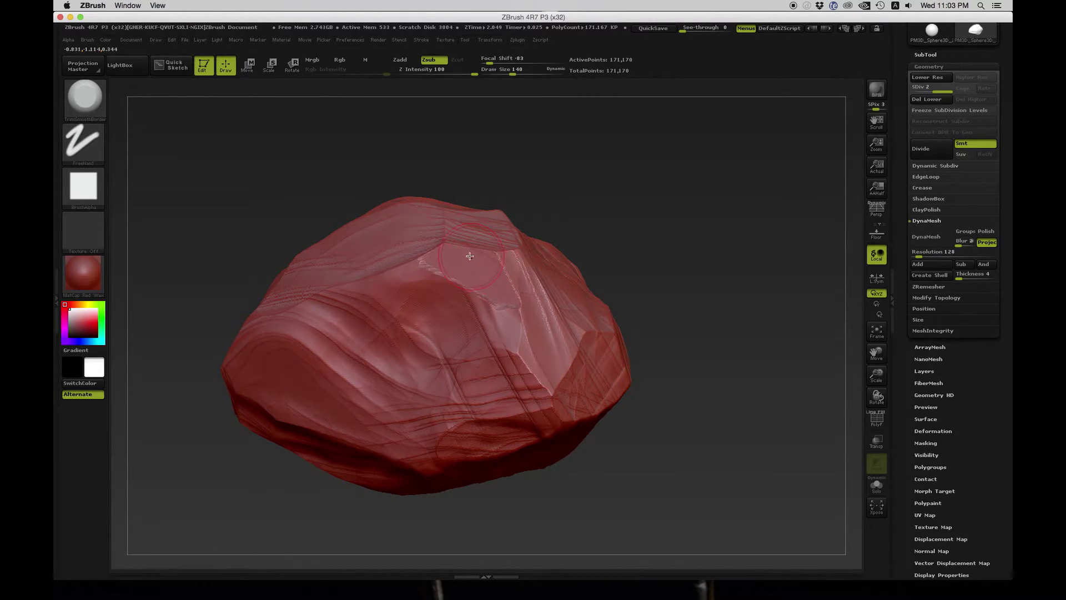
- Carve stepped ledges into the bright ridge near the rock's peak, enlarging the draw size to 160
{"action": "left_click_drag", "start_coordinate": [489, 271], "coordinate": [448, 250]}
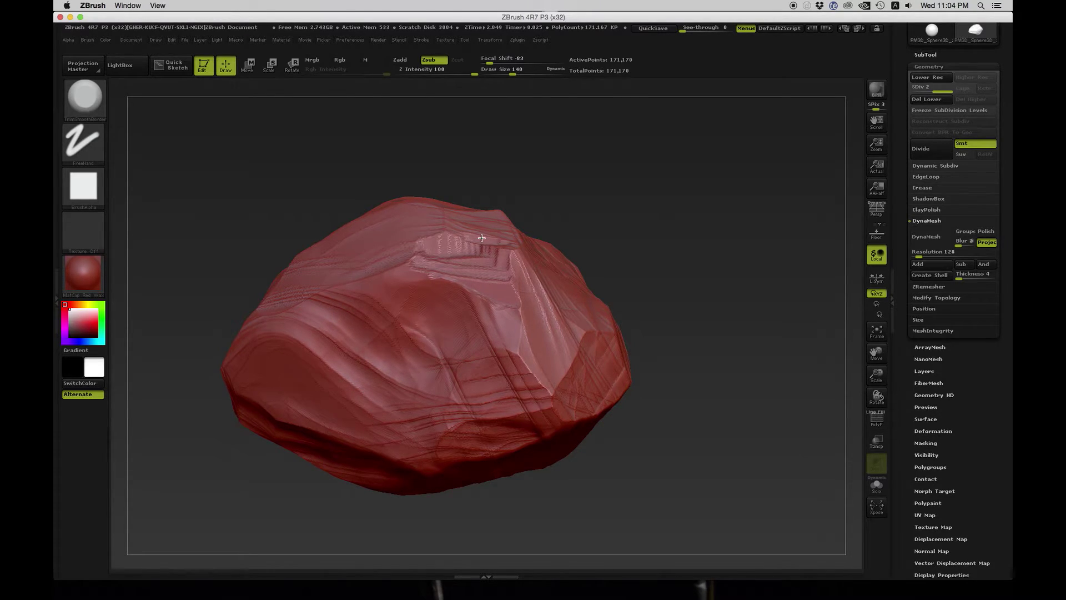
{"action": "mouse_move", "coordinate": [578, 206]}
{"action": "left_mouse_down"}
{"action": "mouse_move", "coordinate": [583, 242]}
{"action": "mouse_move", "coordinate": [583, 221]}
{"action": "mouse_move", "coordinate": [571, 219]}
{"action": "left_mouse_up"}
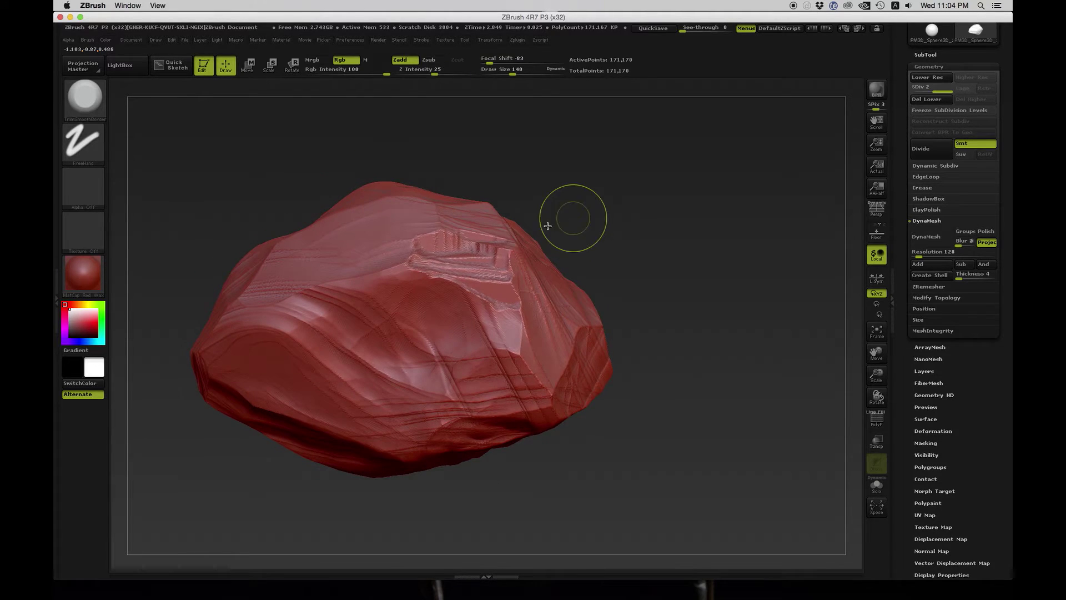
{"action": "key", "text": "shift"}
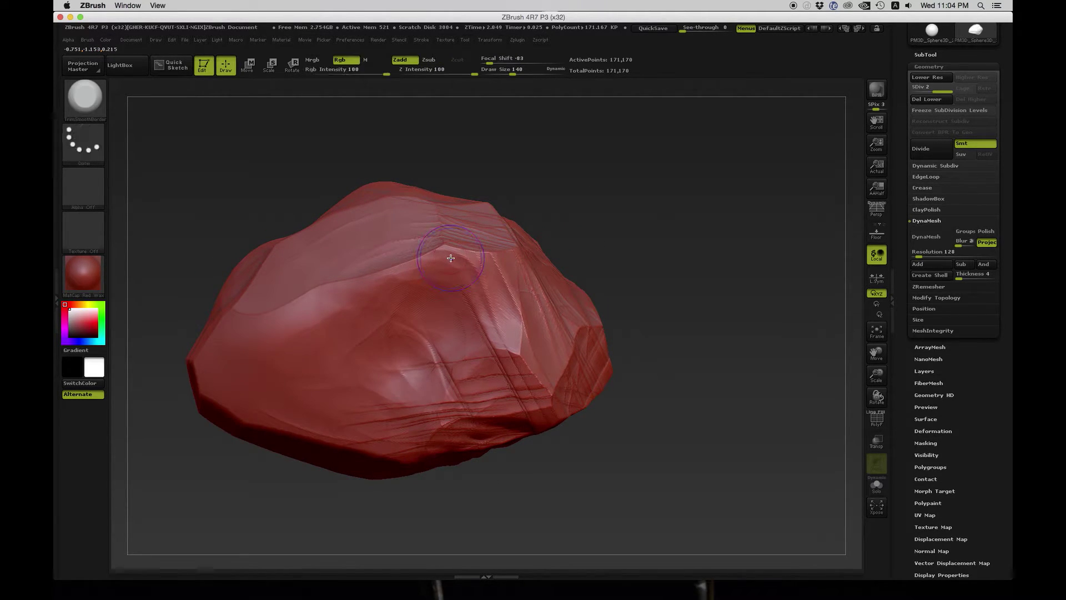
{"action": "left_click_drag", "start_coordinate": [454, 262], "coordinate": [459, 263]}
{"action": "mouse_move", "coordinate": [372, 254]}
{"action": "left_mouse_down"}
{"action": "mouse_move", "coordinate": [422, 275]}
{"action": "mouse_move", "coordinate": [391, 252]}
{"action": "mouse_move", "coordinate": [478, 269]}
{"action": "mouse_move", "coordinate": [524, 245]}
{"action": "mouse_move", "coordinate": [422, 227]}
{"action": "mouse_move", "coordinate": [484, 238]}
{"action": "left_mouse_up"}
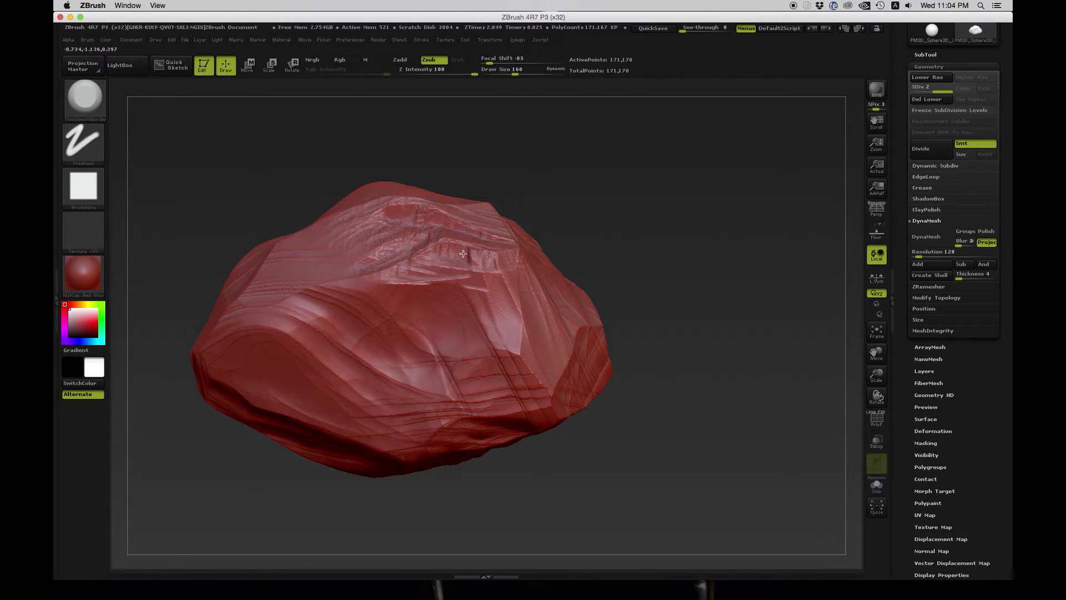
{"action": "mouse_move", "coordinate": [420, 256]}
{"action": "left_mouse_down"}
{"action": "mouse_move", "coordinate": [358, 261]}
{"action": "mouse_move", "coordinate": [367, 288]}
{"action": "mouse_move", "coordinate": [478, 308]}
{"action": "mouse_move", "coordinate": [489, 286]}
{"action": "mouse_move", "coordinate": [350, 286]}
{"action": "mouse_move", "coordinate": [447, 270]}
{"action": "left_mouse_up"}
- Chisel layered, broken ledges along the lower and side edges of the rock's broad face
{"action": "left_click_drag", "start_coordinate": [554, 254], "coordinate": [440, 305]}
{"action": "mouse_move", "coordinate": [666, 244]}
{"action": "left_mouse_down"}
{"action": "mouse_move", "coordinate": [488, 283]}
{"action": "mouse_move", "coordinate": [529, 272]}
{"action": "left_mouse_up"}
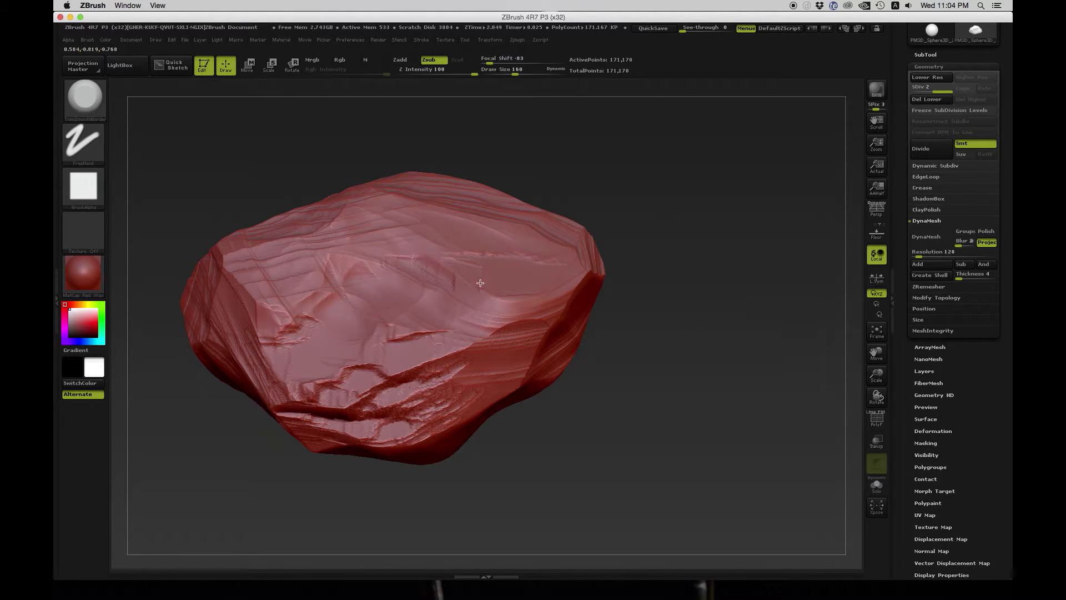
{"action": "mouse_move", "coordinate": [533, 272]}
{"action": "left_mouse_down"}
{"action": "mouse_move", "coordinate": [468, 272]}
{"action": "mouse_move", "coordinate": [498, 281]}
{"action": "mouse_move", "coordinate": [492, 314]}
{"action": "mouse_move", "coordinate": [468, 324]}
{"action": "mouse_move", "coordinate": [547, 319]}
{"action": "mouse_move", "coordinate": [489, 334]}
{"action": "mouse_move", "coordinate": [556, 362]}
{"action": "mouse_move", "coordinate": [488, 370]}
{"action": "mouse_move", "coordinate": [547, 377]}
{"action": "mouse_move", "coordinate": [483, 389]}
{"action": "mouse_move", "coordinate": [493, 400]}
{"action": "left_mouse_up"}
{"action": "left_click_drag", "start_coordinate": [673, 414], "coordinate": [652, 377]}
{"action": "mouse_move", "coordinate": [652, 378]}
{"action": "right_mouse_down", "text": "ctrl"}
{"action": "mouse_move", "coordinate": [695, 388]}
{"action": "mouse_move", "coordinate": [700, 378]}
{"action": "mouse_move", "coordinate": [761, 376]}
{"action": "right_mouse_up", "text": "ctrl"}
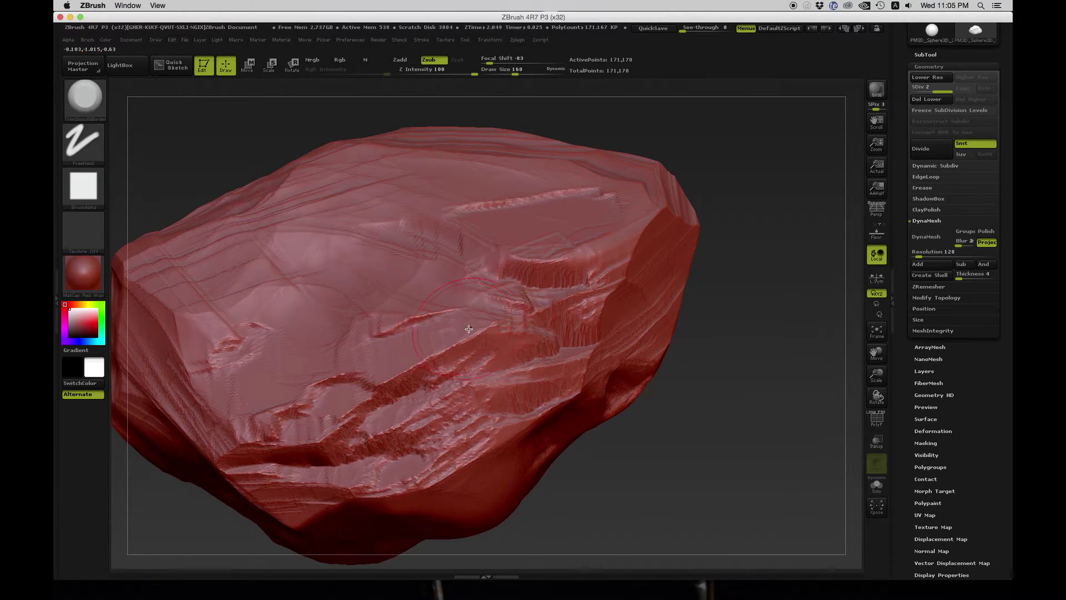
- Reduce the draw size to 17 and divide the rock's mesh to subdivision level 4
{"action": "key", "text": "s"}
{"action": "left_click_drag", "start_coordinate": [461, 328], "coordinate": [443, 325]}
{"action": "left_click", "coordinate": [938, 149]}
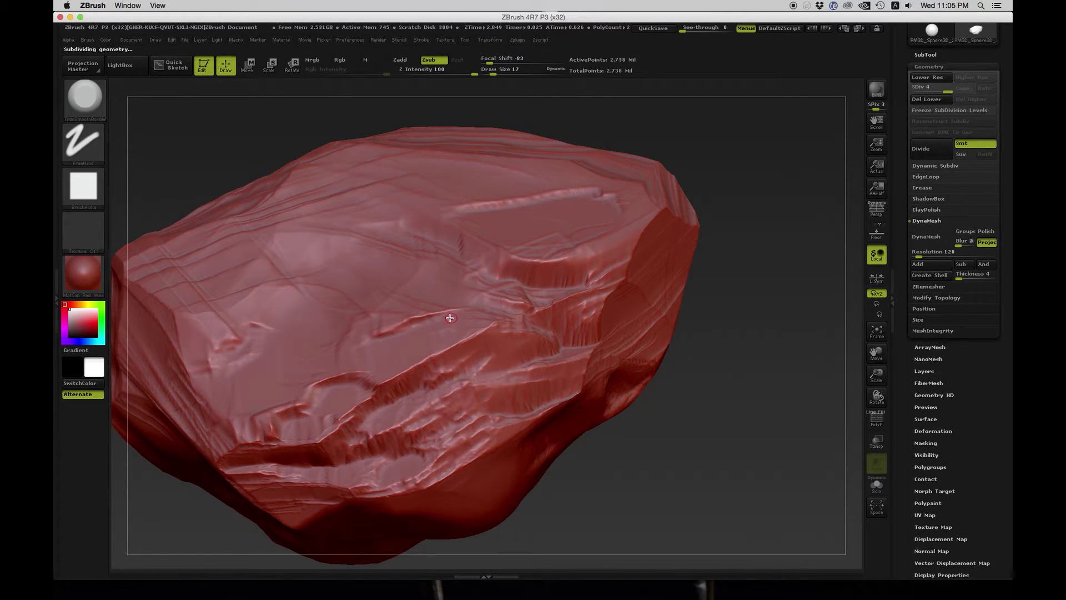
- Set the draw size to 45 and carve fine layered cracks across the middle of the broad face
{"action": "key", "text": "s"}
{"action": "left_click_drag", "start_coordinate": [422, 321], "coordinate": [429, 321]}
{"action": "mouse_move", "coordinate": [419, 318]}
{"action": "left_mouse_down"}
{"action": "mouse_move", "coordinate": [401, 325]}
{"action": "mouse_move", "coordinate": [413, 320]}
{"action": "left_mouse_up"}
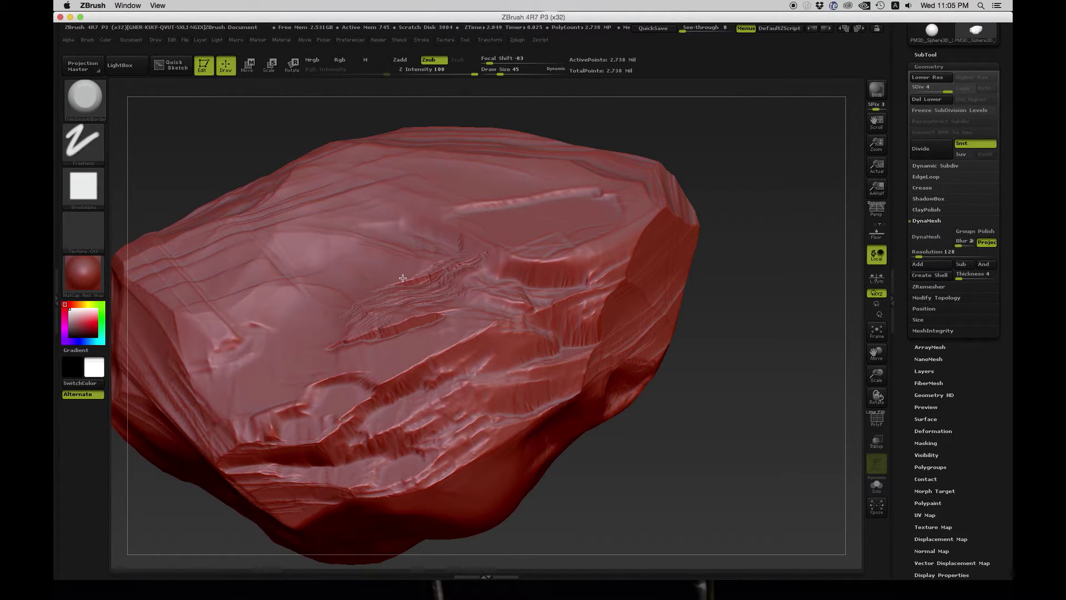
{"action": "left_click_drag", "start_coordinate": [374, 283], "coordinate": [288, 316]}
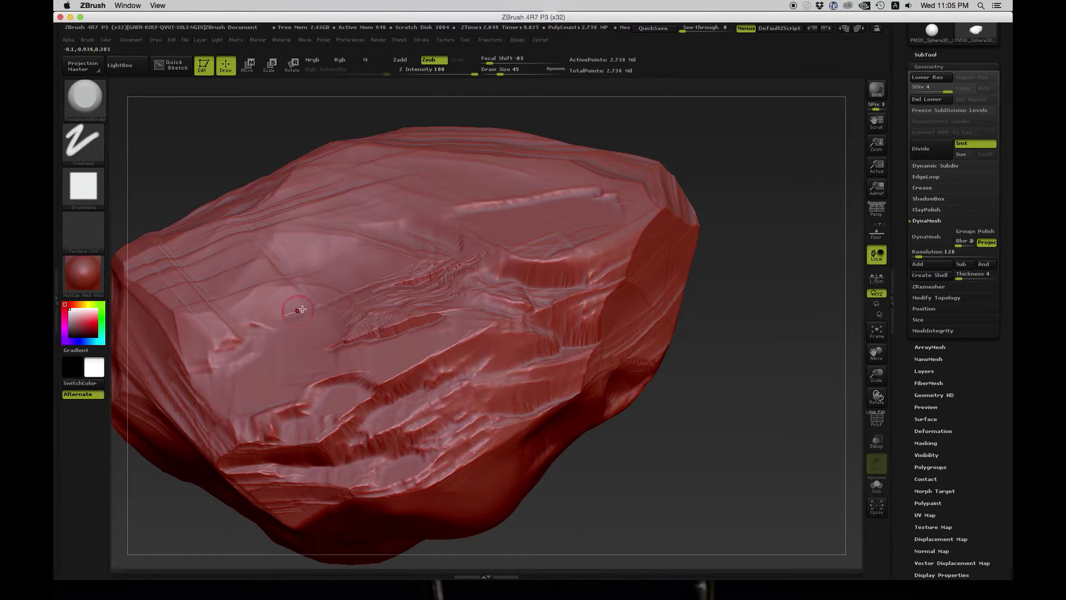
- Enlarge the draw size to 97 and try a short stroke over the cracked middle of the broad face
{"action": "left_click_drag", "start_coordinate": [734, 394], "coordinate": [668, 388]}
{"action": "key", "text": "s"}
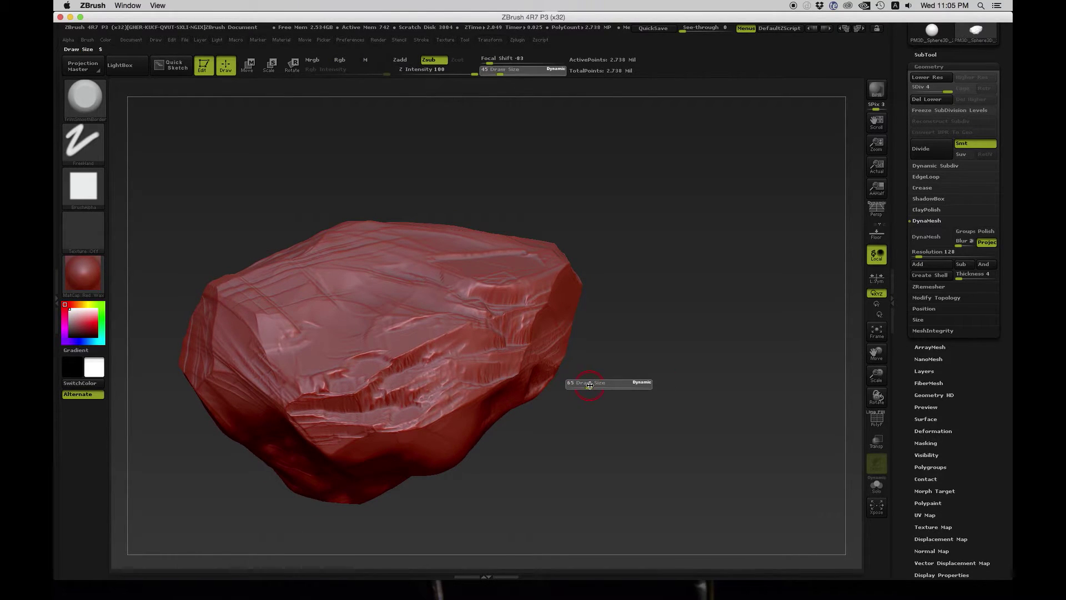
{"action": "left_click_drag", "start_coordinate": [378, 318], "coordinate": [400, 325]}
{"action": "key", "text": "shift"}
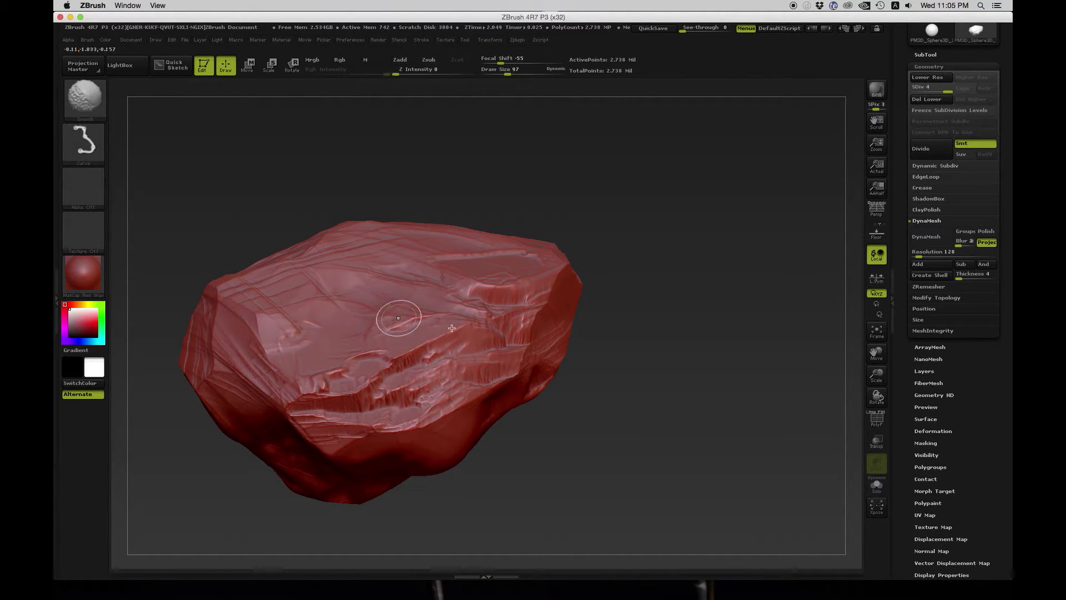
{"action": "mouse_move", "coordinate": [631, 365]}
{"action": "left_mouse_down"}
{"action": "mouse_move", "coordinate": [648, 373]}
{"action": "mouse_move", "coordinate": [633, 391]}
{"action": "mouse_move", "coordinate": [621, 383]}
{"action": "left_mouse_up"}
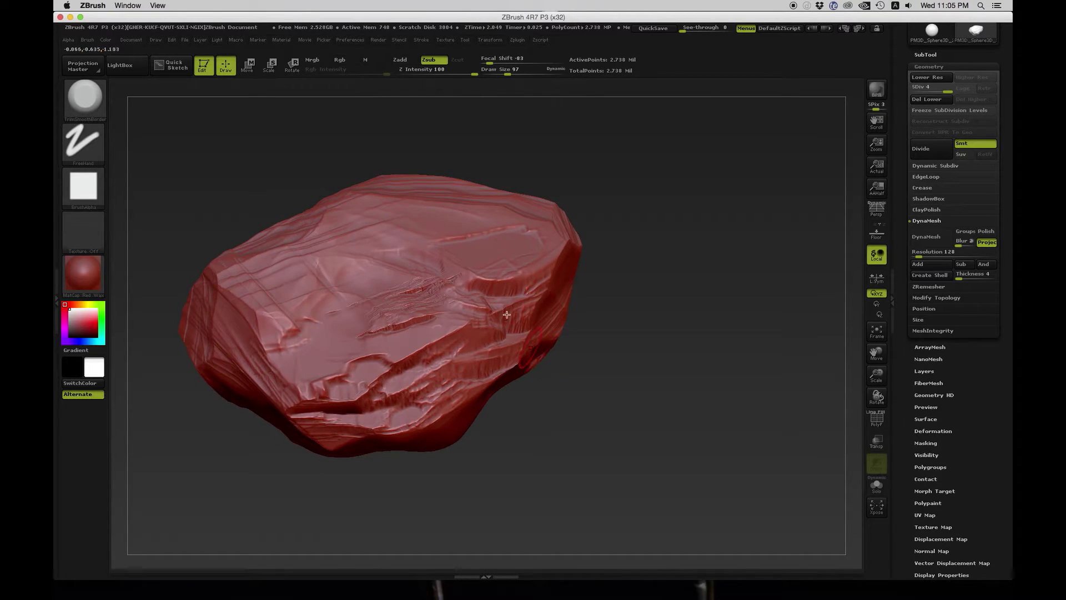
- Set the draw size to 62 and sharpen the long ledge near the broad face's upper end
{"action": "key", "text": "ctrl"}
{"action": "right_click_drag", "start_coordinate": [646, 235], "coordinate": [668, 240], "text": "ctrl"}
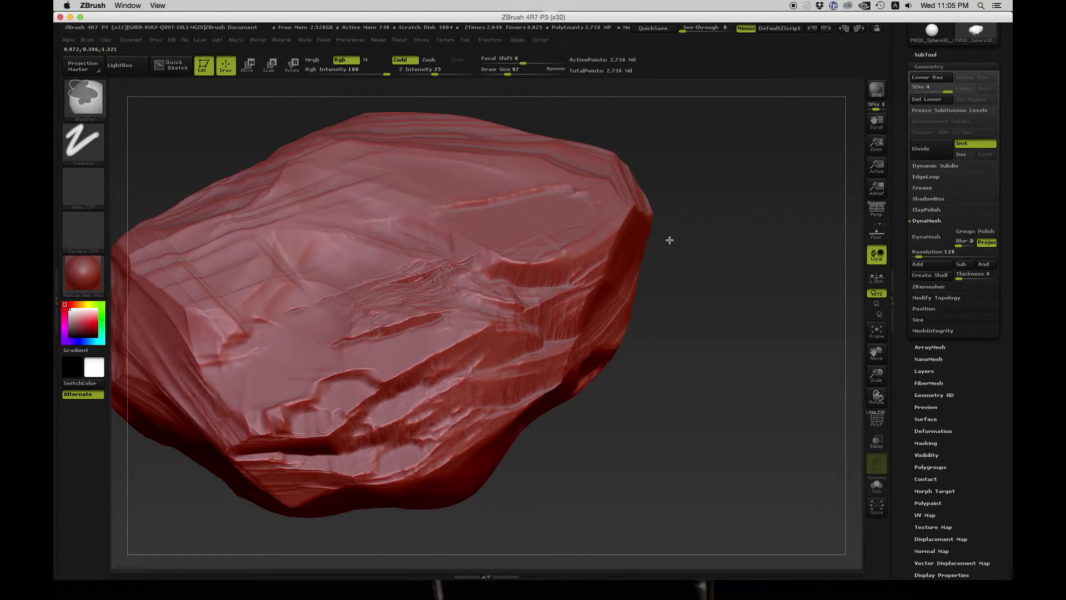
{"action": "key", "text": "s"}
{"action": "left_click_drag", "start_coordinate": [524, 187], "coordinate": [520, 188]}
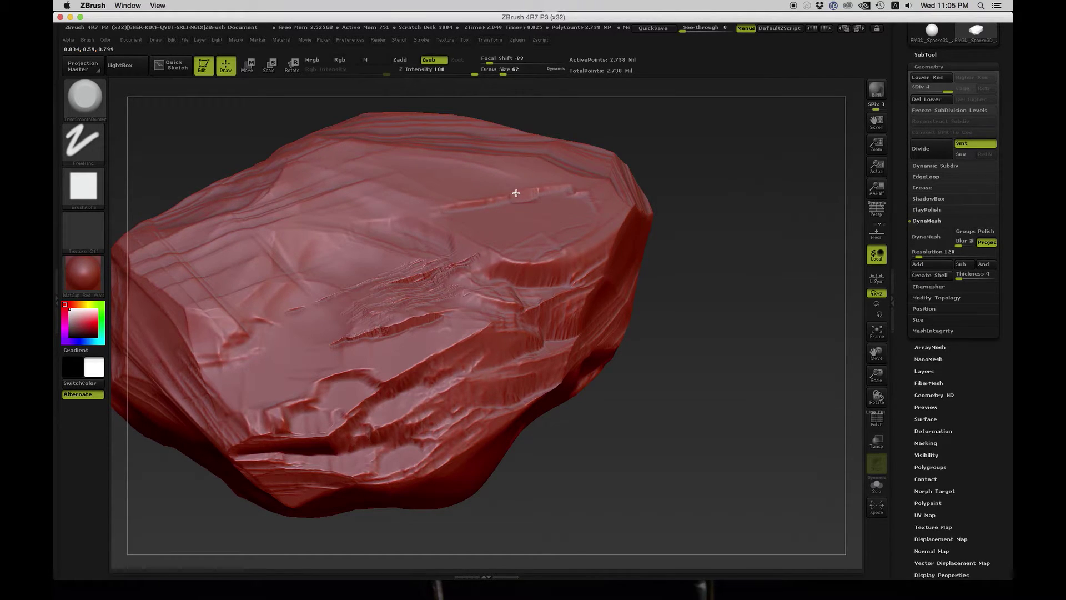
{"action": "left_click_drag", "start_coordinate": [436, 217], "coordinate": [583, 173]}
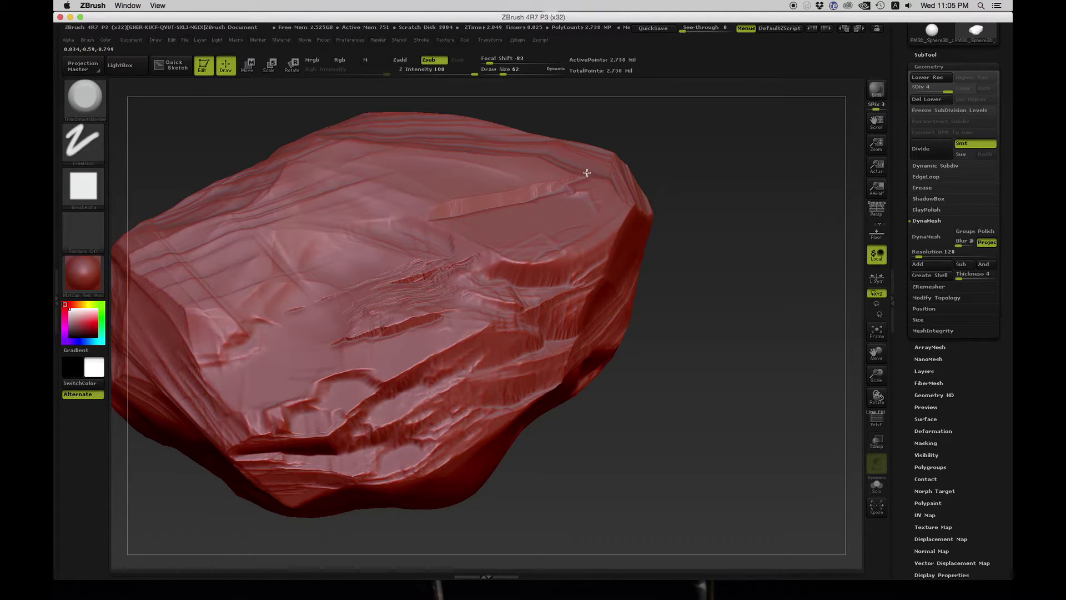
{"action": "left_click_drag", "start_coordinate": [692, 178], "coordinate": [687, 194]}
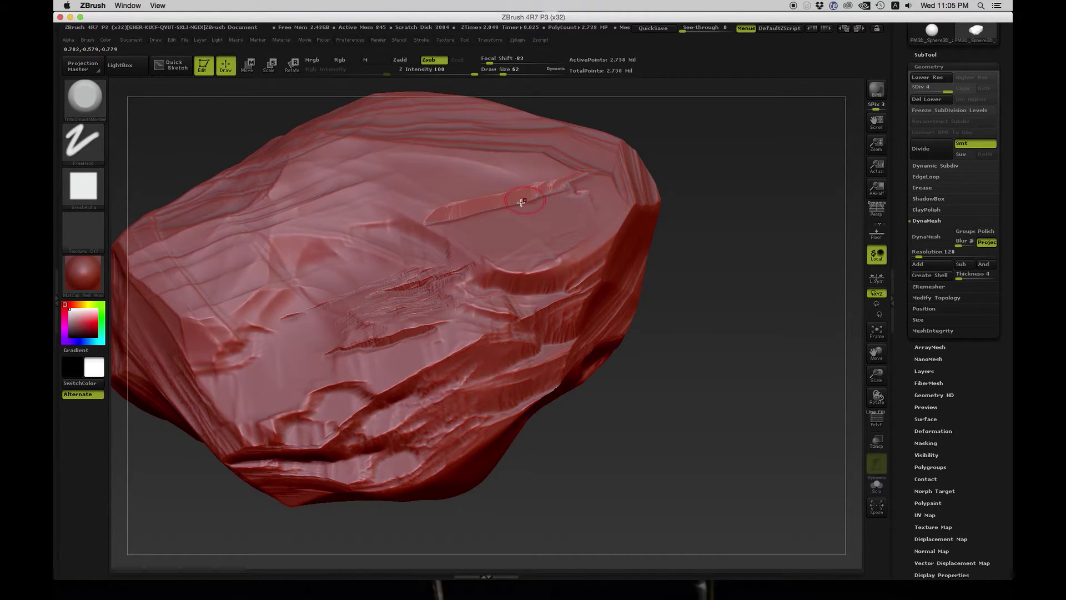
- Cut a diagonal notch beside the long upper ledge and a small flat patch near the broad face's lower ledges
{"action": "mouse_move", "coordinate": [445, 240]}
{"action": "left_mouse_down"}
{"action": "mouse_move", "coordinate": [413, 228]}
{"action": "mouse_move", "coordinate": [500, 275]}
{"action": "mouse_move", "coordinate": [561, 276]}
{"action": "mouse_move", "coordinate": [505, 285]}
{"action": "mouse_move", "coordinate": [518, 281]}
{"action": "mouse_move", "coordinate": [487, 267]}
{"action": "left_mouse_up"}
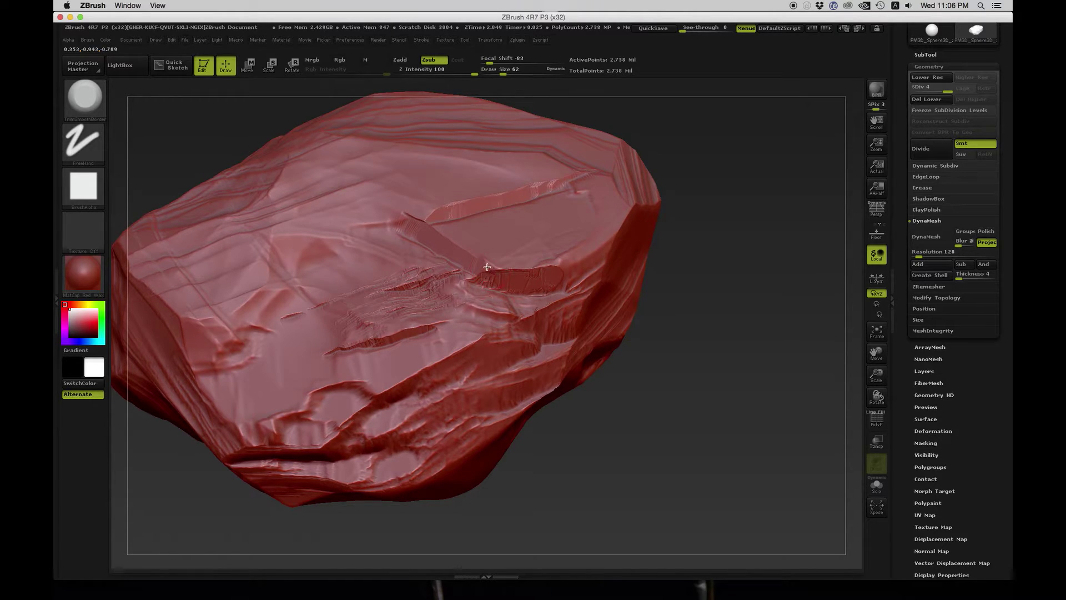
{"action": "mouse_move", "coordinate": [766, 294]}
{"action": "left_mouse_down"}
{"action": "mouse_move", "coordinate": [771, 279]}
{"action": "mouse_move", "coordinate": [710, 278]}
{"action": "mouse_move", "coordinate": [697, 250]}
{"action": "mouse_move", "coordinate": [726, 264]}
{"action": "mouse_move", "coordinate": [728, 289]}
{"action": "mouse_move", "coordinate": [762, 276]}
{"action": "left_mouse_up"}
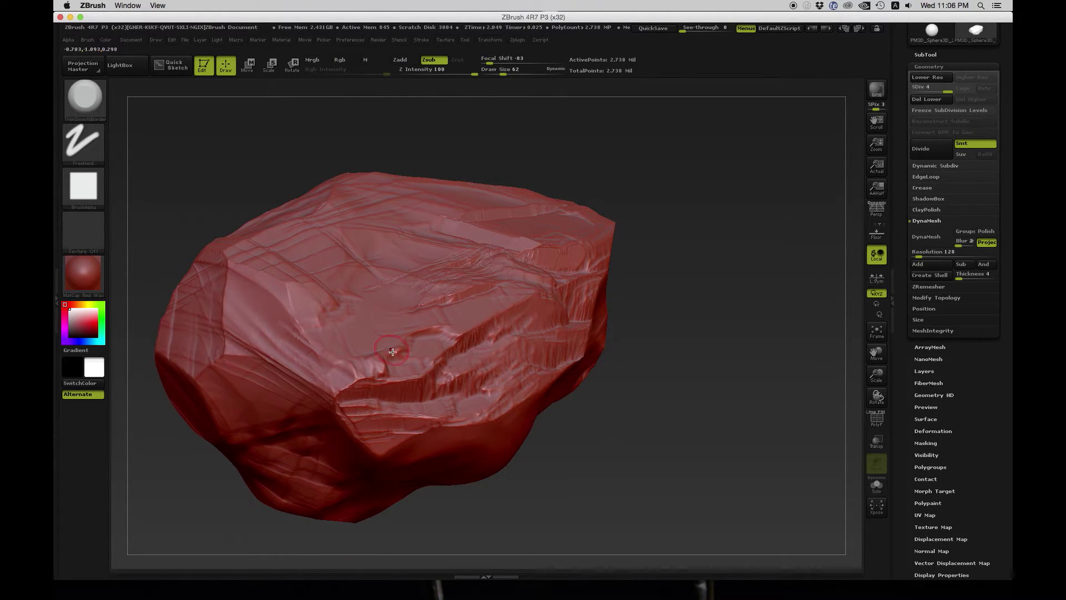
{"action": "left_click_drag", "start_coordinate": [411, 341], "coordinate": [456, 333]}
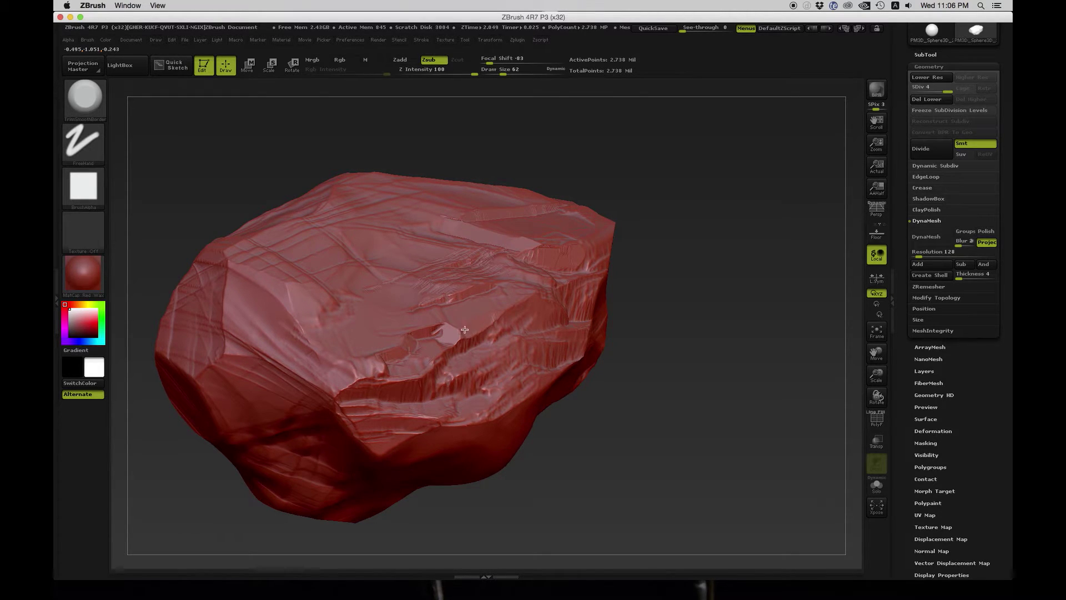
{"action": "left_click_drag", "start_coordinate": [674, 312], "coordinate": [644, 277]}
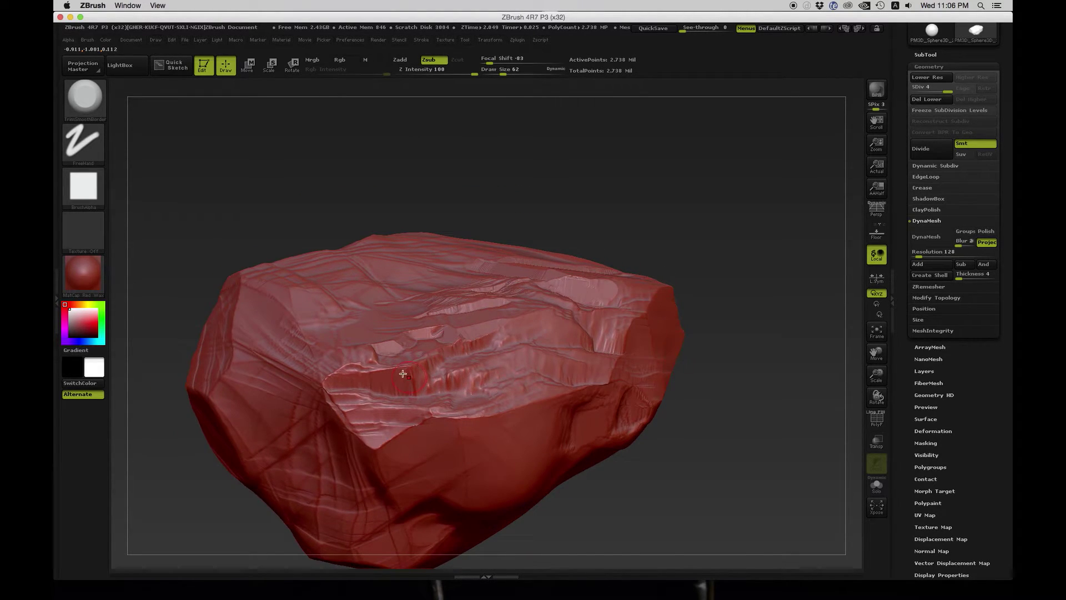
- Set the draw size to 165 and flatten the large sloping facet at the rock's narrow end
{"action": "left_click_drag", "start_coordinate": [723, 446], "coordinate": [740, 436]}
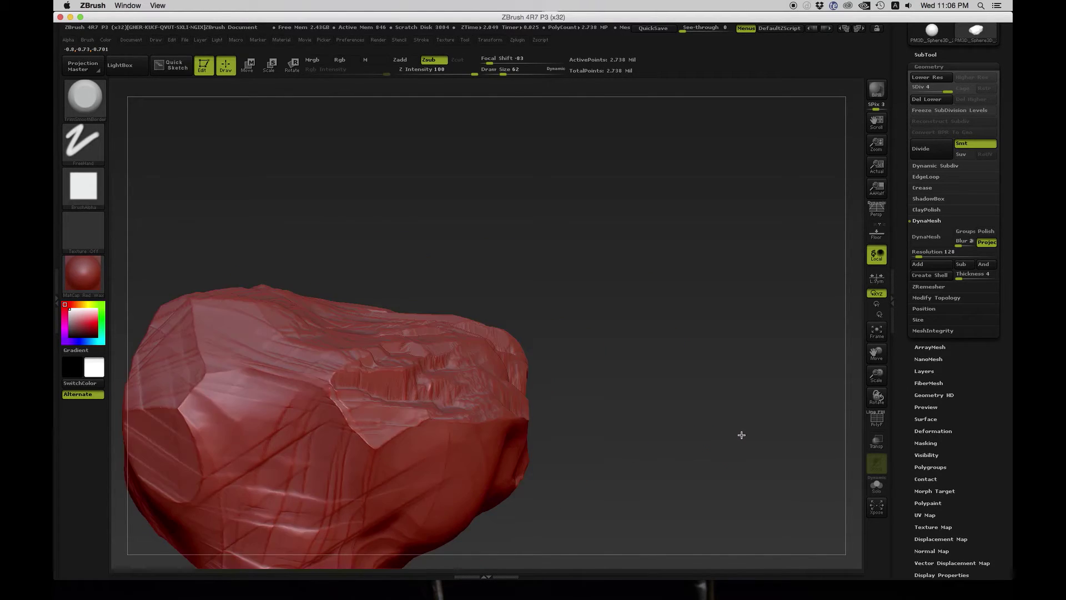
{"action": "right_click_drag", "start_coordinate": [741, 436], "coordinate": [634, 435], "text": "ctrl"}
{"action": "left_click_drag", "start_coordinate": [558, 439], "coordinate": [631, 424], "text": "alt"}
{"action": "right_click_drag", "start_coordinate": [630, 423], "coordinate": [686, 435], "text": "ctrl"}
{"action": "left_click_drag", "start_coordinate": [686, 434], "coordinate": [707, 406], "text": "ctrl"}
{"action": "right_click_drag", "start_coordinate": [679, 399], "coordinate": [704, 373], "text": "ctrl"}
{"action": "left_click_drag", "start_coordinate": [704, 373], "coordinate": [710, 335], "text": "ctrl"}
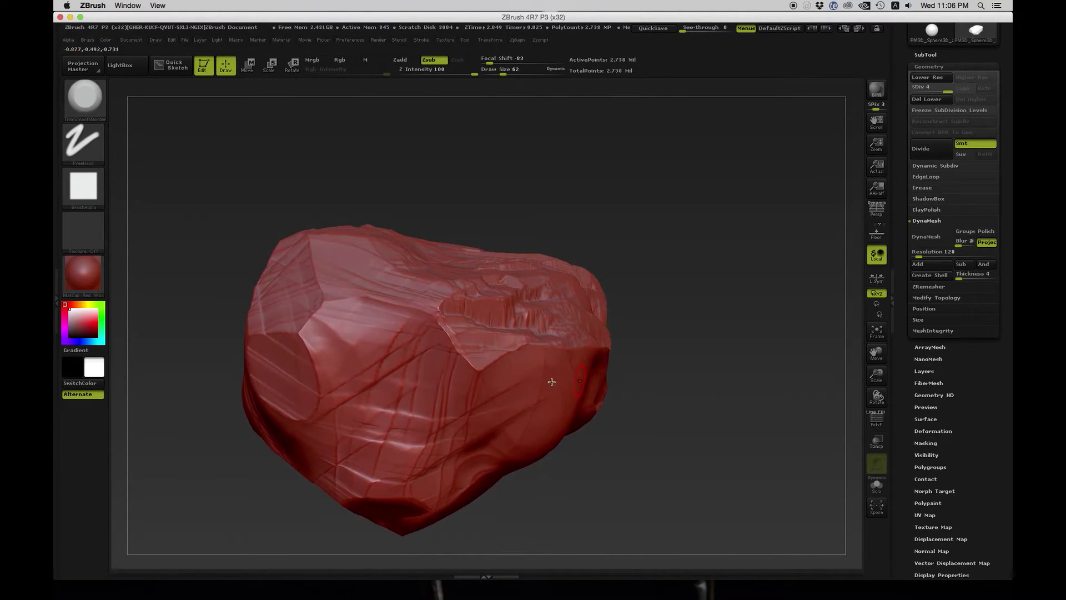
{"action": "key", "text": "s"}
{"action": "mouse_move", "coordinate": [386, 354]}
{"action": "left_mouse_down"}
{"action": "mouse_move", "coordinate": [399, 354]}
{"action": "mouse_move", "coordinate": [360, 356]}
{"action": "mouse_move", "coordinate": [333, 378]}
{"action": "mouse_move", "coordinate": [406, 333]}
{"action": "mouse_move", "coordinate": [354, 366]}
{"action": "mouse_move", "coordinate": [373, 338]}
{"action": "mouse_move", "coordinate": [354, 310]}
{"action": "mouse_move", "coordinate": [311, 333]}
{"action": "mouse_move", "coordinate": [411, 311]}
{"action": "mouse_move", "coordinate": [317, 344]}
{"action": "mouse_move", "coordinate": [341, 324]}
{"action": "left_mouse_up"}
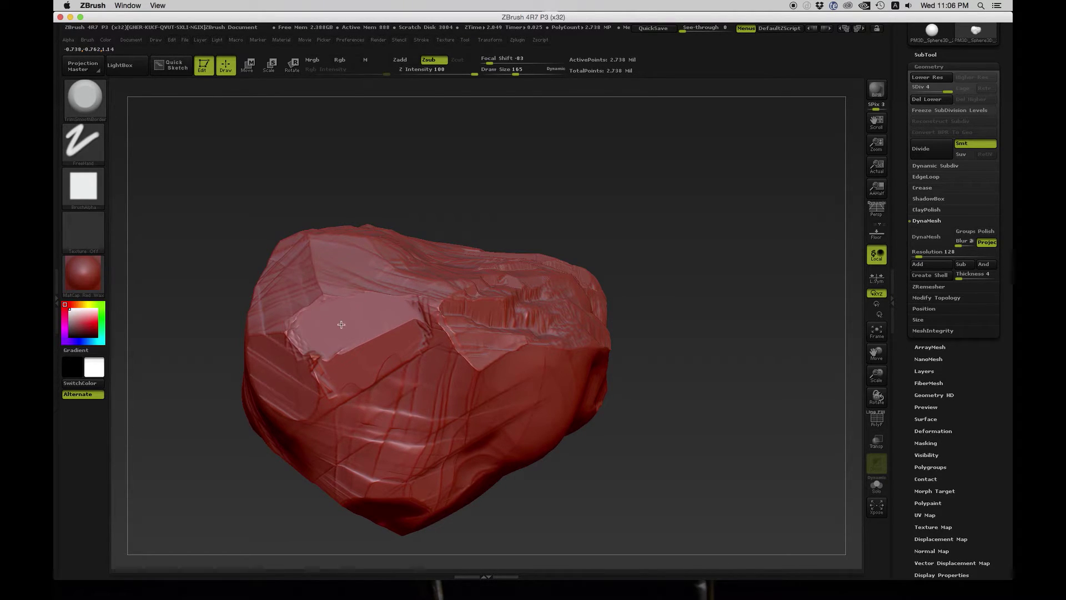
{"action": "left_click_drag", "start_coordinate": [748, 442], "coordinate": [756, 361]}
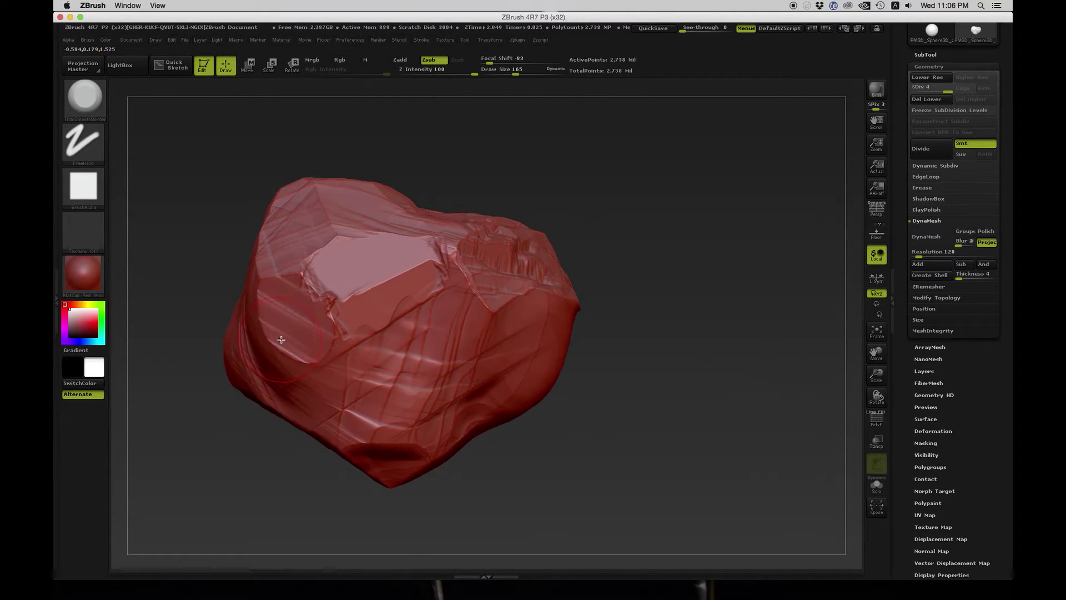
{"action": "mouse_move", "coordinate": [377, 244]}
{"action": "left_mouse_down"}
{"action": "mouse_move", "coordinate": [333, 266]}
{"action": "mouse_move", "coordinate": [322, 305]}
{"action": "mouse_move", "coordinate": [313, 275]}
{"action": "left_mouse_up"}
- Flatten the rounded facet adjoining the large sloping facet at the rock's narrow end
{"action": "left_click_drag", "start_coordinate": [639, 362], "coordinate": [723, 365]}
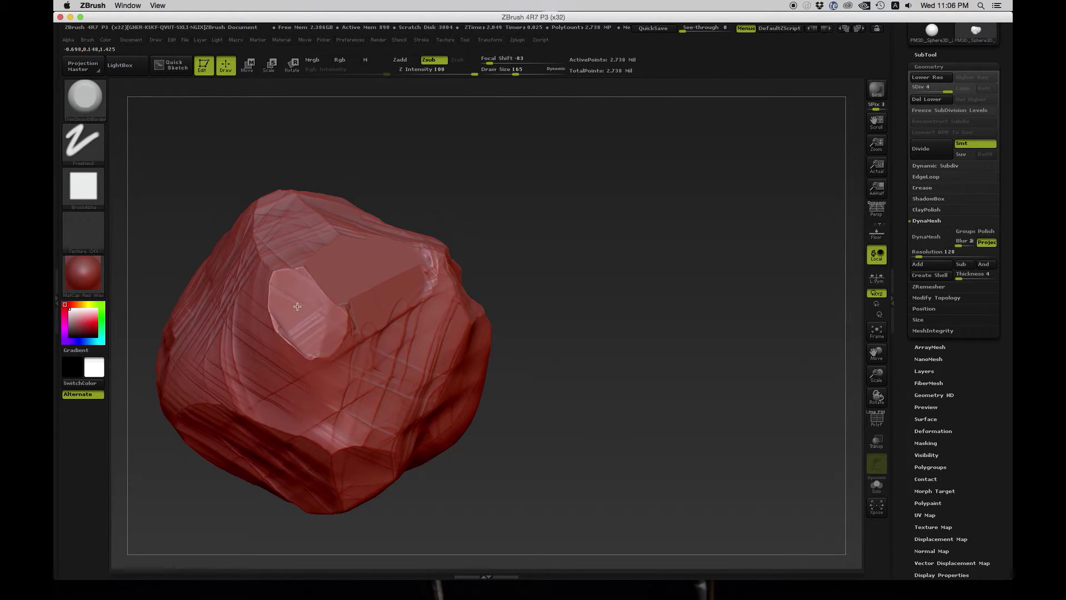
{"action": "mouse_move", "coordinate": [300, 276]}
{"action": "left_mouse_down"}
{"action": "mouse_move", "coordinate": [330, 347]}
{"action": "mouse_move", "coordinate": [278, 310]}
{"action": "mouse_move", "coordinate": [300, 355]}
{"action": "mouse_move", "coordinate": [335, 317]}
{"action": "left_mouse_up"}
{"action": "right_click_drag", "start_coordinate": [678, 333], "coordinate": [624, 336], "text": "ctrl"}
{"action": "left_click_drag", "start_coordinate": [617, 341], "coordinate": [723, 366]}
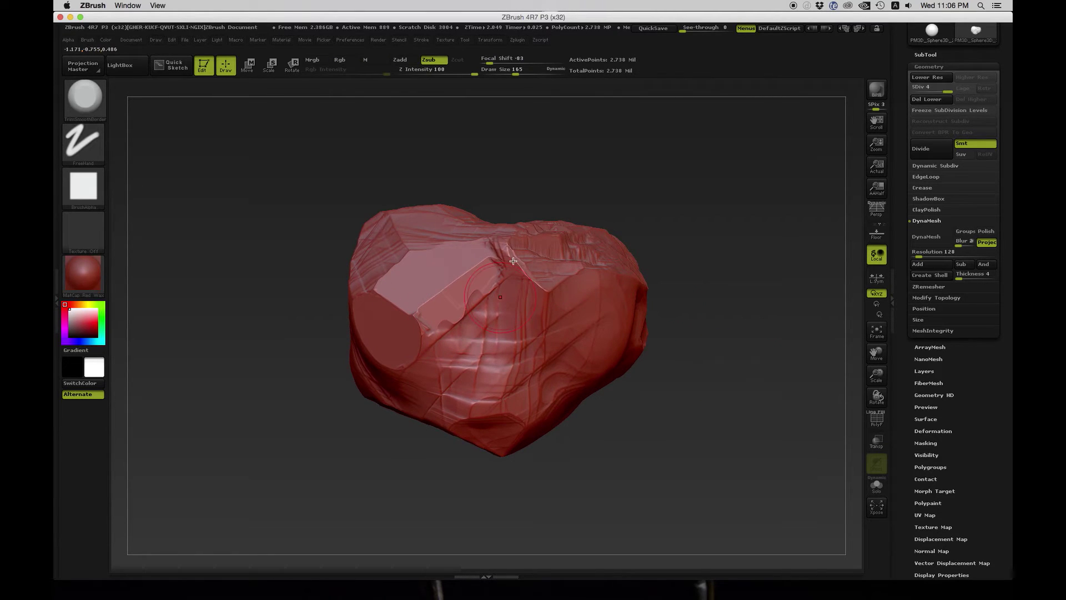
{"action": "left_click_drag", "start_coordinate": [694, 428], "coordinate": [685, 396]}
{"action": "right_click_drag", "start_coordinate": [685, 395], "coordinate": [720, 404], "text": "ctrl"}
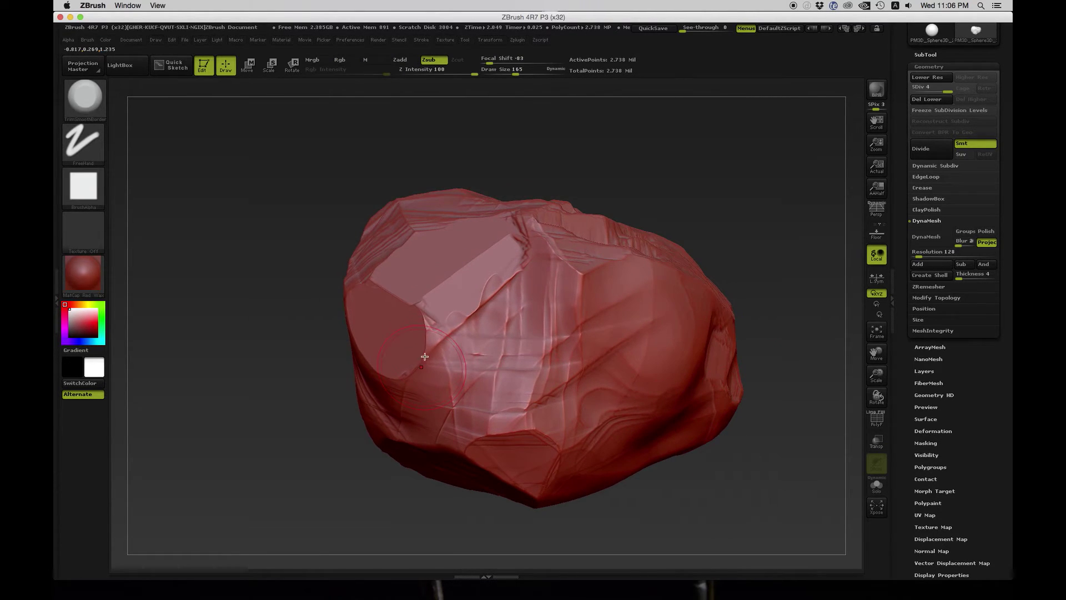
- Undo the trial stroke, set the draw size to 75, and carve rough chips along the flattened facet's lower edge
{"action": "key", "text": "s"}
{"action": "mouse_move", "coordinate": [460, 317]}
{"action": "left_mouse_down"}
{"action": "mouse_move", "coordinate": [443, 339]}
{"action": "mouse_move", "coordinate": [435, 317]}
{"action": "mouse_move", "coordinate": [492, 316]}
{"action": "mouse_move", "coordinate": [428, 312]}
{"action": "mouse_move", "coordinate": [476, 319]}
{"action": "mouse_move", "coordinate": [491, 285]}
{"action": "mouse_move", "coordinate": [461, 308]}
{"action": "mouse_move", "coordinate": [494, 275]}
{"action": "left_mouse_up"}
{"action": "key", "text": "super+z"}
{"action": "key", "text": "s"}
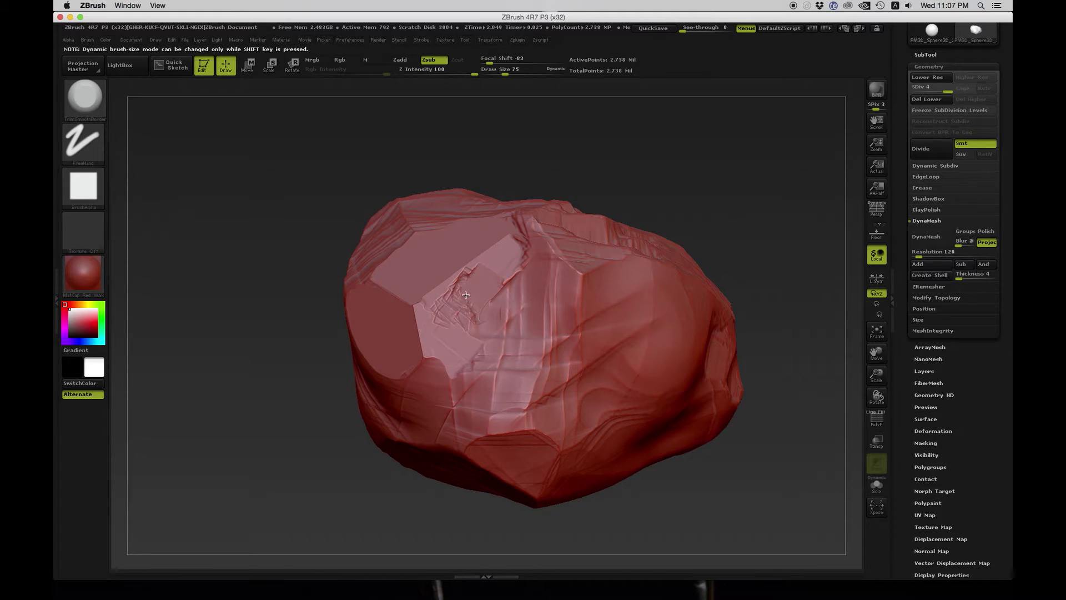
{"action": "left_click_drag", "start_coordinate": [445, 300], "coordinate": [428, 323]}
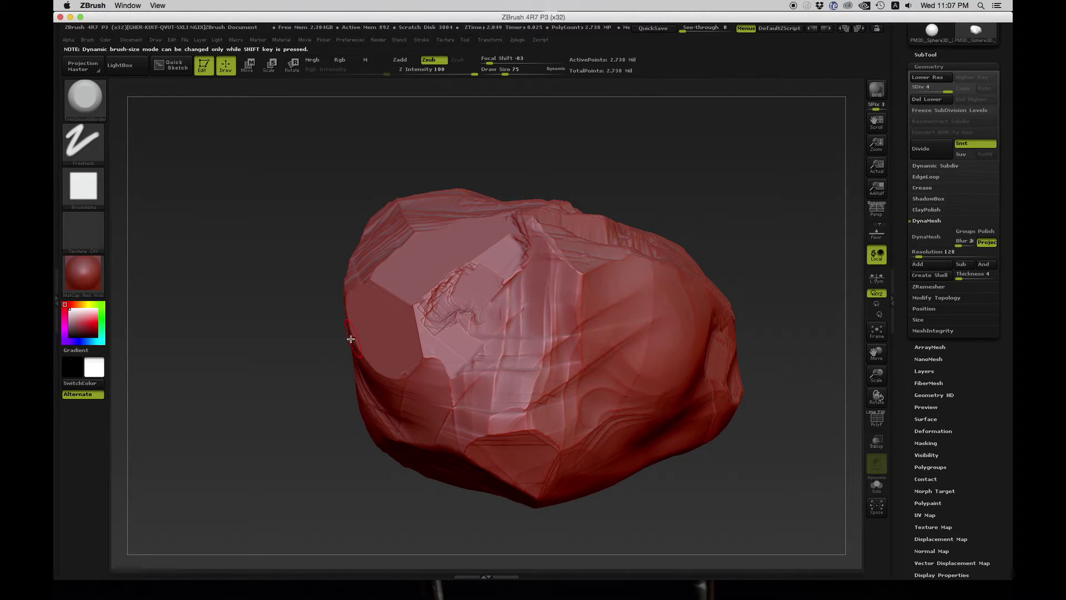
- Chip the corner of the upper ledge at the narrow end, reducing the draw size to 26 for finer cuts
{"action": "key", "text": "ctrl"}
{"action": "mouse_move", "coordinate": [261, 156]}
{"action": "left_mouse_down"}
{"action": "mouse_move", "coordinate": [269, 171]}
{"action": "mouse_move", "coordinate": [347, 149]}
{"action": "mouse_move", "coordinate": [249, 218]}
{"action": "left_mouse_up"}
{"action": "right_click_drag", "start_coordinate": [278, 189], "coordinate": [311, 195], "text": "ctrl"}
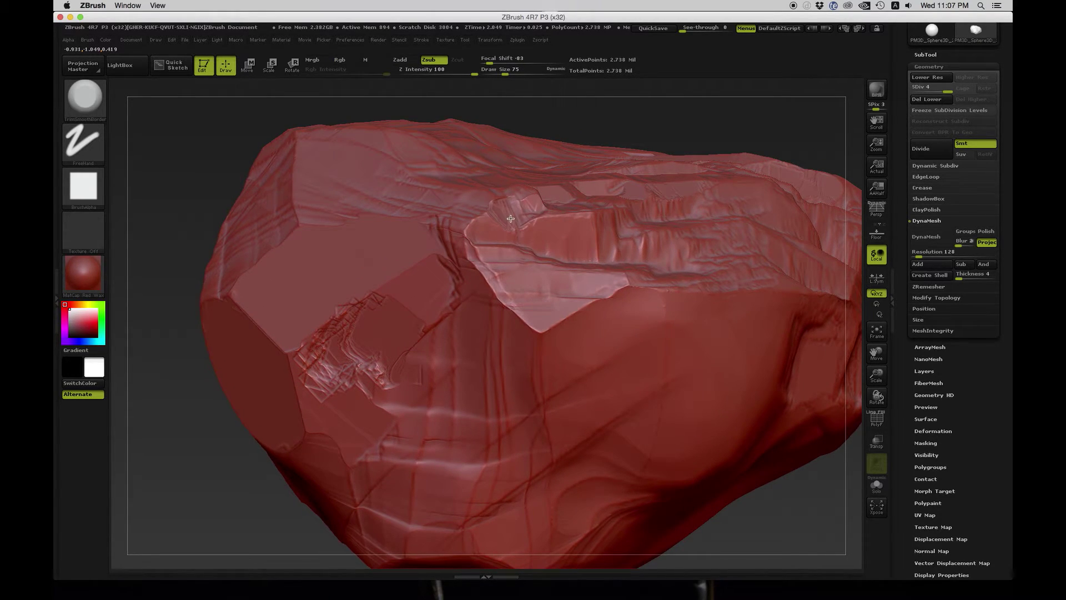
{"action": "left_click_drag", "start_coordinate": [690, 142], "coordinate": [632, 210]}
{"action": "right_click_drag", "start_coordinate": [632, 210], "coordinate": [505, 250], "text": "ctrl"}
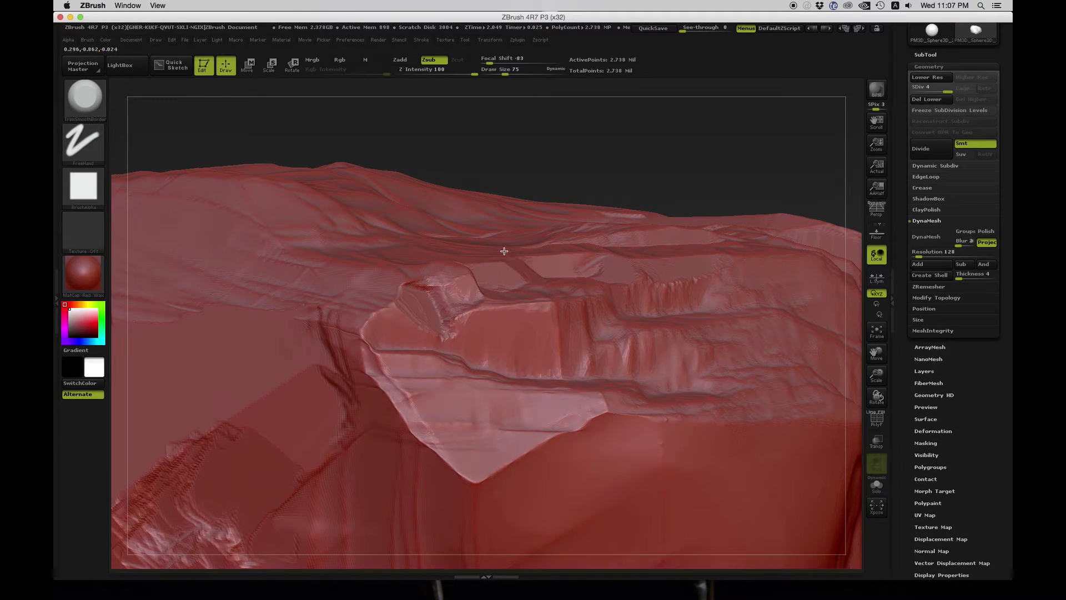
{"action": "key", "text": "s"}
{"action": "left_click_drag", "start_coordinate": [471, 294], "coordinate": [458, 294]}
{"action": "type", "text": "s26"}
{"action": "key", "text": "Return"}
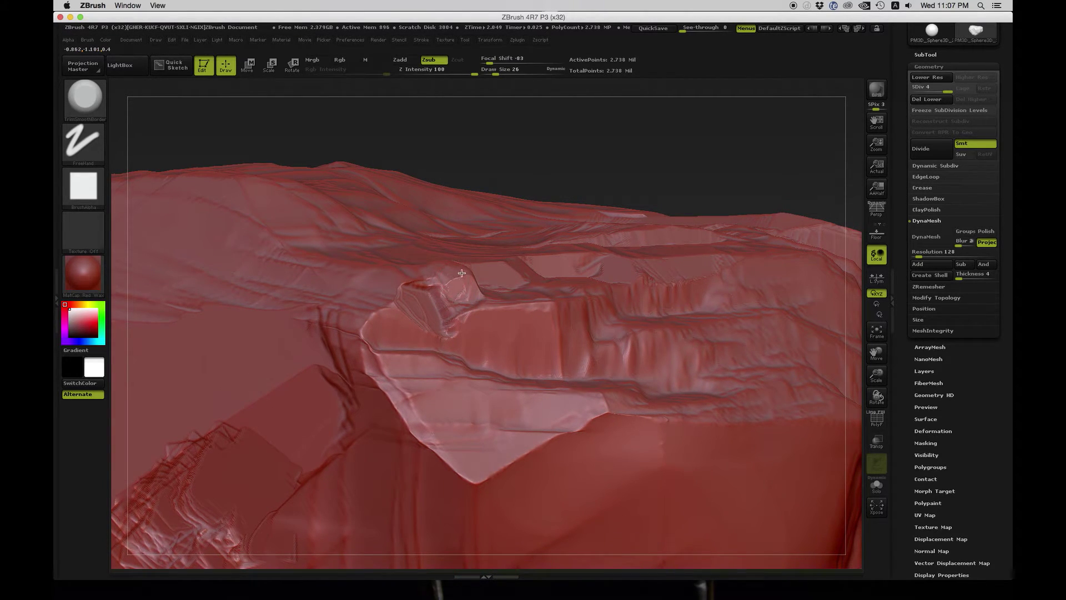
{"action": "left_click_drag", "start_coordinate": [565, 177], "coordinate": [454, 310]}
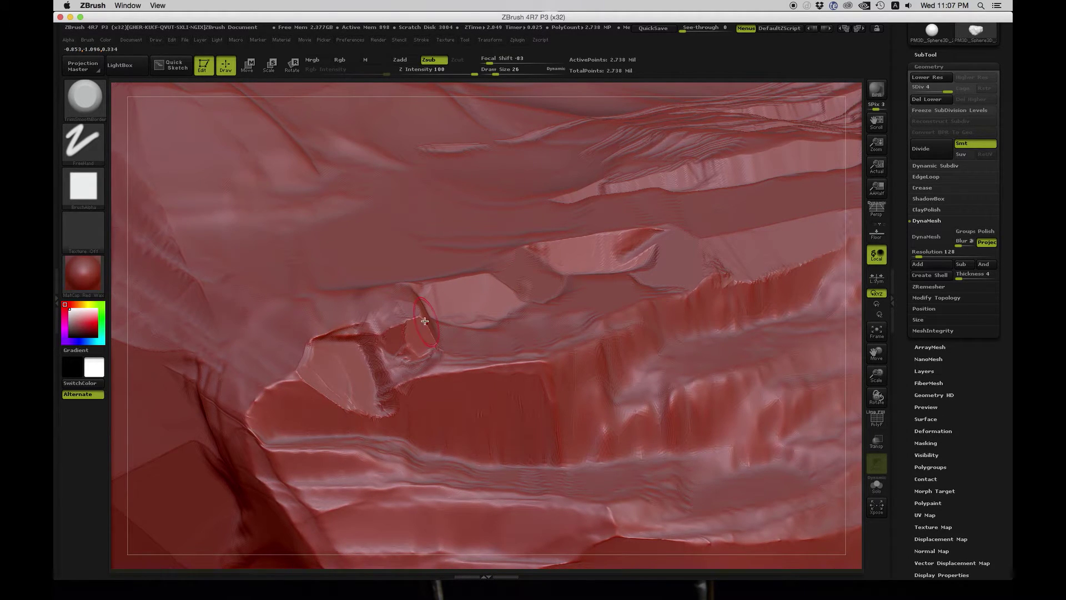
{"action": "right_click_drag", "start_coordinate": [450, 298], "coordinate": [349, 269], "text": "ctrl"}
- Set the draw size to 86 and carve a rough chipped hollow into the slope on the rock's opposite side
{"action": "left_click_drag", "start_coordinate": [218, 200], "coordinate": [230, 171], "text": "alt"}
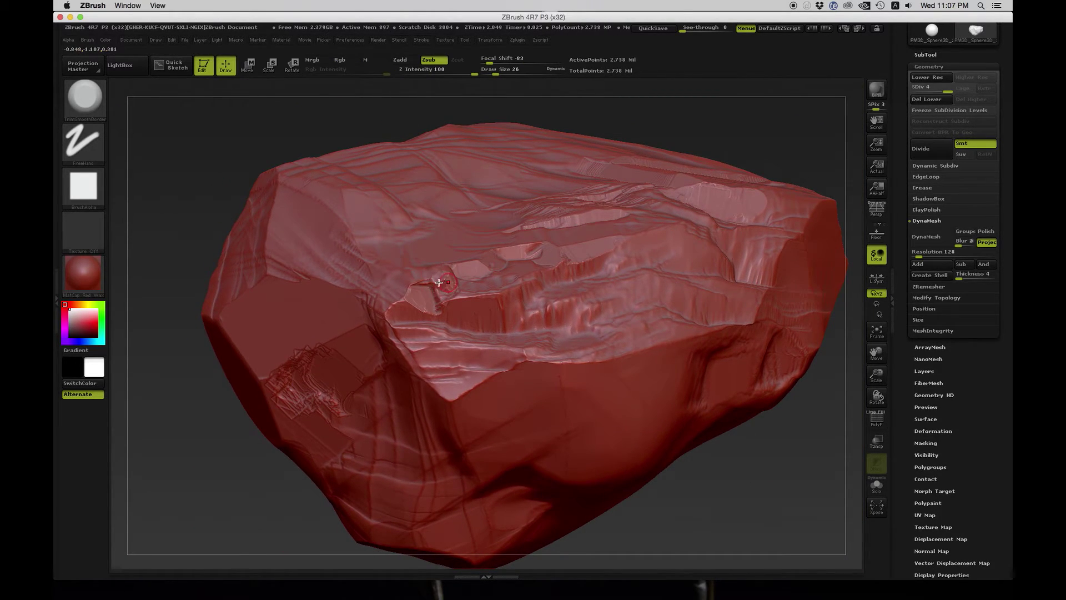
{"action": "left_click_drag", "start_coordinate": [225, 448], "coordinate": [229, 363], "text": "alt"}
{"action": "left_click_drag", "start_coordinate": [230, 405], "coordinate": [231, 381]}
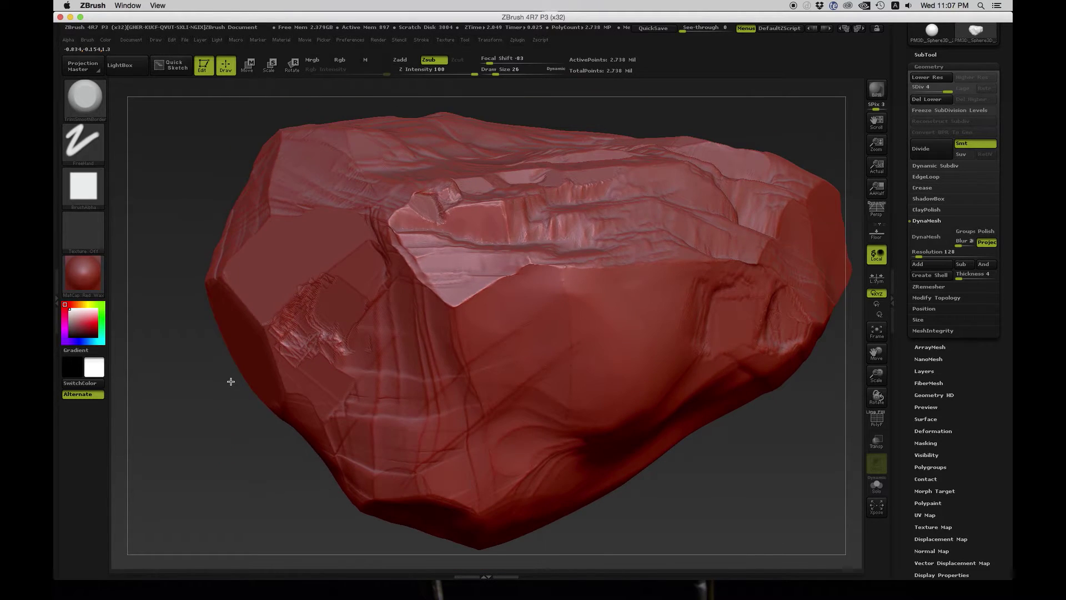
{"action": "right_click_drag", "start_coordinate": [196, 382], "coordinate": [178, 383], "text": "ctrl"}
{"action": "left_click_drag", "start_coordinate": [301, 395], "coordinate": [323, 386]}
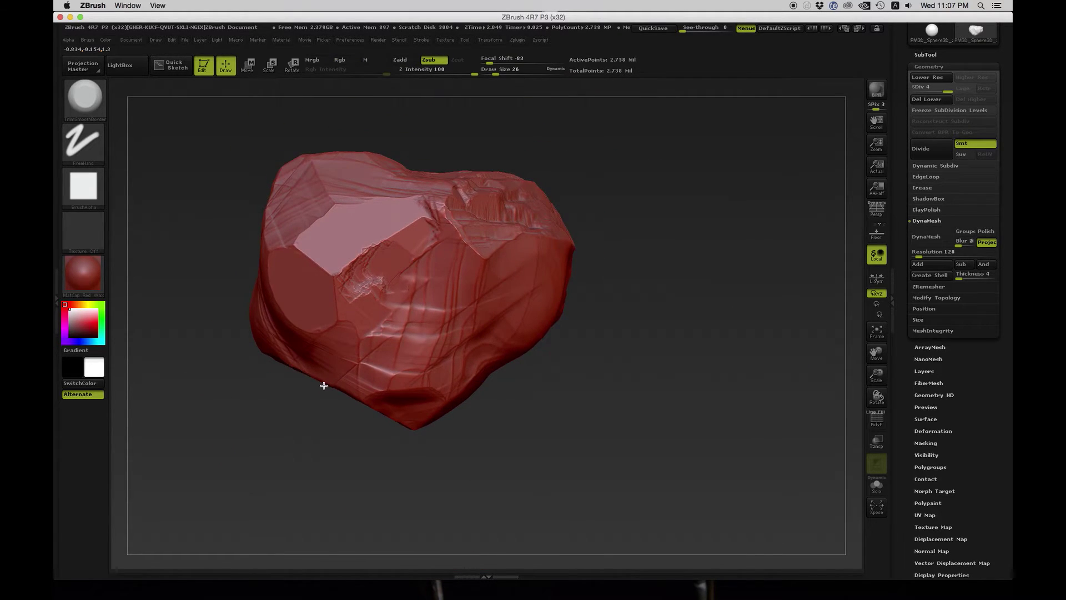
{"action": "mouse_move", "coordinate": [427, 432]}
{"action": "left_mouse_down"}
{"action": "mouse_move", "coordinate": [468, 438]}
{"action": "mouse_move", "coordinate": [459, 423]}
{"action": "mouse_move", "coordinate": [515, 421]}
{"action": "mouse_move", "coordinate": [591, 439]}
{"action": "mouse_move", "coordinate": [671, 364]}
{"action": "mouse_move", "coordinate": [664, 383]}
{"action": "mouse_move", "coordinate": [690, 389]}
{"action": "mouse_move", "coordinate": [752, 378]}
{"action": "mouse_move", "coordinate": [764, 412]}
{"action": "mouse_move", "coordinate": [751, 402]}
{"action": "left_mouse_up"}
{"action": "key", "text": "s"}
{"action": "key", "text": "f"}
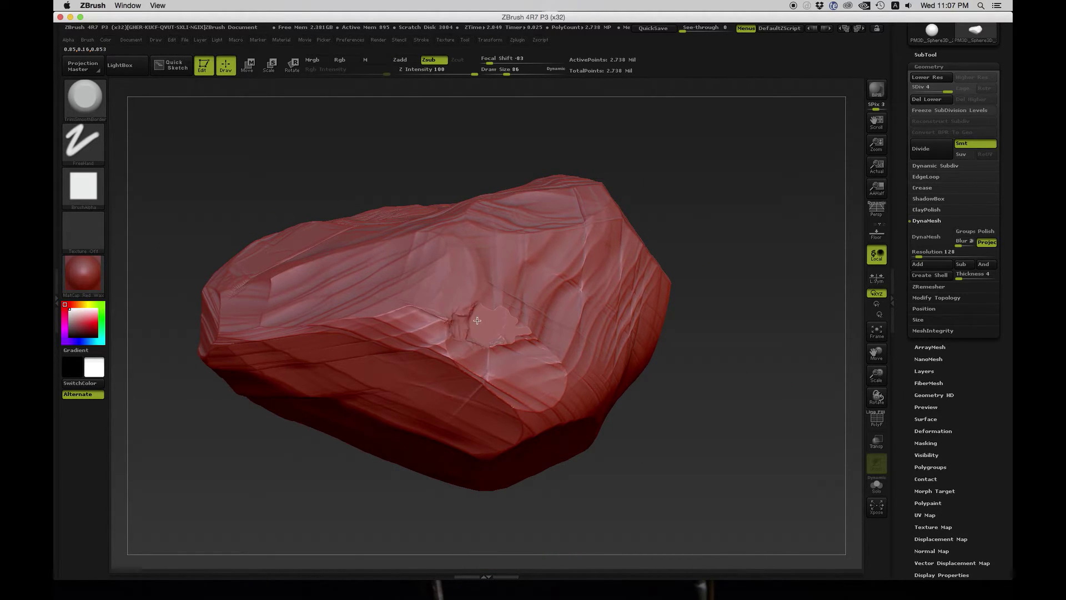
{"action": "mouse_move", "coordinate": [495, 341]}
{"action": "left_mouse_down"}
{"action": "mouse_move", "coordinate": [450, 313]}
{"action": "mouse_move", "coordinate": [433, 316]}
{"action": "mouse_move", "coordinate": [499, 336]}
{"action": "mouse_move", "coordinate": [445, 310]}
{"action": "left_mouse_up"}
{"action": "left_click_drag", "start_coordinate": [521, 338], "coordinate": [474, 300]}
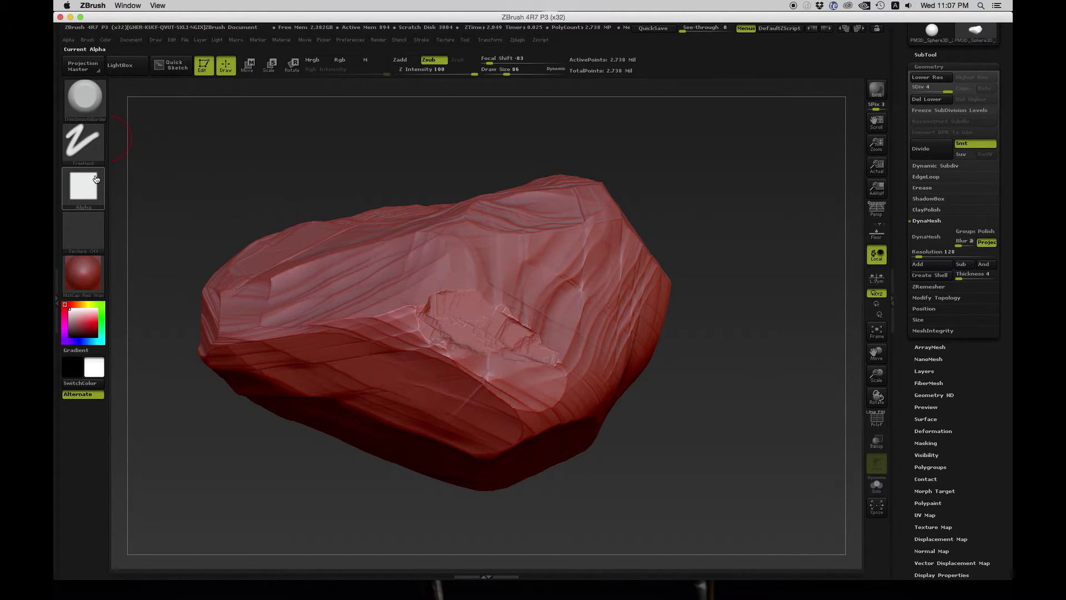
- Turn off the brush alpha and trim the chipped hollow into smooth, curved ledges
{"action": "left_click", "coordinate": [83, 187]}
{"action": "left_click", "coordinate": [131, 196]}
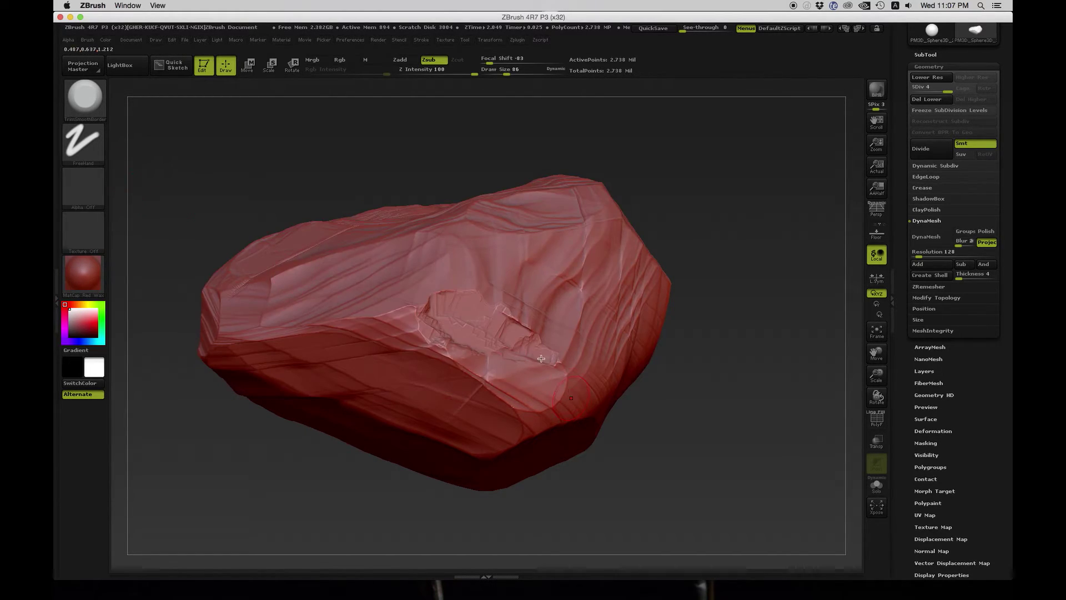
{"action": "left_click_drag", "start_coordinate": [459, 313], "coordinate": [538, 351]}
{"action": "mouse_move", "coordinate": [431, 317]}
{"action": "left_mouse_down"}
{"action": "mouse_move", "coordinate": [432, 332]}
{"action": "mouse_move", "coordinate": [449, 336]}
{"action": "mouse_move", "coordinate": [405, 321]}
{"action": "left_mouse_up"}
{"action": "mouse_move", "coordinate": [467, 380]}
{"action": "left_mouse_down"}
{"action": "mouse_move", "coordinate": [533, 373]}
{"action": "mouse_move", "coordinate": [472, 311]}
{"action": "mouse_move", "coordinate": [402, 313]}
{"action": "left_mouse_up"}
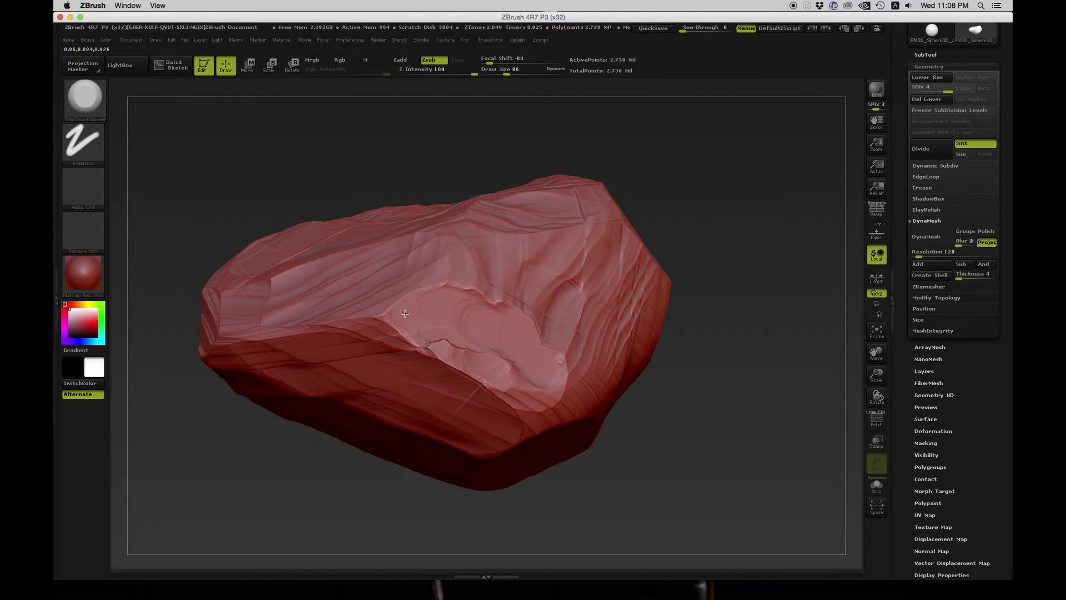
{"action": "mouse_move", "coordinate": [461, 340]}
{"action": "left_mouse_down"}
{"action": "mouse_move", "coordinate": [461, 367]}
{"action": "mouse_move", "coordinate": [445, 361]}
{"action": "mouse_move", "coordinate": [458, 303]}
{"action": "mouse_move", "coordinate": [487, 312]}
{"action": "mouse_move", "coordinate": [519, 388]}
{"action": "mouse_move", "coordinate": [415, 342]}
{"action": "left_mouse_up"}
- Cut smooth facets and curved ledges into the slope above the trimmed hollow at draw size 86
{"action": "left_click_drag", "start_coordinate": [759, 398], "coordinate": [543, 321]}
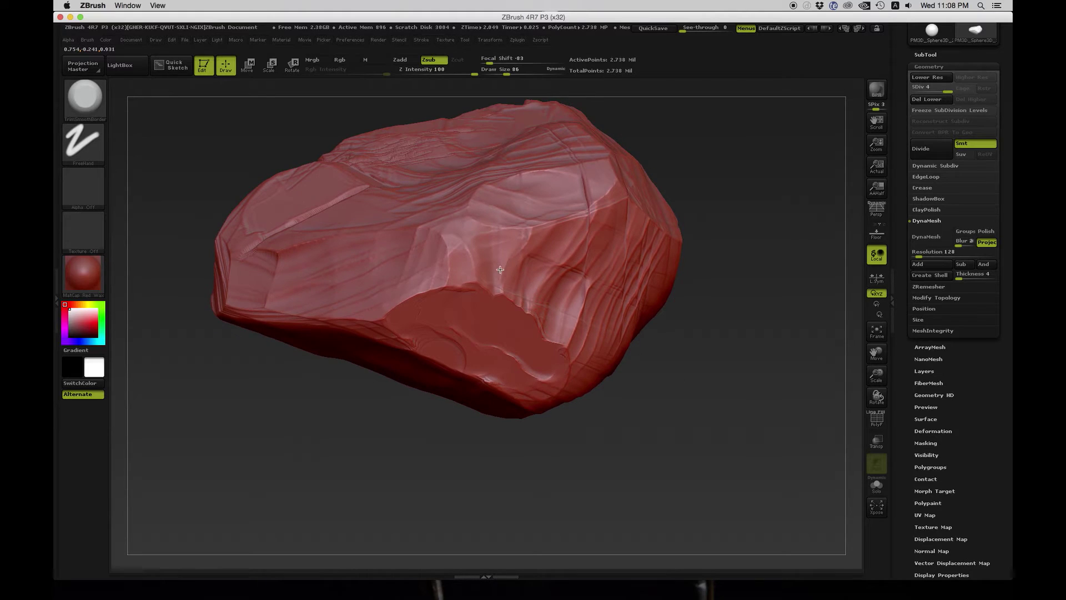
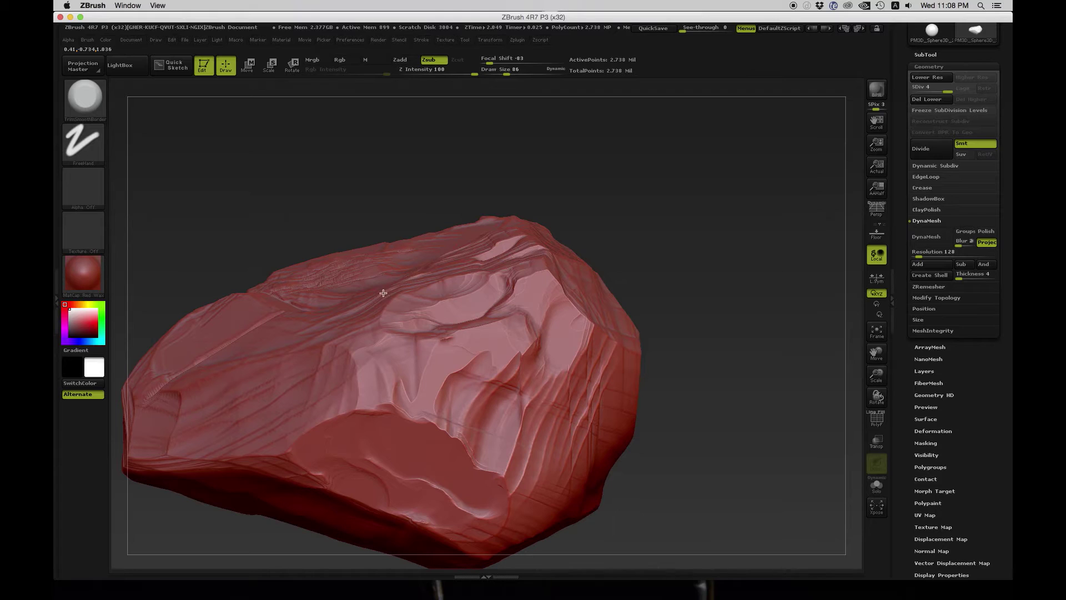
{"action": "left_click_drag", "start_coordinate": [301, 349], "coordinate": [274, 396]}
{"action": "mouse_move", "coordinate": [333, 345]}
{"action": "left_mouse_down"}
{"action": "mouse_move", "coordinate": [311, 376]}
{"action": "mouse_move", "coordinate": [328, 390]}
{"action": "mouse_move", "coordinate": [378, 342]}
{"action": "mouse_move", "coordinate": [373, 373]}
{"action": "mouse_move", "coordinate": [402, 361]}
{"action": "mouse_move", "coordinate": [355, 405]}
{"action": "left_mouse_up"}
{"action": "mouse_move", "coordinate": [451, 368]}
{"action": "left_mouse_down"}
{"action": "mouse_move", "coordinate": [389, 402]}
{"action": "mouse_move", "coordinate": [430, 356]}
{"action": "left_mouse_up"}
- Set the draw size to 140 and flatten the cracked oval facet at the rock's other end
{"action": "mouse_move", "coordinate": [778, 271]}
{"action": "left_mouse_down"}
{"action": "mouse_move", "coordinate": [771, 312]}
{"action": "mouse_move", "coordinate": [789, 317]}
{"action": "mouse_move", "coordinate": [707, 341]}
{"action": "mouse_move", "coordinate": [680, 269]}
{"action": "mouse_move", "coordinate": [682, 312]}
{"action": "mouse_move", "coordinate": [698, 259]}
{"action": "mouse_move", "coordinate": [656, 254]}
{"action": "left_mouse_up"}
{"action": "right_click_drag", "start_coordinate": [657, 254], "coordinate": [656, 278], "text": "ctrl"}
{"action": "key", "text": "s"}
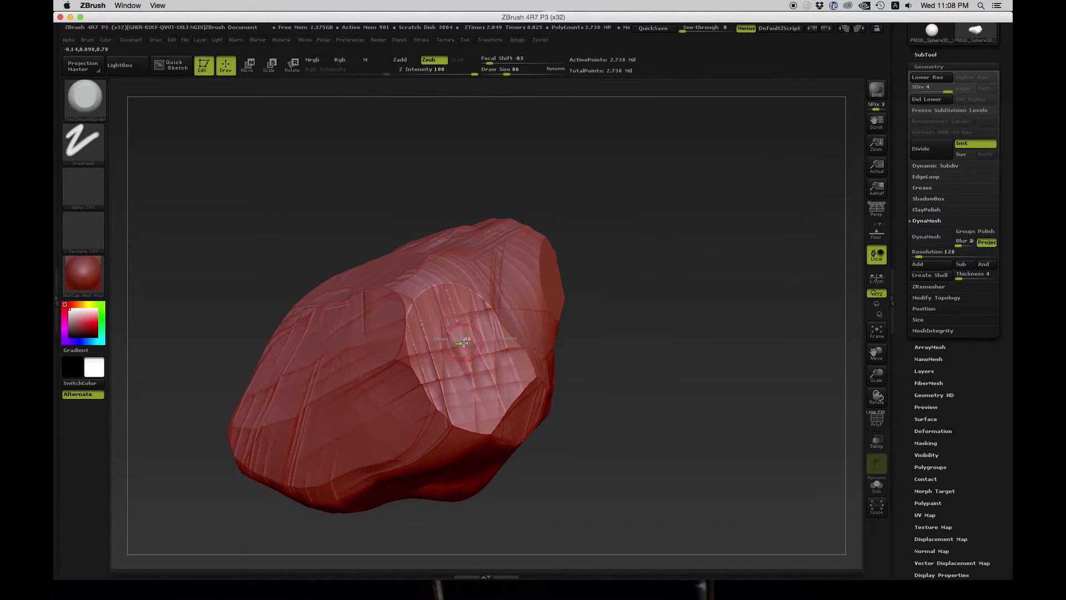
{"action": "mouse_move", "coordinate": [461, 344]}
{"action": "left_mouse_down"}
{"action": "mouse_move", "coordinate": [439, 308]}
{"action": "mouse_move", "coordinate": [485, 325]}
{"action": "mouse_move", "coordinate": [469, 355]}
{"action": "mouse_move", "coordinate": [505, 366]}
{"action": "mouse_move", "coordinate": [461, 283]}
{"action": "mouse_move", "coordinate": [428, 333]}
{"action": "mouse_move", "coordinate": [416, 288]}
{"action": "mouse_move", "coordinate": [487, 385]}
{"action": "mouse_move", "coordinate": [434, 272]}
{"action": "left_mouse_up"}
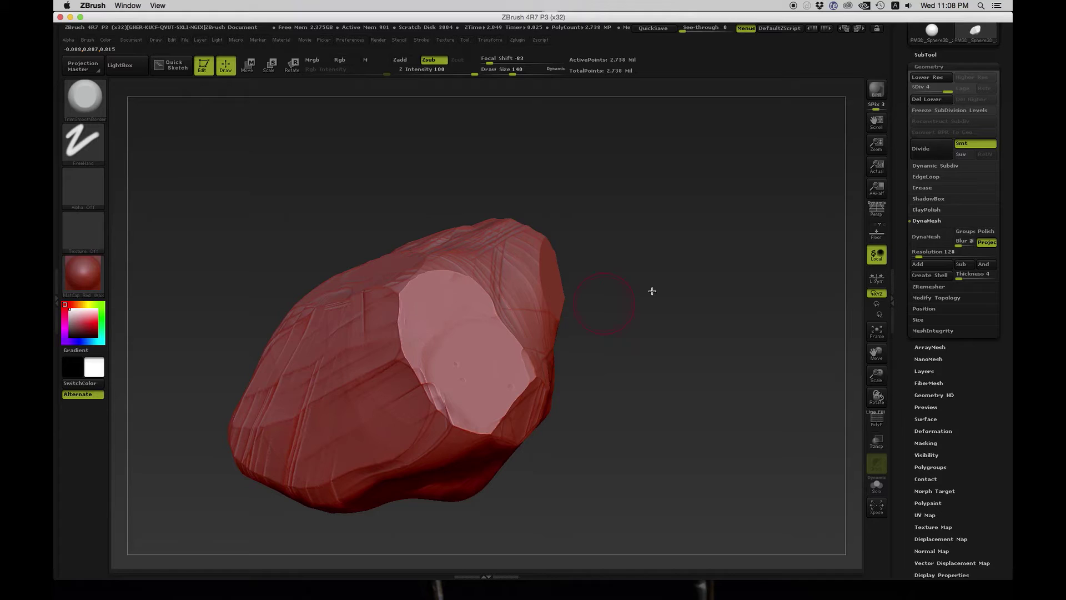
- Break up the rim of the flattened oval facet with short trimming strokes along its edges
{"action": "left_click_drag", "start_coordinate": [663, 283], "coordinate": [630, 315]}
{"action": "mouse_move", "coordinate": [505, 295]}
{"action": "left_mouse_down"}
{"action": "mouse_move", "coordinate": [480, 277]}
{"action": "mouse_move", "coordinate": [478, 340]}
{"action": "mouse_move", "coordinate": [505, 350]}
{"action": "left_mouse_up"}
{"action": "mouse_move", "coordinate": [458, 278]}
{"action": "left_mouse_down"}
{"action": "mouse_move", "coordinate": [486, 375]}
{"action": "mouse_move", "coordinate": [500, 347]}
{"action": "left_mouse_up"}
{"action": "left_click_drag", "start_coordinate": [469, 300], "coordinate": [521, 387]}
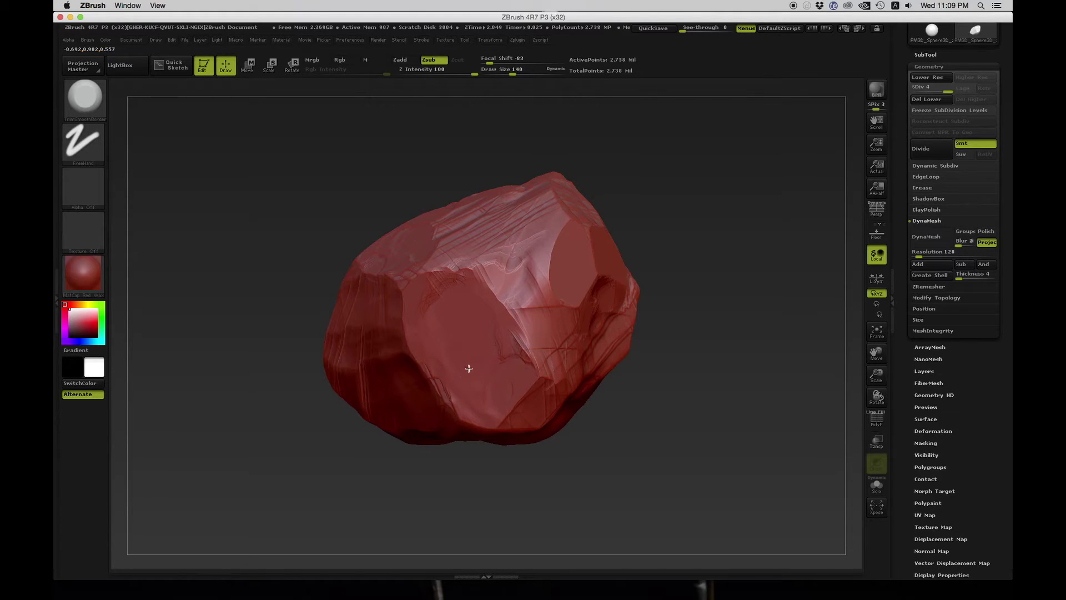
- Trim broad, smooth cuts into the craggy face beside the flattened oval facet
{"action": "mouse_move", "coordinate": [546, 299]}
{"action": "left_mouse_down"}
{"action": "mouse_move", "coordinate": [552, 307]}
{"action": "mouse_move", "coordinate": [571, 283]}
{"action": "mouse_move", "coordinate": [523, 297]}
{"action": "mouse_move", "coordinate": [583, 253]}
{"action": "mouse_move", "coordinate": [589, 309]}
{"action": "mouse_move", "coordinate": [580, 245]}
{"action": "mouse_move", "coordinate": [601, 268]}
{"action": "left_mouse_up"}
{"action": "left_click_drag", "start_coordinate": [680, 286], "coordinate": [660, 306]}
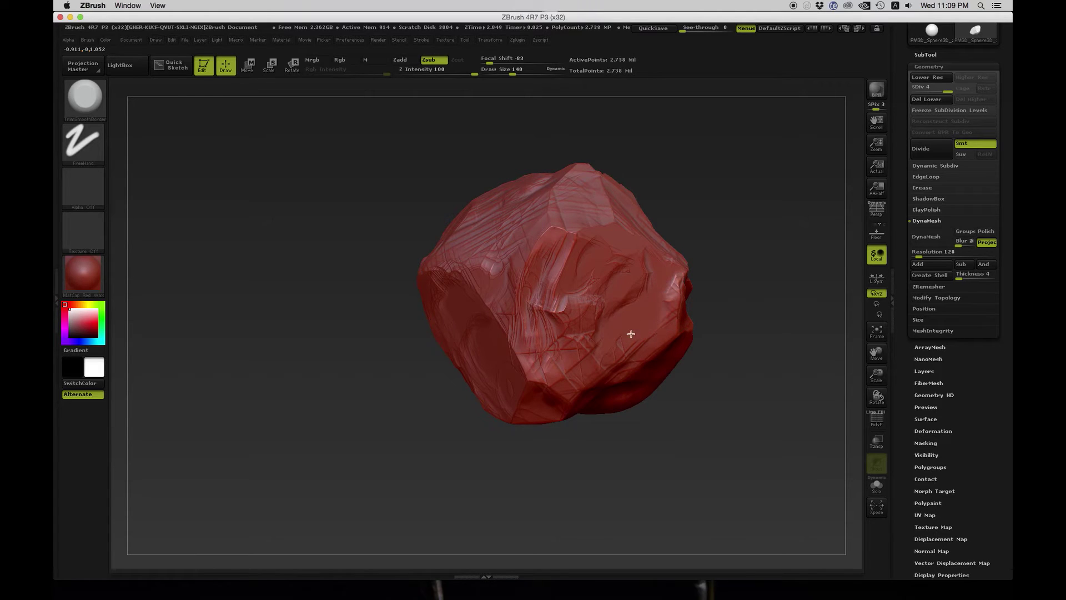
{"action": "mouse_move", "coordinate": [694, 355]}
{"action": "left_mouse_down"}
{"action": "mouse_move", "coordinate": [711, 401]}
{"action": "mouse_move", "coordinate": [766, 327]}
{"action": "left_mouse_up"}
- Carve soft, curved grooves across the smooth sloping face with the alpha-free brush at draw size 140
{"action": "mouse_move", "coordinate": [486, 308]}
{"action": "left_mouse_down"}
{"action": "mouse_move", "coordinate": [519, 251]}
{"action": "mouse_move", "coordinate": [547, 285]}
{"action": "mouse_move", "coordinate": [579, 281]}
{"action": "mouse_move", "coordinate": [600, 332]}
{"action": "mouse_move", "coordinate": [630, 286]}
{"action": "left_mouse_up"}
{"action": "mouse_move", "coordinate": [574, 260]}
{"action": "left_mouse_down"}
{"action": "mouse_move", "coordinate": [587, 251]}
{"action": "mouse_move", "coordinate": [576, 257]}
{"action": "left_mouse_up"}
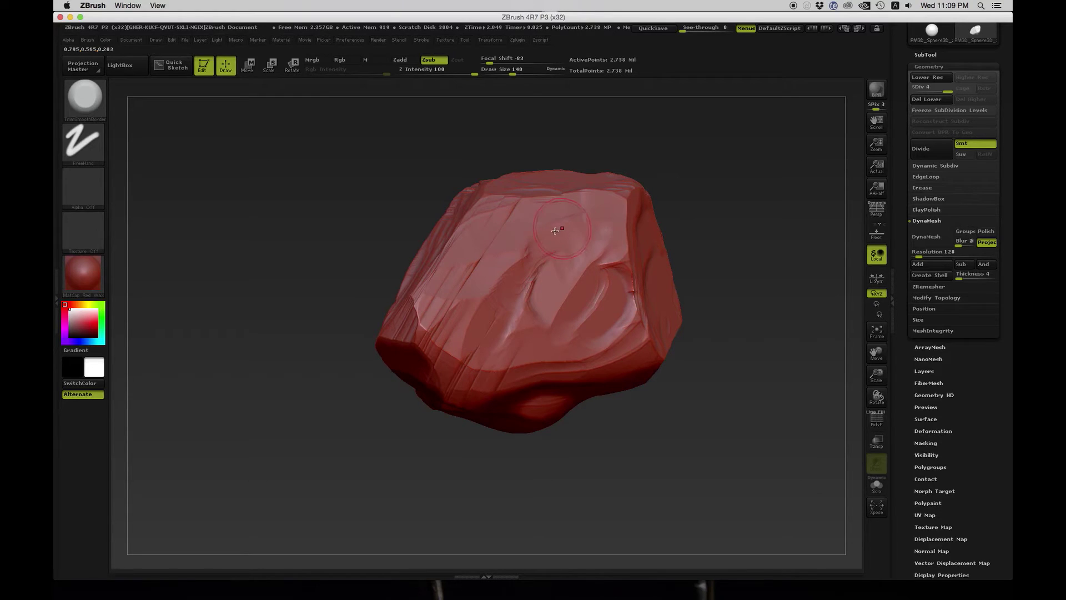
{"action": "left_click_drag", "start_coordinate": [747, 263], "coordinate": [744, 244]}
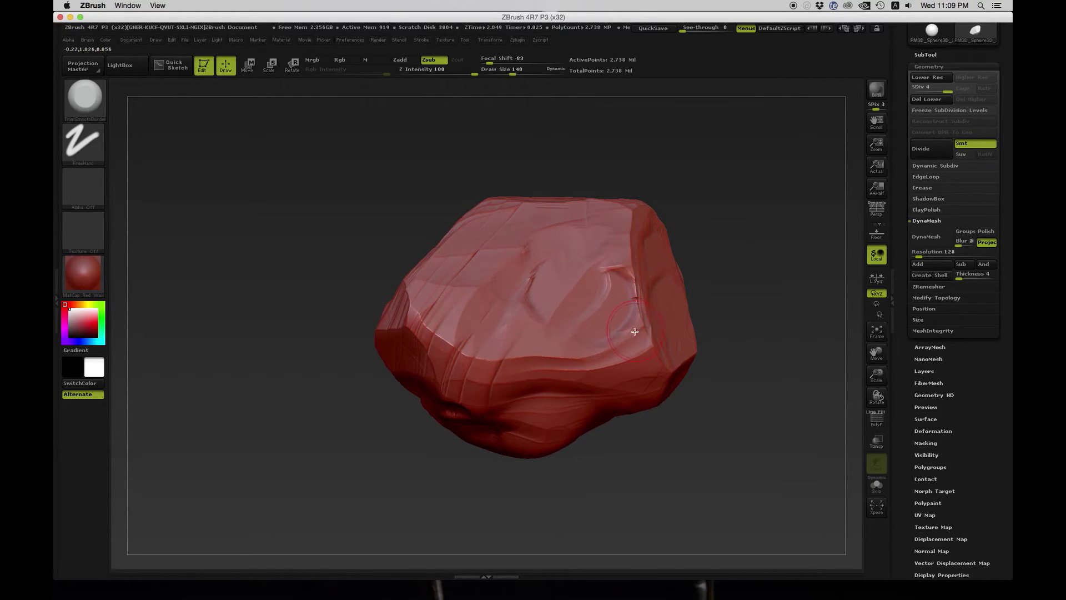
{"action": "mouse_move", "coordinate": [634, 332]}
{"action": "left_mouse_down"}
{"action": "mouse_move", "coordinate": [616, 312]}
{"action": "mouse_move", "coordinate": [590, 355]}
{"action": "mouse_move", "coordinate": [708, 341]}
{"action": "mouse_move", "coordinate": [742, 278]}
{"action": "mouse_move", "coordinate": [425, 262]}
{"action": "left_mouse_up"}
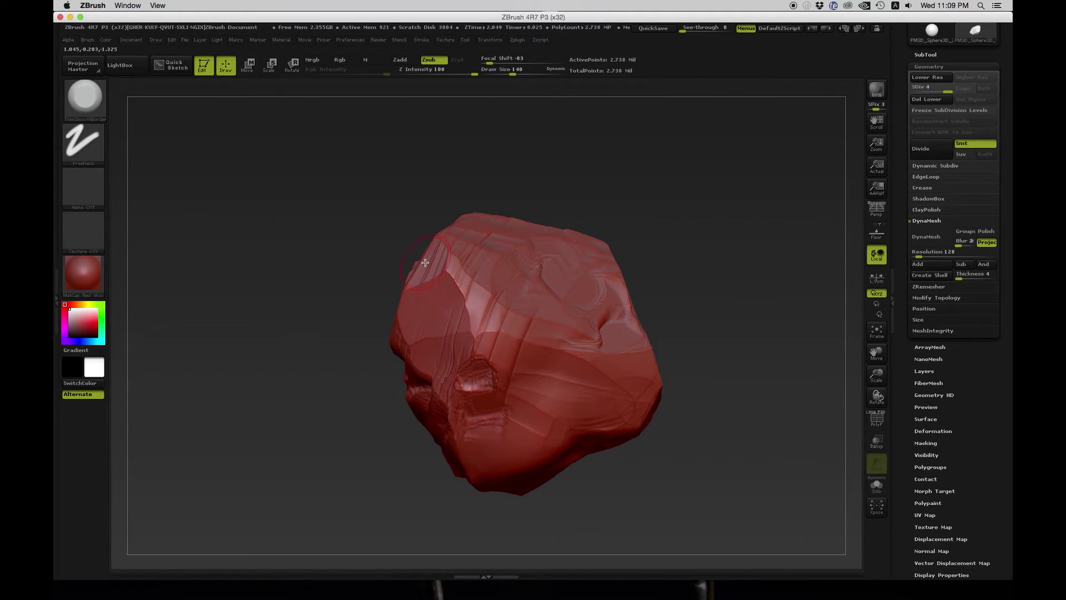
- Restore the brush's square alpha and carve rough, jagged chips over the curved grooves
{"action": "left_click", "coordinate": [65, 195]}
{"action": "left_click", "coordinate": [221, 195]}
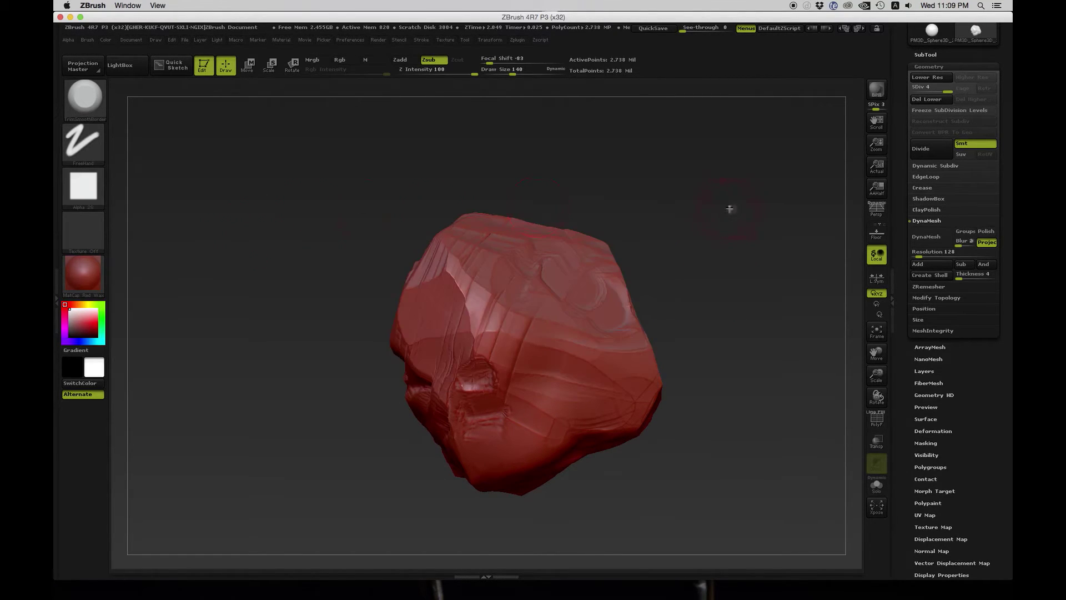
{"action": "mouse_move", "coordinate": [730, 209]}
{"action": "left_mouse_down"}
{"action": "mouse_move", "coordinate": [658, 311]}
{"action": "mouse_move", "coordinate": [594, 350]}
{"action": "mouse_move", "coordinate": [638, 311]}
{"action": "mouse_move", "coordinate": [642, 284]}
{"action": "mouse_move", "coordinate": [628, 264]}
{"action": "mouse_move", "coordinate": [605, 286]}
{"action": "mouse_move", "coordinate": [566, 363]}
{"action": "mouse_move", "coordinate": [578, 282]}
{"action": "mouse_move", "coordinate": [550, 330]}
{"action": "mouse_move", "coordinate": [567, 274]}
{"action": "left_mouse_up"}
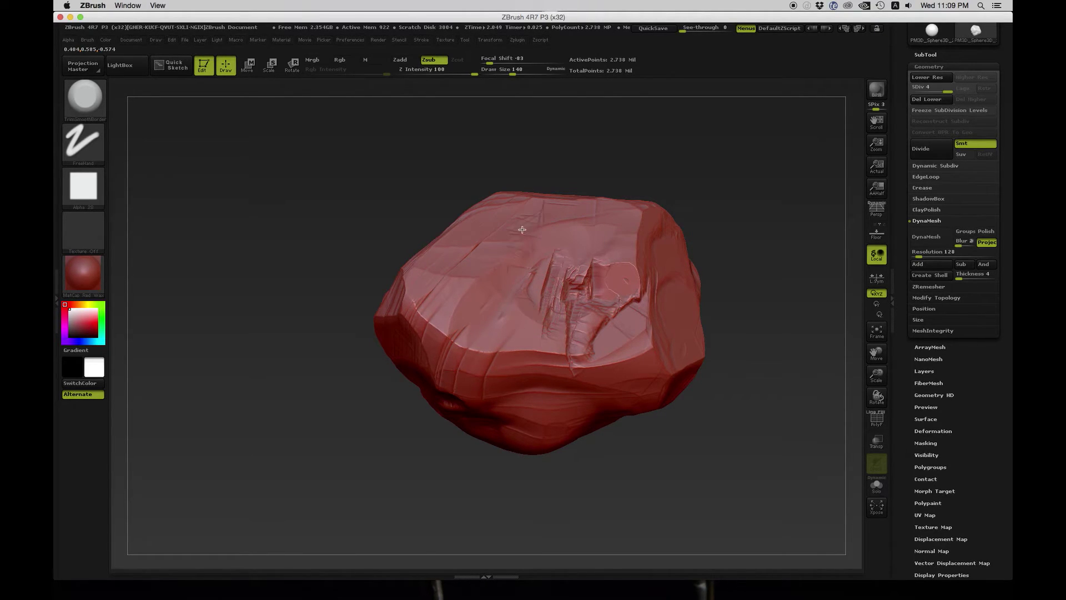
- Trim the sloping face beside the craggy gouge at draw size 140 and undo the last stroke
{"action": "left_click_drag", "start_coordinate": [509, 289], "coordinate": [492, 286]}
{"action": "left_click_drag", "start_coordinate": [778, 281], "coordinate": [631, 319]}
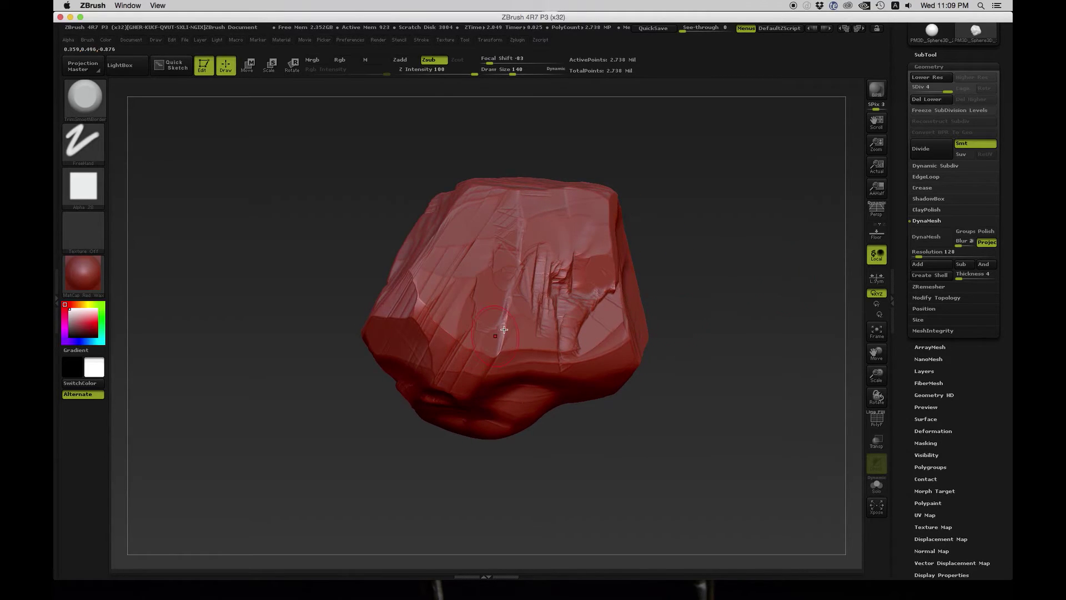
{"action": "left_click_drag", "start_coordinate": [504, 329], "coordinate": [528, 291]}
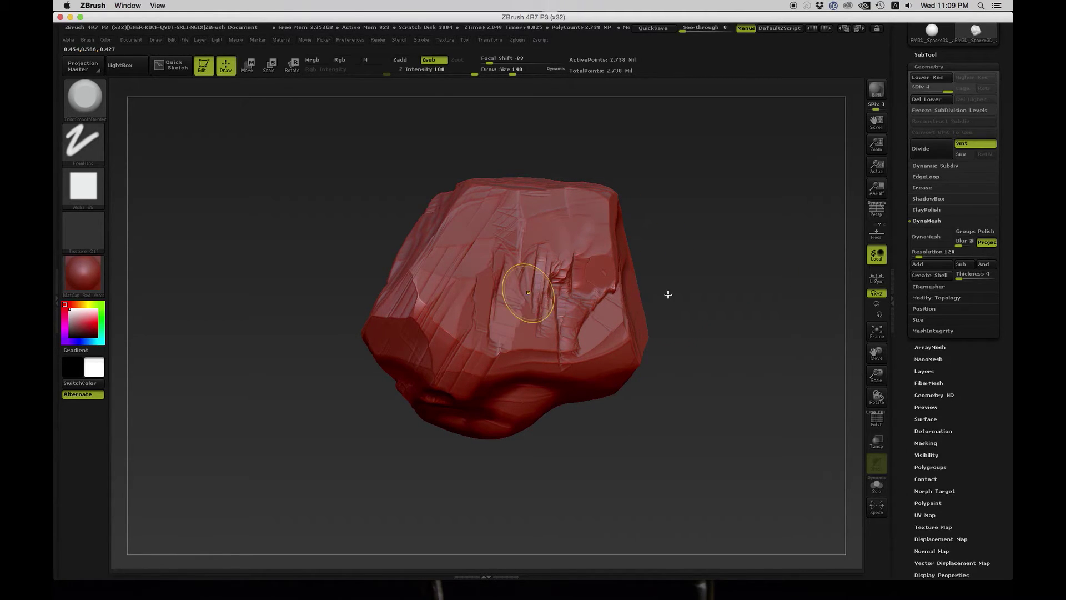
{"action": "key", "text": "ctrl+z"}
- Reduce the draw size to 113 and cut a long vertical groove along the ridge beside the craggy gouge
{"action": "right_click_drag", "start_coordinate": [668, 294], "coordinate": [752, 283], "text": "ctrl"}
{"action": "left_click_drag", "start_coordinate": [750, 283], "coordinate": [758, 286]}
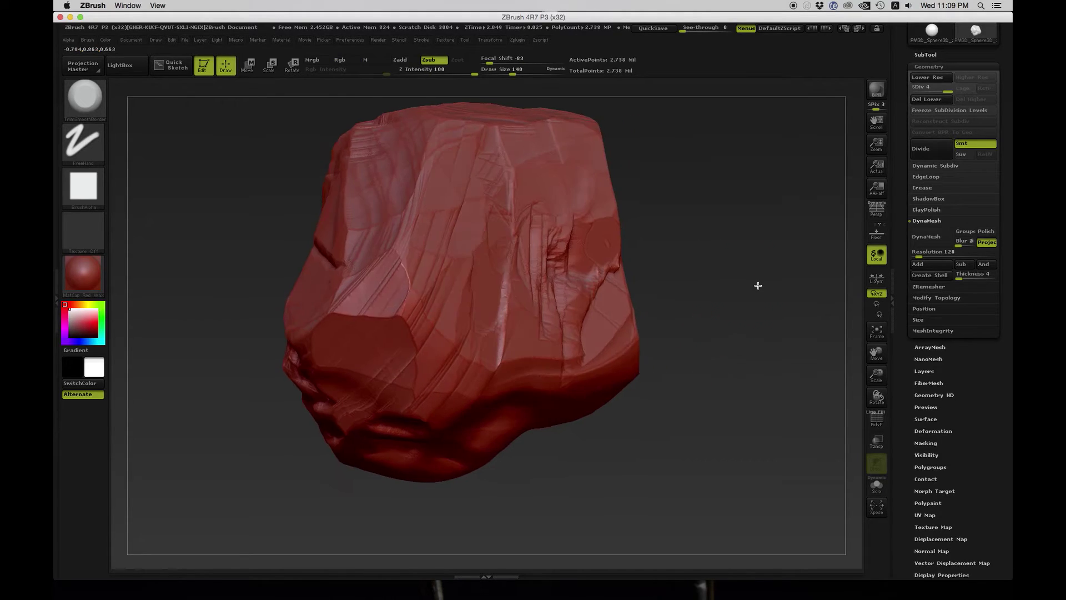
{"action": "key", "text": "bracketleft"}
{"action": "key", "text": "bracketleft"}
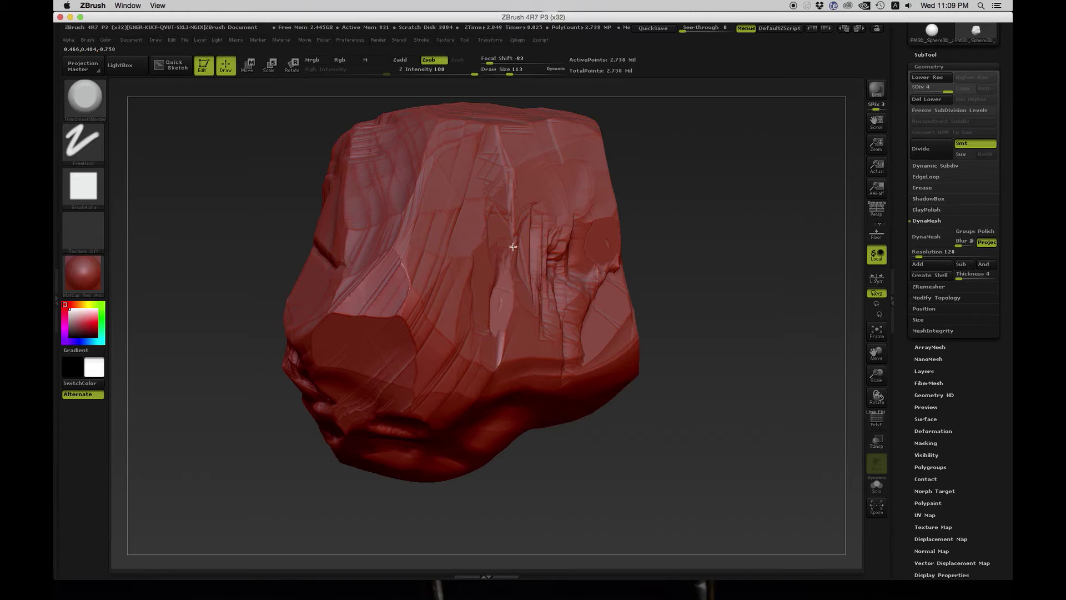
{"action": "left_click_drag", "start_coordinate": [513, 246], "coordinate": [519, 188]}
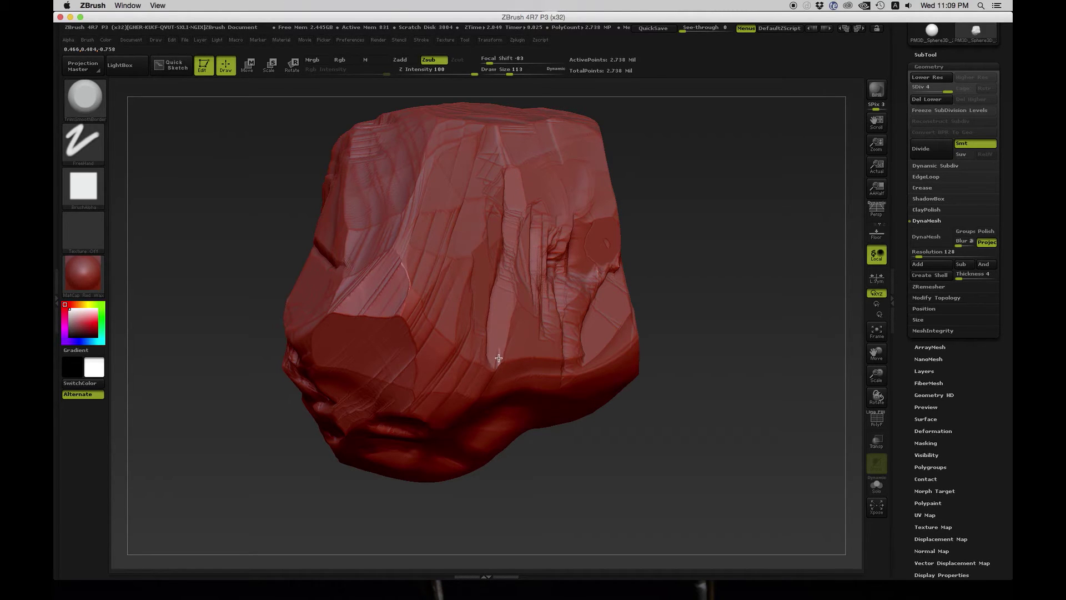
{"action": "left_click_drag", "start_coordinate": [498, 358], "coordinate": [492, 369]}
- Carve long, jagged channels down the slope parallel to the vertical groove, reaching the face's lower edge
{"action": "mouse_move", "coordinate": [702, 309]}
{"action": "left_mouse_down"}
{"action": "mouse_move", "coordinate": [742, 305]}
{"action": "mouse_move", "coordinate": [747, 292]}
{"action": "mouse_move", "coordinate": [667, 253]}
{"action": "left_mouse_up"}
{"action": "left_click_drag", "start_coordinate": [528, 217], "coordinate": [483, 369]}
{"action": "left_click_drag", "start_coordinate": [480, 315], "coordinate": [463, 349]}
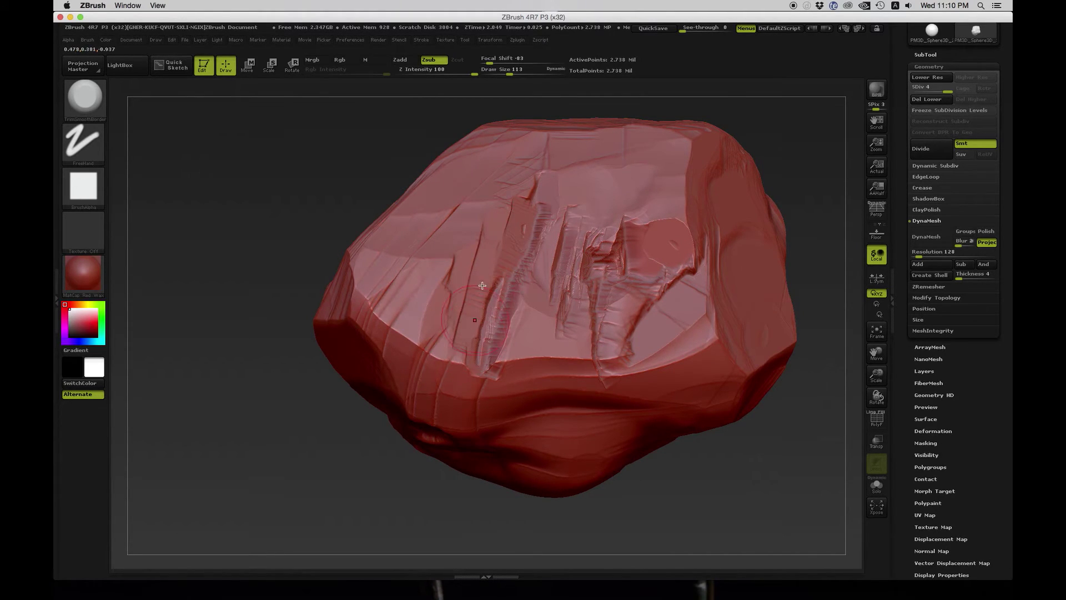
{"action": "left_click_drag", "start_coordinate": [481, 251], "coordinate": [454, 340]}
{"action": "left_click_drag", "start_coordinate": [486, 262], "coordinate": [463, 362]}
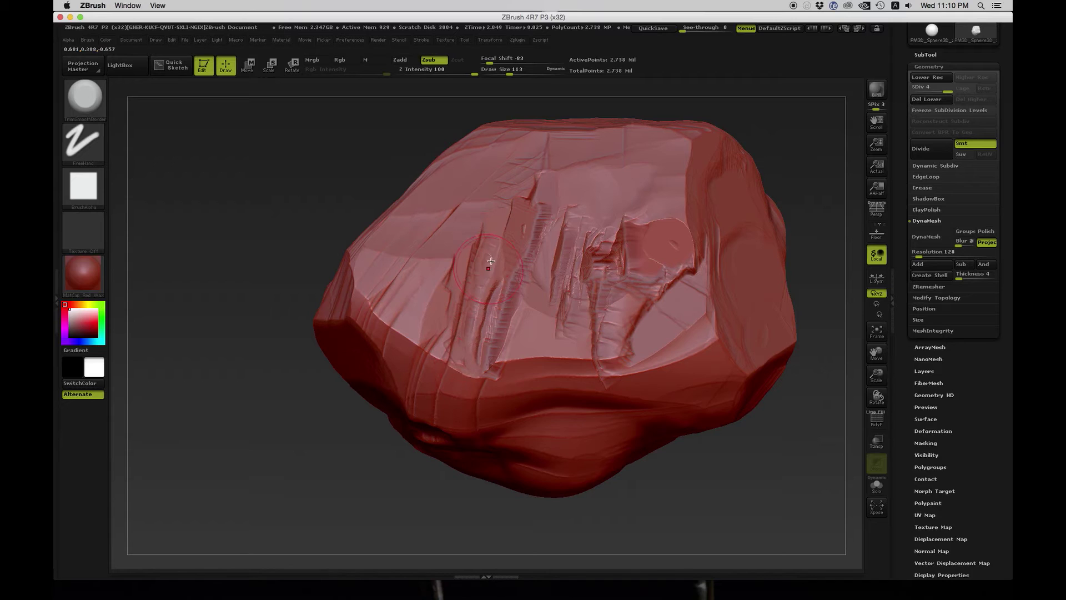
- Trim a broad flat facet across the smooth side face at draw size 232
{"action": "right_click_drag", "start_coordinate": [346, 427], "coordinate": [247, 434], "text": "ctrl"}
{"action": "left_click_drag", "start_coordinate": [611, 407], "coordinate": [607, 444]}
{"action": "mouse_move", "coordinate": [673, 378]}
{"action": "left_mouse_down"}
{"action": "mouse_move", "coordinate": [704, 252]}
{"action": "mouse_move", "coordinate": [726, 291]}
{"action": "mouse_move", "coordinate": [712, 316]}
{"action": "mouse_move", "coordinate": [684, 307]}
{"action": "mouse_move", "coordinate": [695, 305]}
{"action": "left_mouse_up"}
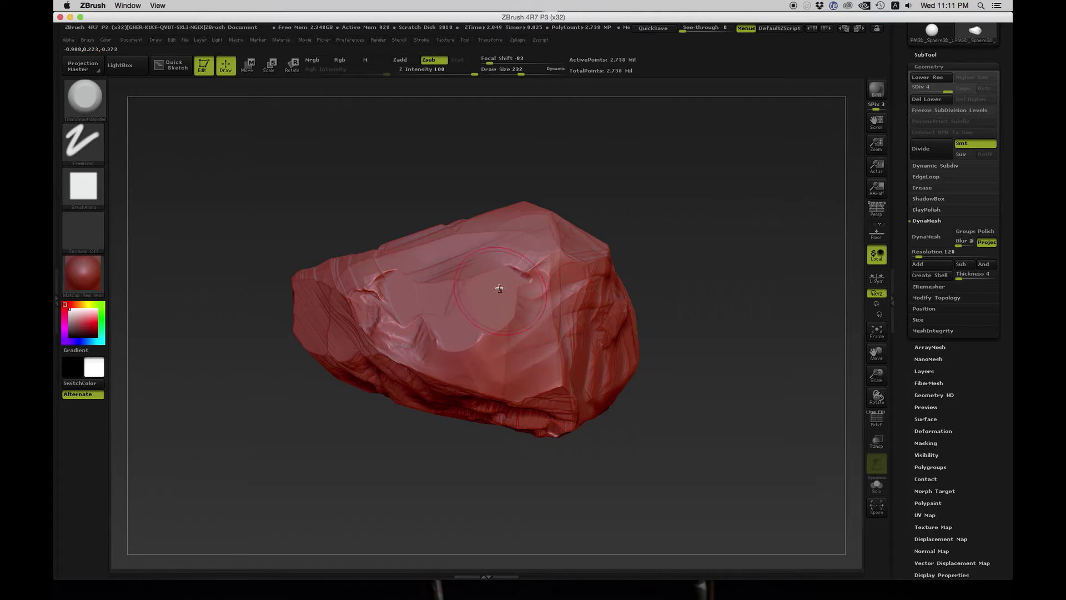
{"action": "mouse_move", "coordinate": [502, 291]}
{"action": "left_mouse_down"}
{"action": "mouse_move", "coordinate": [540, 245]}
{"action": "mouse_move", "coordinate": [544, 274]}
{"action": "left_mouse_up"}
- Set the draw size to 136 and chip small facets into the smooth face above the layered ledges
{"action": "key", "text": "s"}
{"action": "left_click_drag", "start_coordinate": [535, 331], "coordinate": [525, 331]}
{"action": "left_click_drag", "start_coordinate": [680, 358], "coordinate": [661, 311]}
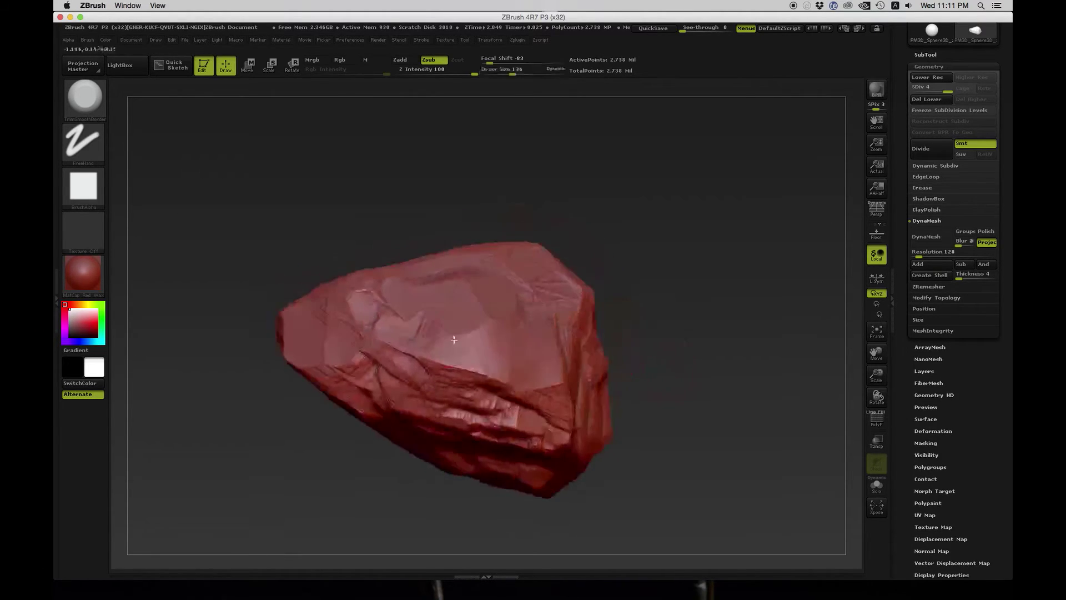
{"action": "left_click_drag", "start_coordinate": [486, 348], "coordinate": [489, 333]}
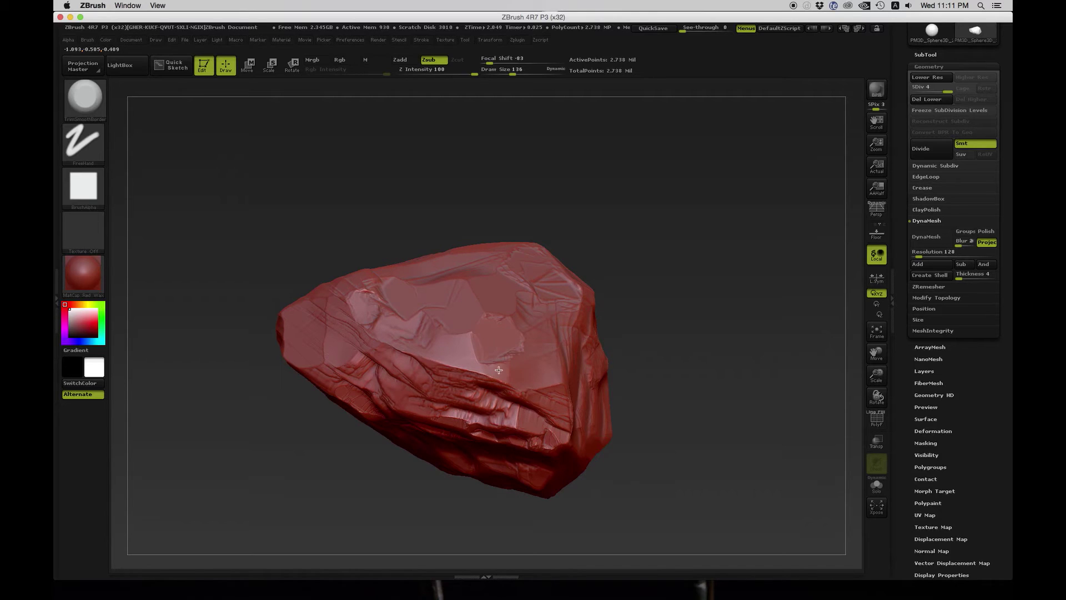
{"action": "left_click_drag", "start_coordinate": [498, 370], "coordinate": [488, 352]}
- Cut deeper chips and notches along the border between the smooth face and the layered ledges
{"action": "mouse_move", "coordinate": [653, 261]}
{"action": "left_mouse_down"}
{"action": "mouse_move", "coordinate": [644, 199]}
{"action": "mouse_move", "coordinate": [672, 198]}
{"action": "mouse_move", "coordinate": [635, 212]}
{"action": "mouse_move", "coordinate": [664, 214]}
{"action": "mouse_move", "coordinate": [659, 178]}
{"action": "mouse_move", "coordinate": [690, 214]}
{"action": "mouse_move", "coordinate": [694, 199]}
{"action": "mouse_move", "coordinate": [683, 335]}
{"action": "mouse_move", "coordinate": [673, 338]}
{"action": "mouse_move", "coordinate": [681, 374]}
{"action": "mouse_move", "coordinate": [710, 296]}
{"action": "left_mouse_up"}
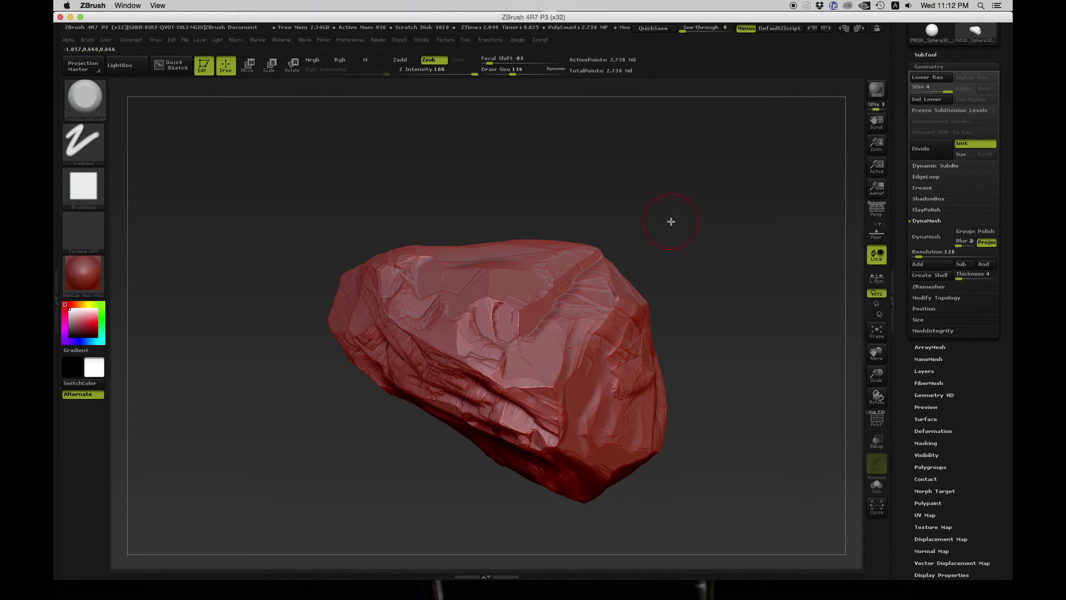
{"action": "mouse_move", "coordinate": [666, 231]}
{"action": "left_mouse_down"}
{"action": "mouse_move", "coordinate": [674, 278]}
{"action": "mouse_move", "coordinate": [685, 198]}
{"action": "mouse_move", "coordinate": [665, 189]}
{"action": "mouse_move", "coordinate": [674, 169]}
{"action": "mouse_move", "coordinate": [681, 257]}
{"action": "mouse_move", "coordinate": [692, 257]}
{"action": "mouse_move", "coordinate": [672, 294]}
{"action": "mouse_move", "coordinate": [664, 285]}
{"action": "mouse_move", "coordinate": [685, 257]}
{"action": "mouse_move", "coordinate": [685, 226]}
{"action": "left_mouse_up"}
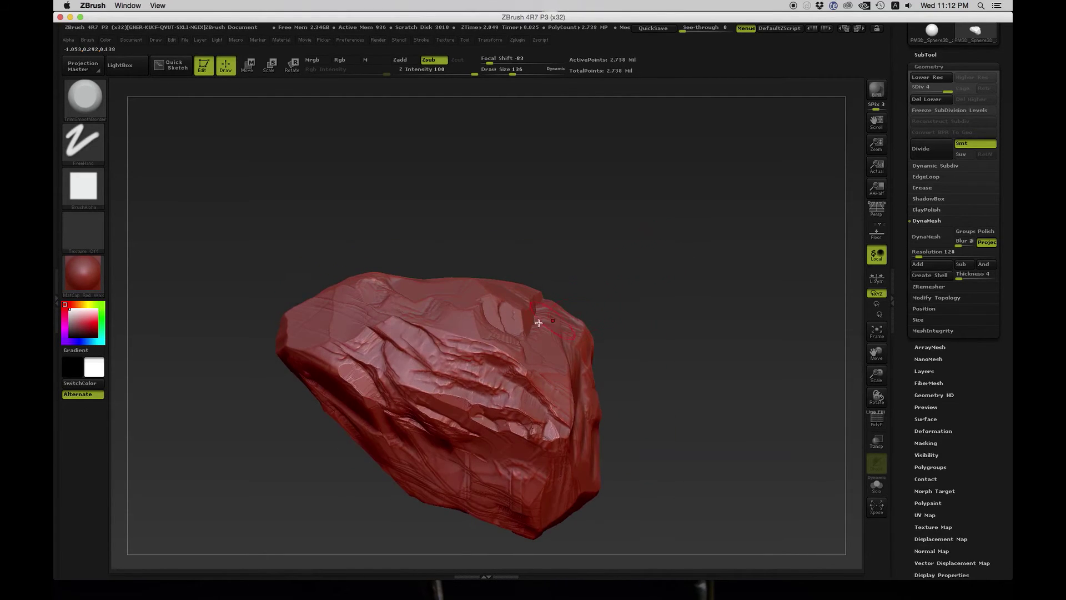
{"action": "left_click_drag", "start_coordinate": [704, 353], "coordinate": [700, 330]}
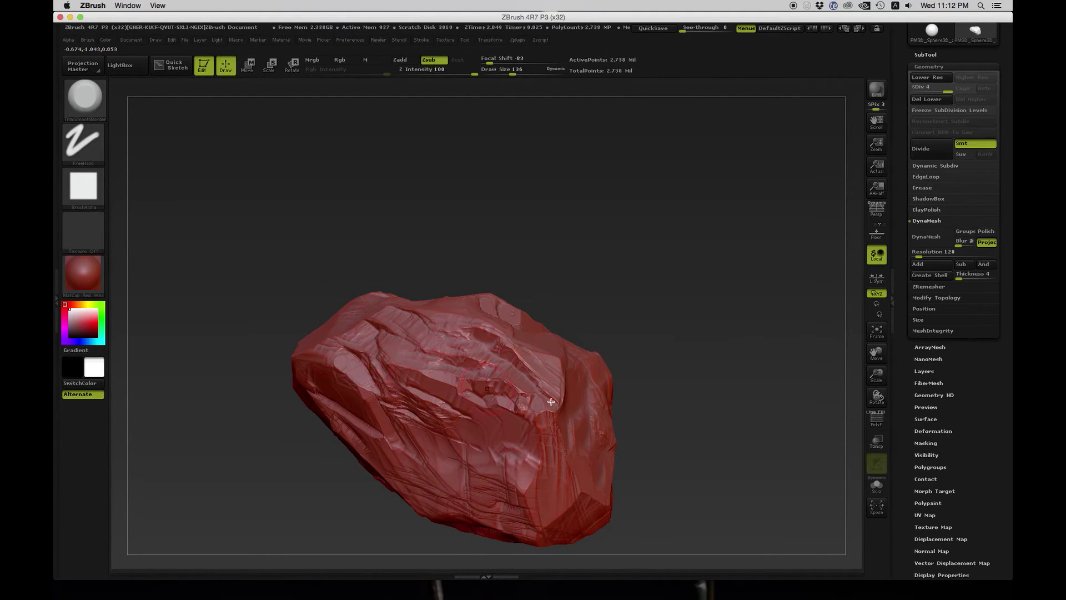
- Carve curved cracks and shallow ledges across the broad pale face and out to its far edge
{"action": "left_click_drag", "start_coordinate": [662, 345], "coordinate": [613, 319]}
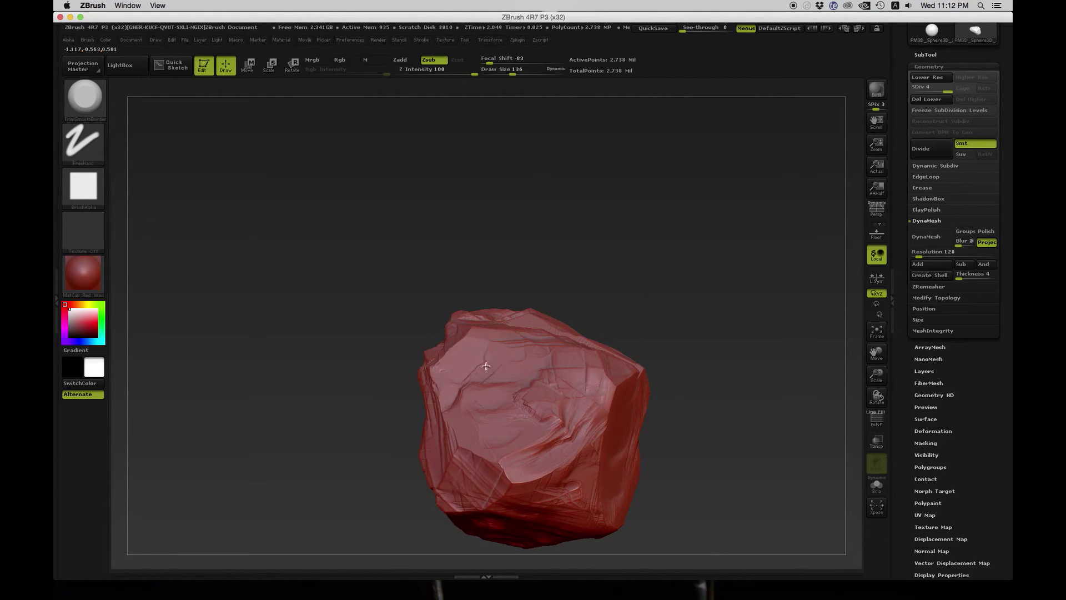
{"action": "mouse_move", "coordinate": [488, 393]}
{"action": "left_mouse_down"}
{"action": "mouse_move", "coordinate": [553, 422]}
{"action": "mouse_move", "coordinate": [555, 390]}
{"action": "left_mouse_up"}
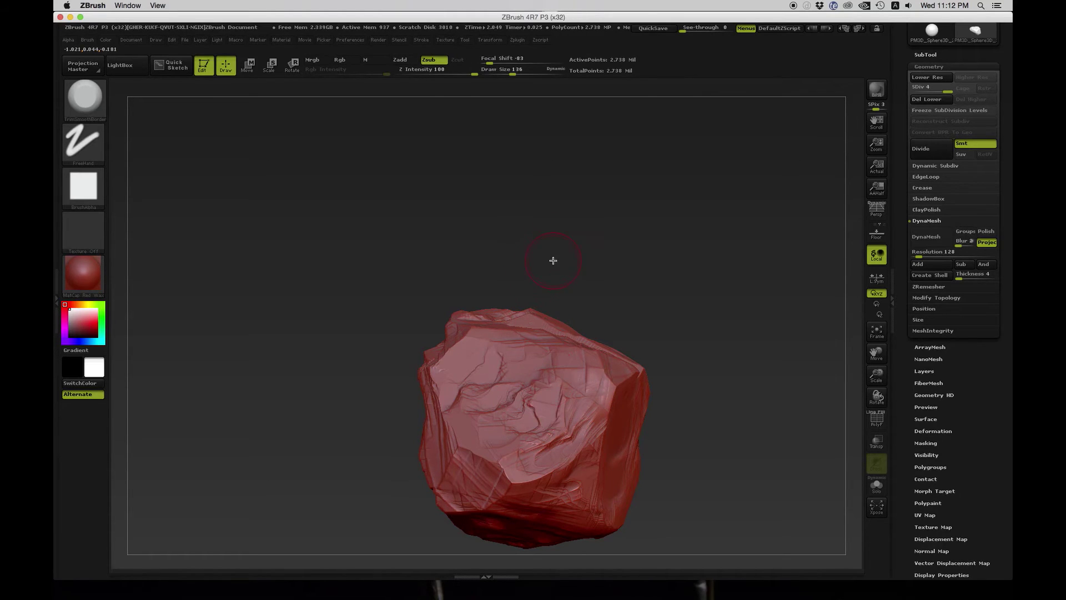
{"action": "right_click_drag", "start_coordinate": [578, 244], "coordinate": [510, 170], "text": "alt"}
{"action": "right_click_drag", "start_coordinate": [509, 170], "coordinate": [623, 181], "text": "ctrl"}
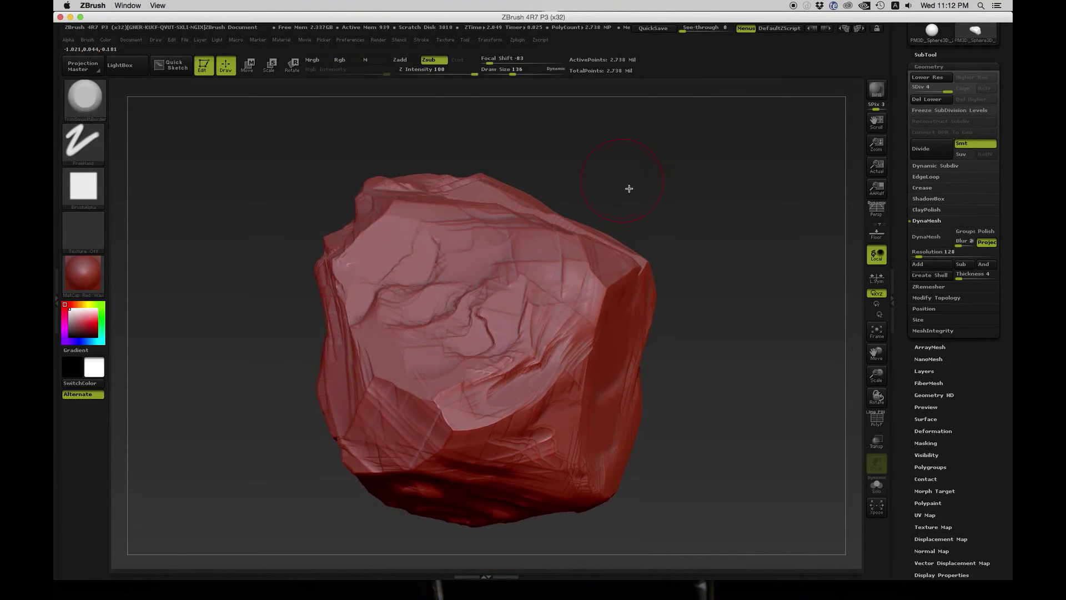
{"action": "left_click_drag", "start_coordinate": [629, 188], "coordinate": [635, 198]}
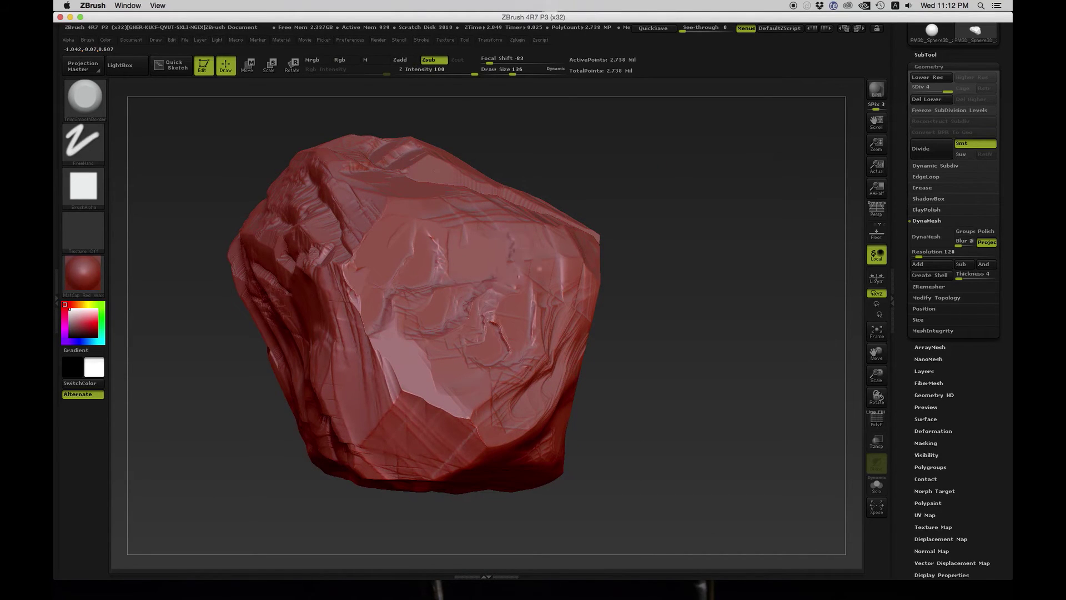
{"action": "mouse_move", "coordinate": [518, 276]}
{"action": "left_mouse_down"}
{"action": "mouse_move", "coordinate": [558, 261]}
{"action": "mouse_move", "coordinate": [566, 278]}
{"action": "mouse_move", "coordinate": [583, 253]}
{"action": "left_mouse_up"}
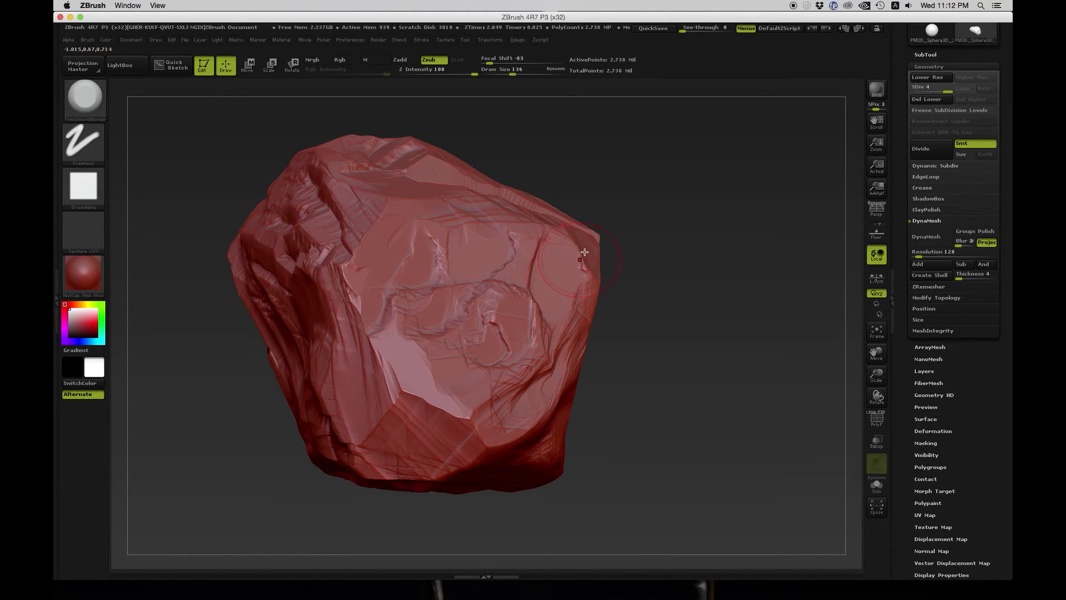
- Try to extend the thin ledge across the layered face at draw size 97, and undo the stroke
{"action": "right_click_drag", "start_coordinate": [650, 211], "coordinate": [591, 221], "text": "ctrl"}
{"action": "mouse_move", "coordinate": [590, 221]}
{"action": "left_mouse_down"}
{"action": "mouse_move", "coordinate": [611, 231]}
{"action": "mouse_move", "coordinate": [635, 172]}
{"action": "mouse_move", "coordinate": [609, 239]}
{"action": "mouse_move", "coordinate": [605, 211]}
{"action": "left_mouse_up"}
{"action": "mouse_move", "coordinate": [613, 187]}
{"action": "right_mouse_down", "text": "ctrl"}
{"action": "mouse_move", "coordinate": [605, 173]}
{"action": "mouse_move", "coordinate": [633, 210]}
{"action": "mouse_move", "coordinate": [616, 232]}
{"action": "right_mouse_up", "text": "ctrl"}
{"action": "right_click_drag", "start_coordinate": [694, 248], "coordinate": [685, 250], "text": "ctrl"}
{"action": "key", "text": "s"}
{"action": "left_click_drag", "start_coordinate": [685, 250], "coordinate": [679, 250]}
{"action": "right_click_drag", "start_coordinate": [679, 250], "coordinate": [723, 252], "text": "ctrl"}
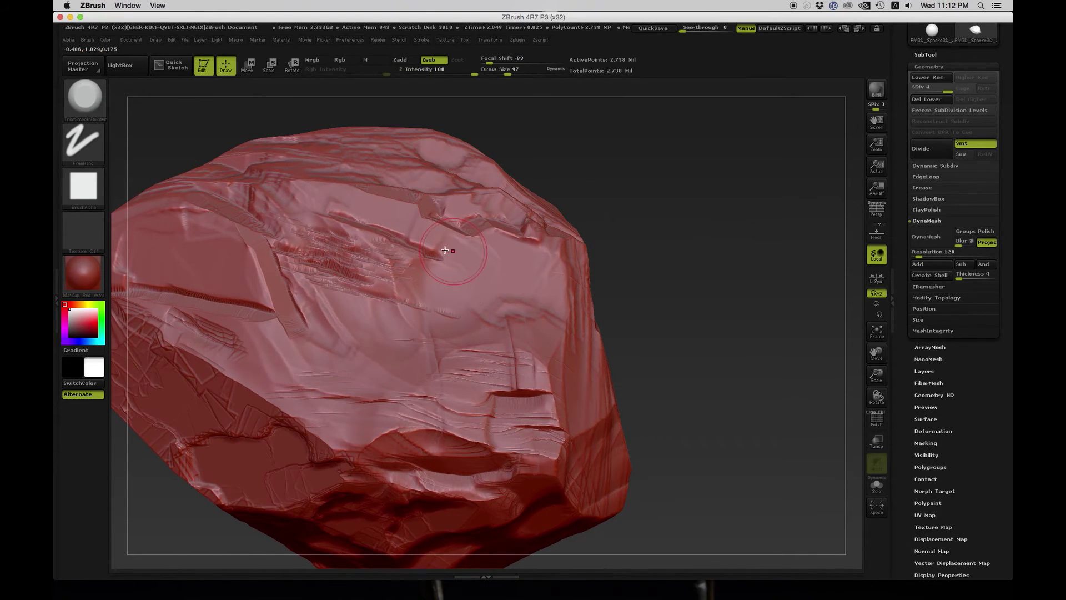
{"action": "left_click_drag", "start_coordinate": [429, 264], "coordinate": [505, 271]}
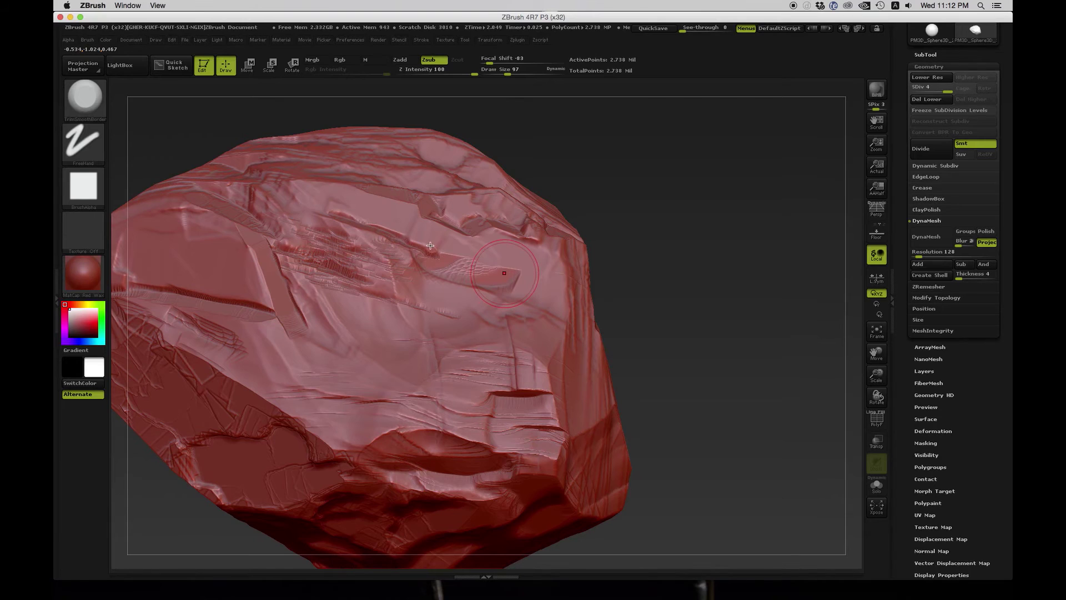
{"action": "key", "text": "ctrl+z"}
- Set the draw size to 62 and extend the thin ledge with narrow diagonal cuts across the layered face
{"action": "key", "text": "s"}
{"action": "left_click_drag", "start_coordinate": [430, 246], "coordinate": [425, 246]}
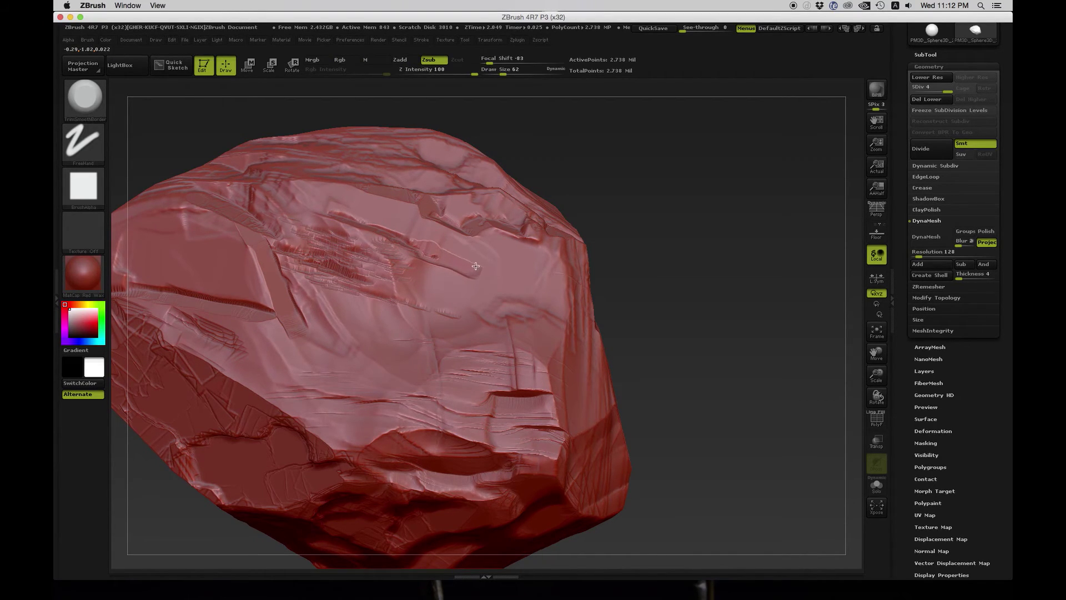
{"action": "key", "text": "ctrl+z"}
{"action": "left_click_drag", "start_coordinate": [473, 268], "coordinate": [508, 286]}
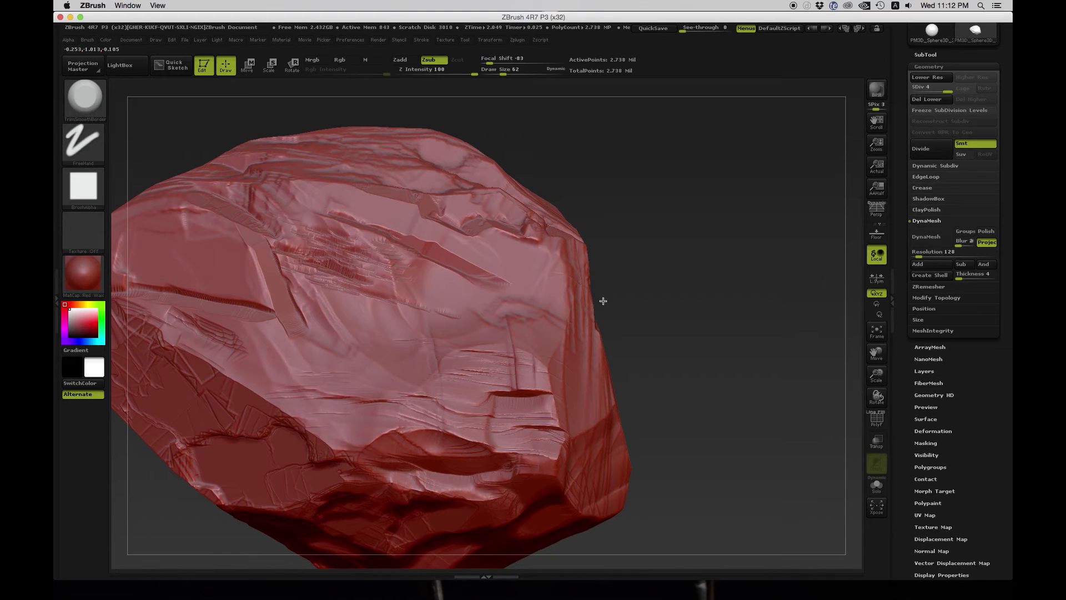
{"action": "left_click_drag", "start_coordinate": [694, 272], "coordinate": [696, 283]}
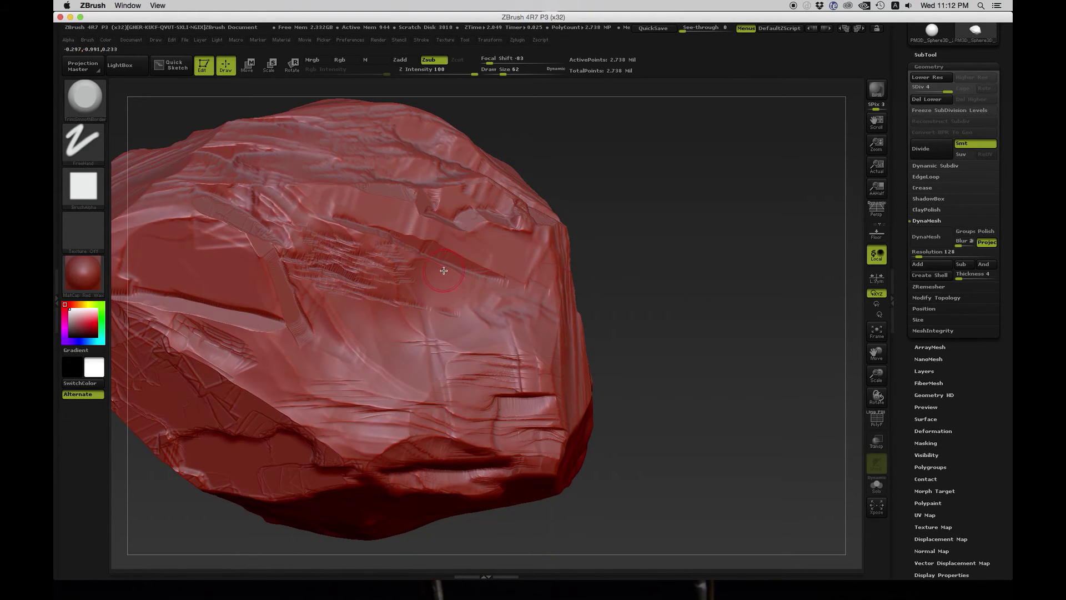
{"action": "left_click_drag", "start_coordinate": [471, 282], "coordinate": [546, 309]}
- Switch to the TrimDynamic brush and soften the sharp edge above the flattened oval facet
{"action": "mouse_move", "coordinate": [640, 286]}
{"action": "left_mouse_down"}
{"action": "mouse_move", "coordinate": [616, 284]}
{"action": "mouse_move", "coordinate": [702, 233]}
{"action": "left_mouse_up"}
{"action": "mouse_move", "coordinate": [704, 233]}
{"action": "right_mouse_down", "text": "ctrl"}
{"action": "mouse_move", "coordinate": [634, 232]}
{"action": "mouse_move", "coordinate": [648, 272]}
{"action": "right_mouse_up", "text": "ctrl"}
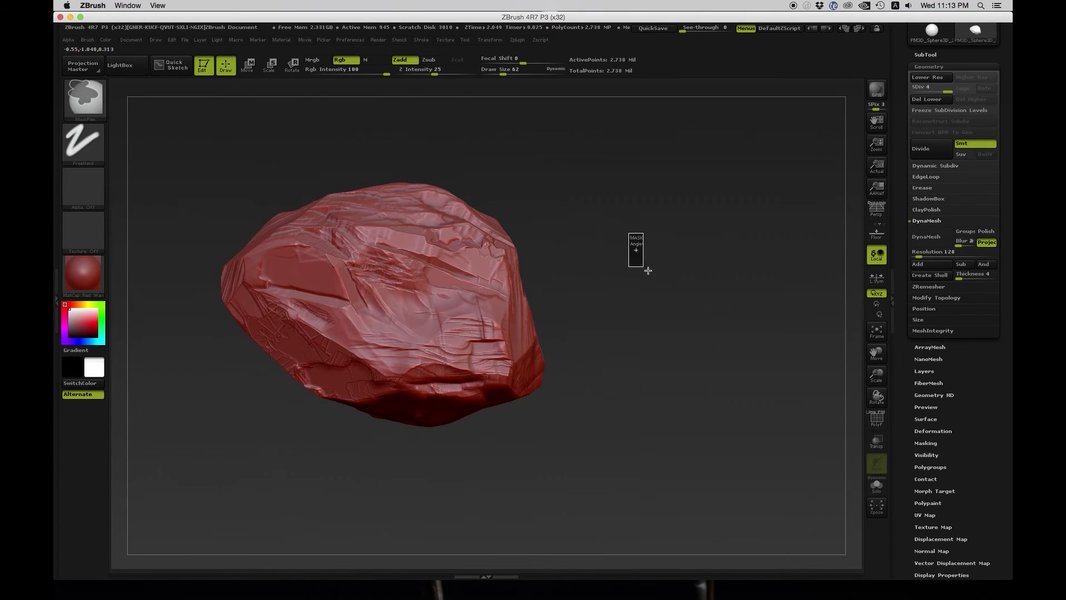
{"action": "mouse_move", "coordinate": [625, 254]}
{"action": "left_mouse_down"}
{"action": "mouse_move", "coordinate": [630, 270]}
{"action": "mouse_move", "coordinate": [615, 280]}
{"action": "mouse_move", "coordinate": [575, 271]}
{"action": "left_mouse_up"}
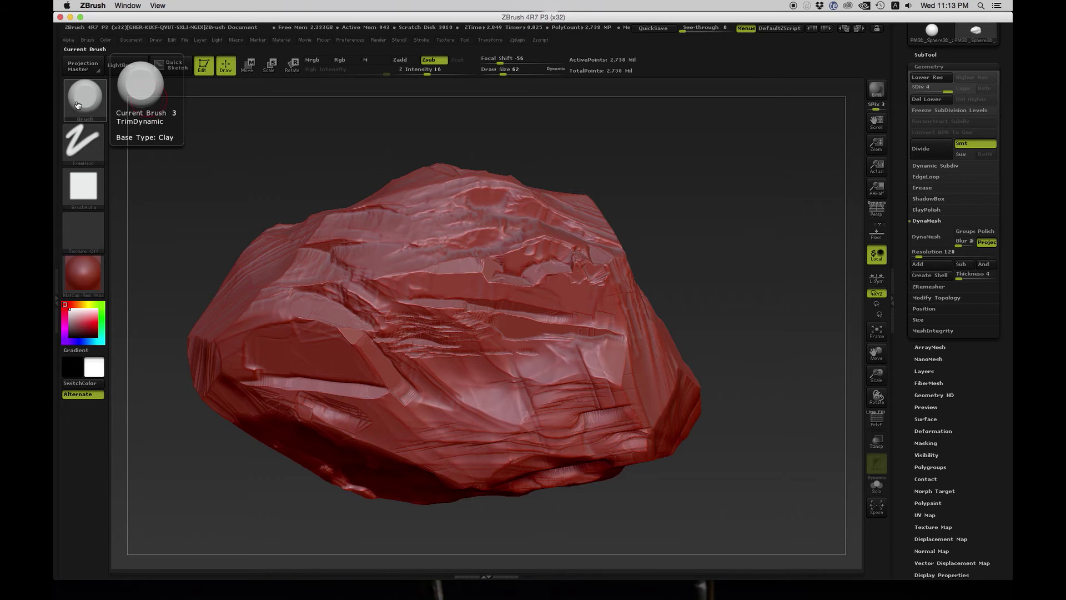
{"action": "left_click", "coordinate": [83, 97]}
{"action": "key", "text": "d"}
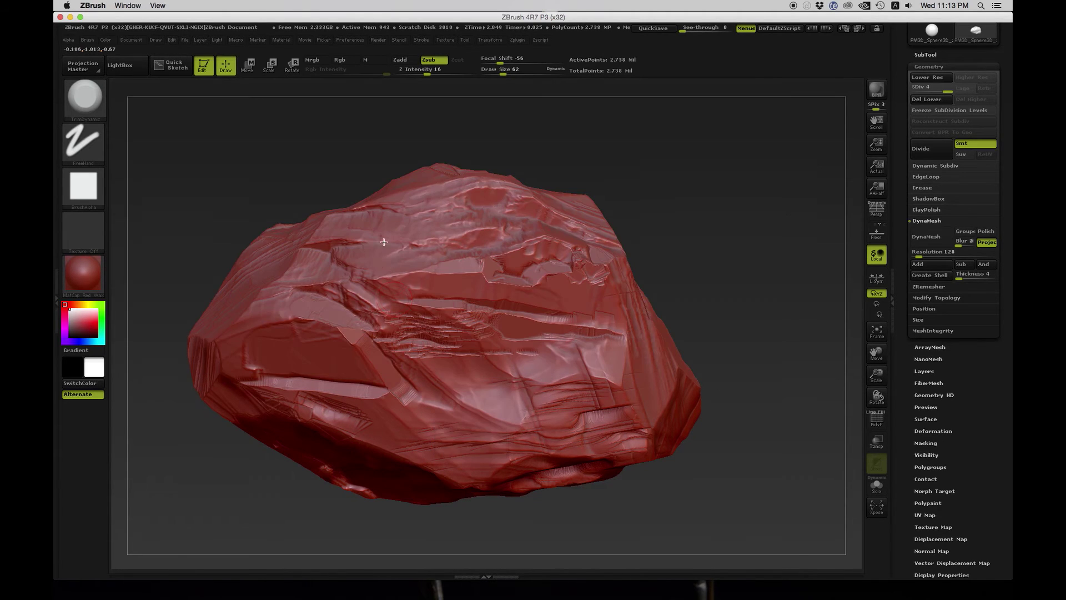
{"action": "left_click_drag", "start_coordinate": [313, 190], "coordinate": [493, 254]}
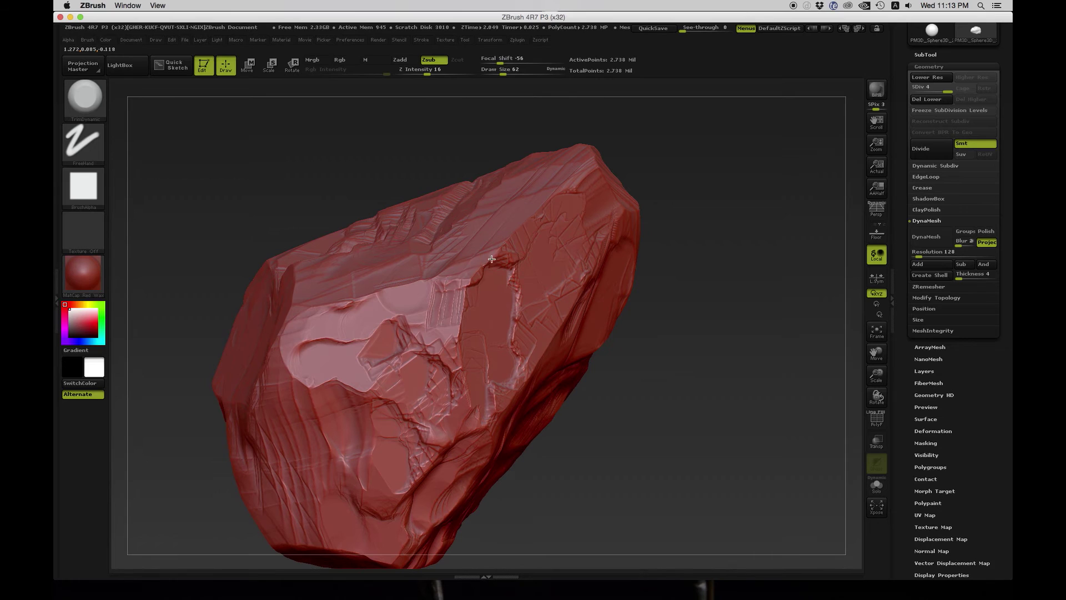
{"action": "left_click_drag", "start_coordinate": [671, 273], "coordinate": [469, 265]}
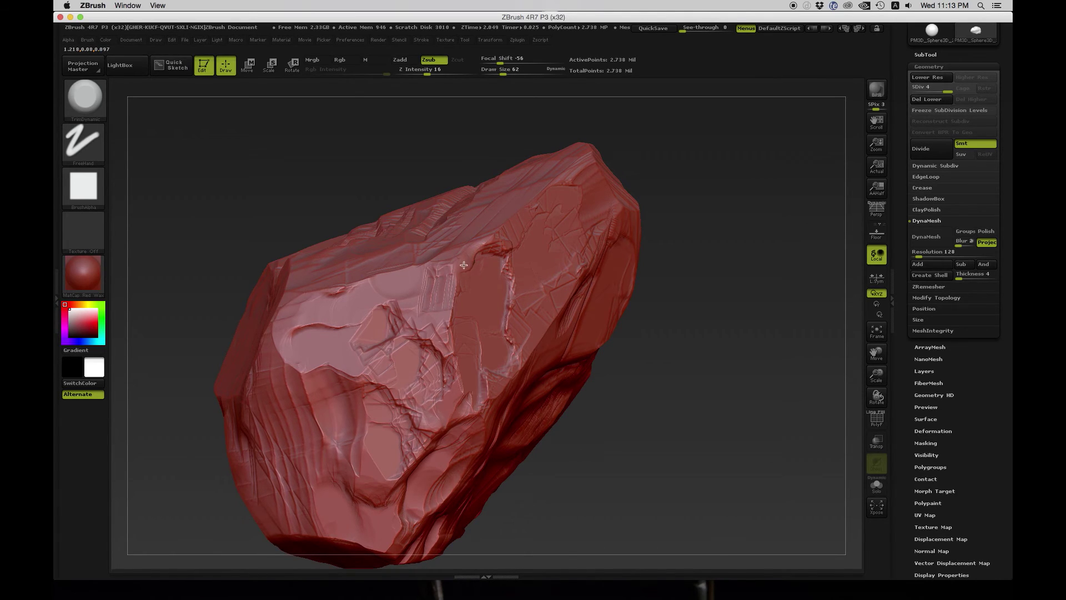
- Wear down the long edge between the pale slope and the craggy face with TrimDynamic at draw sizes 62 and 47
{"action": "mouse_move", "coordinate": [69, 185]}
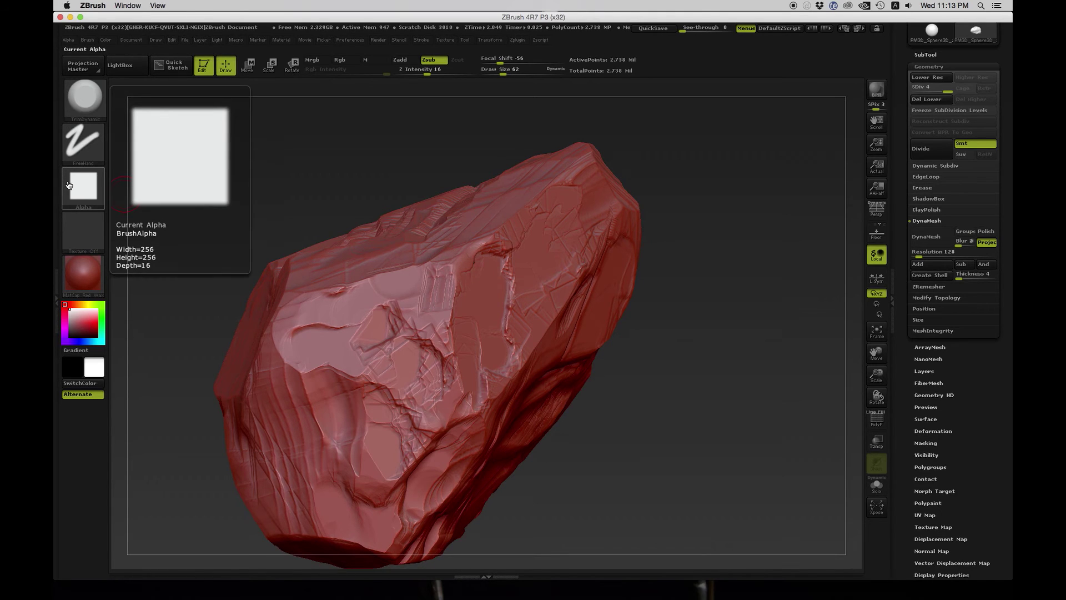
{"action": "left_click_drag", "start_coordinate": [316, 162], "coordinate": [328, 172]}
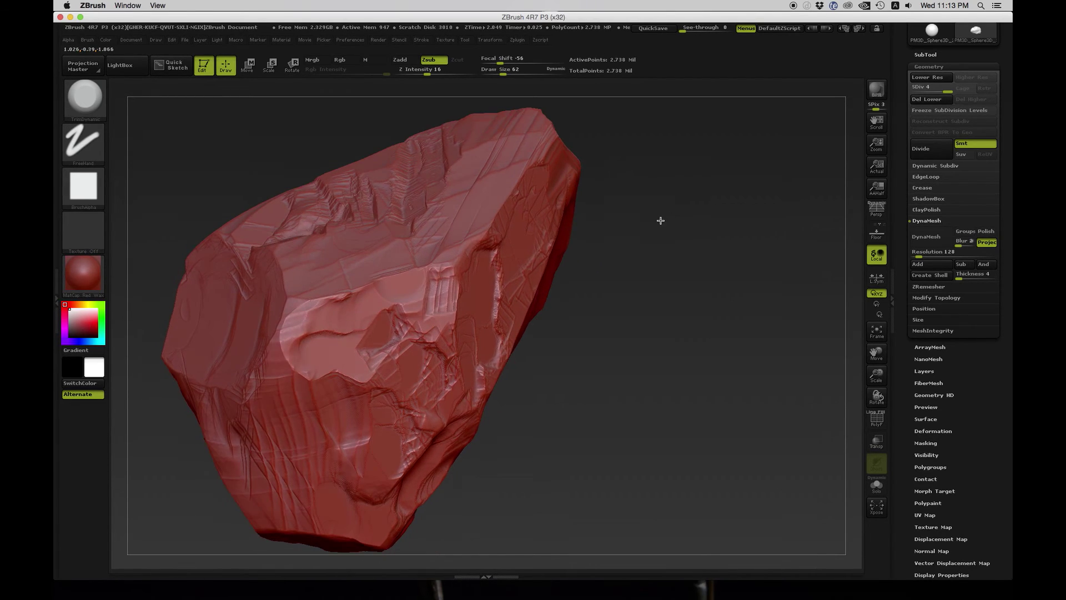
{"action": "left_click_drag", "start_coordinate": [628, 269], "coordinate": [575, 290]}
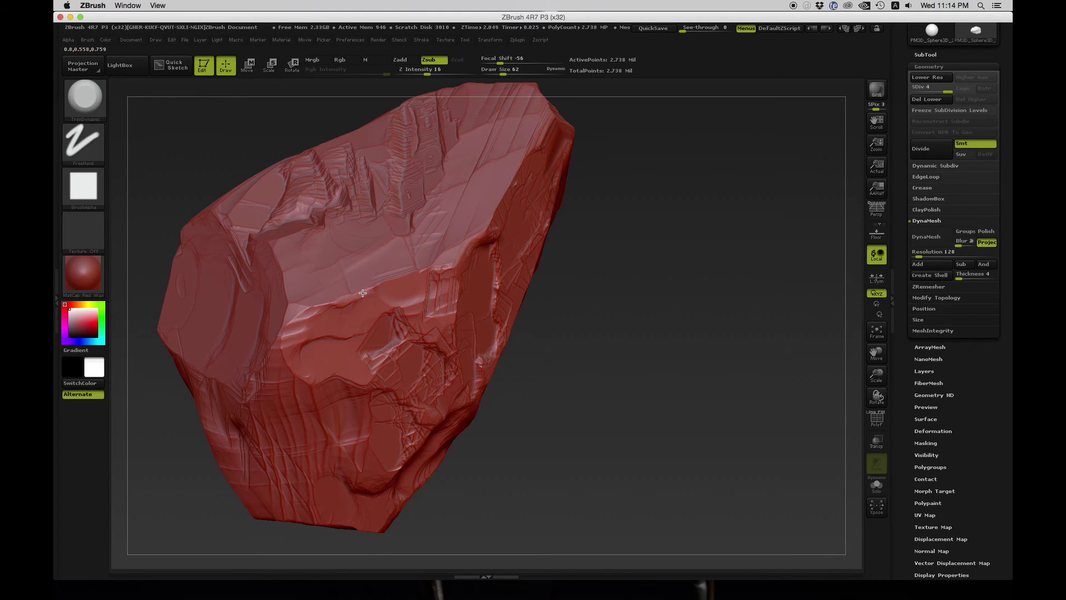
{"action": "left_click_drag", "start_coordinate": [396, 280], "coordinate": [429, 264]}
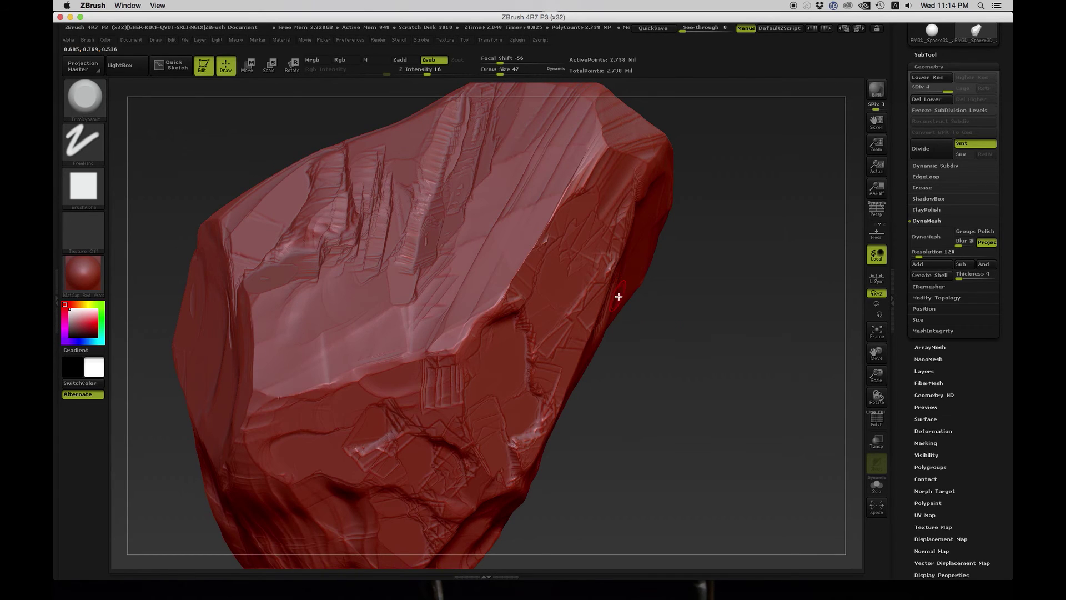
{"action": "left_click_drag", "start_coordinate": [714, 287], "coordinate": [538, 269]}
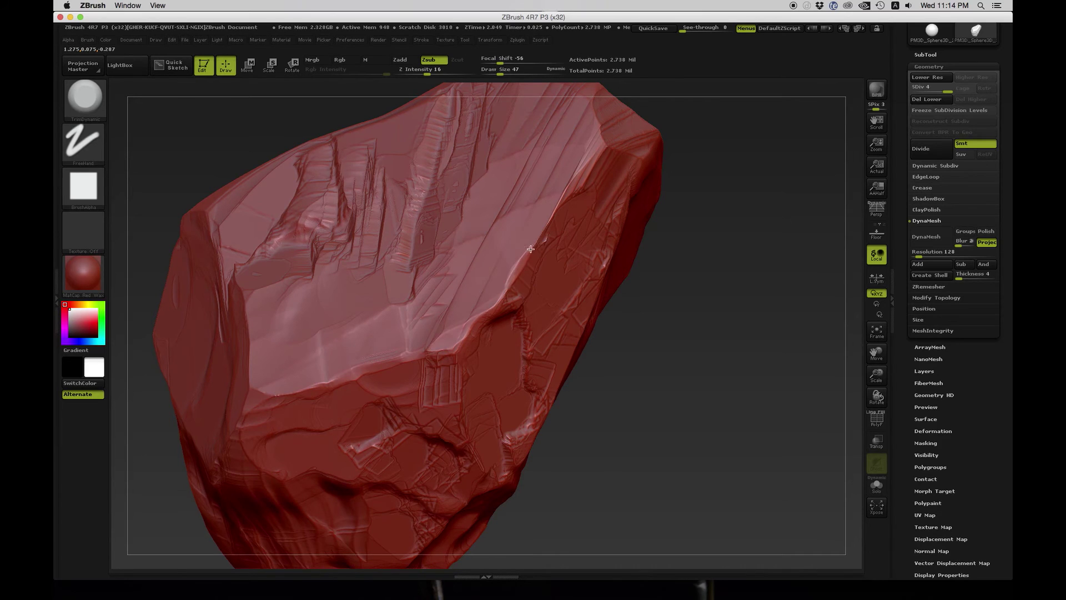
{"action": "left_click_drag", "start_coordinate": [541, 246], "coordinate": [520, 260]}
- Set the draw size to 86 and smooth the facet lines beside the vertical channels near the rock's rounded end
{"action": "left_click_drag", "start_coordinate": [689, 321], "coordinate": [516, 314]}
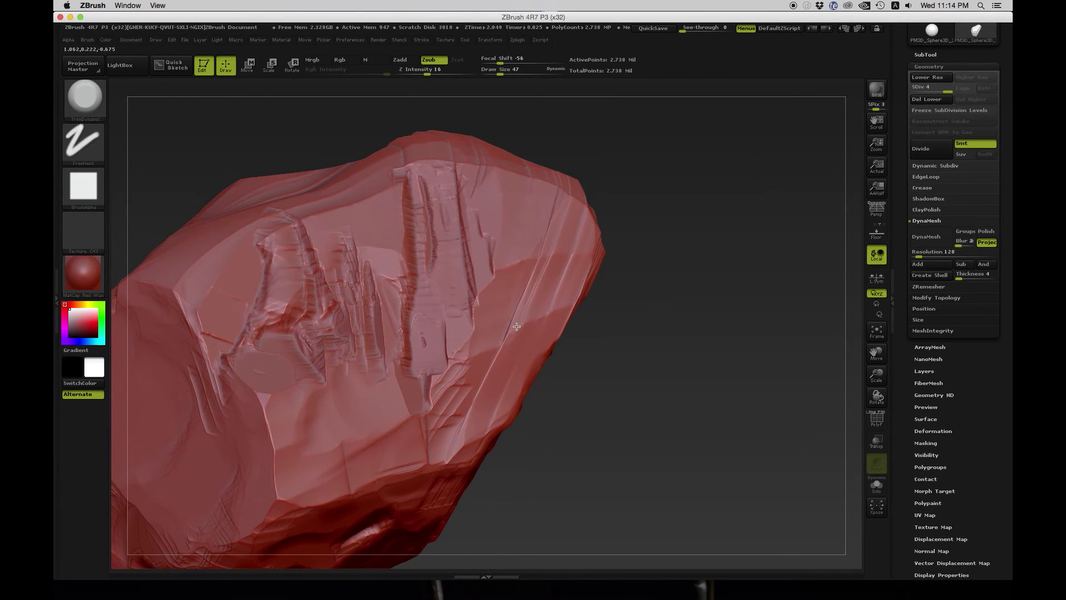
{"action": "key", "text": "s"}
{"action": "left_click_drag", "start_coordinate": [537, 236], "coordinate": [550, 239]}
{"action": "left_click_drag", "start_coordinate": [512, 267], "coordinate": [497, 315]}
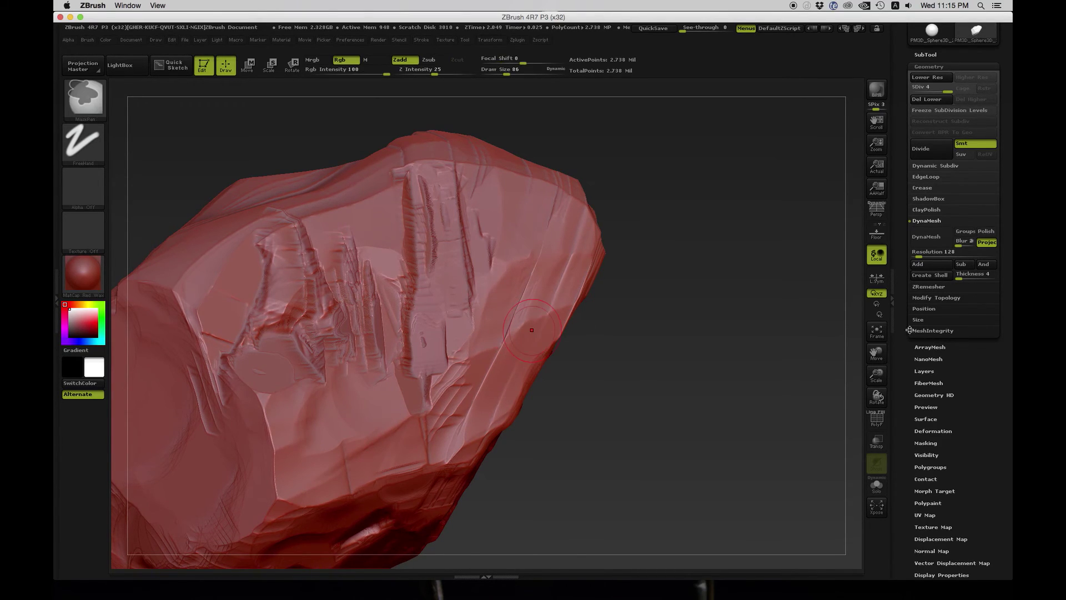
- Set the draw size to 39 and soften the sharp ledge edges of the layered face with TrimDynamic
{"action": "mouse_move", "coordinate": [719, 300]}
{"action": "left_mouse_down"}
{"action": "mouse_move", "coordinate": [684, 297]}
{"action": "mouse_move", "coordinate": [676, 307]}
{"action": "mouse_move", "coordinate": [683, 283]}
{"action": "mouse_move", "coordinate": [674, 321]}
{"action": "mouse_move", "coordinate": [725, 219]}
{"action": "mouse_move", "coordinate": [637, 325]}
{"action": "left_mouse_up"}
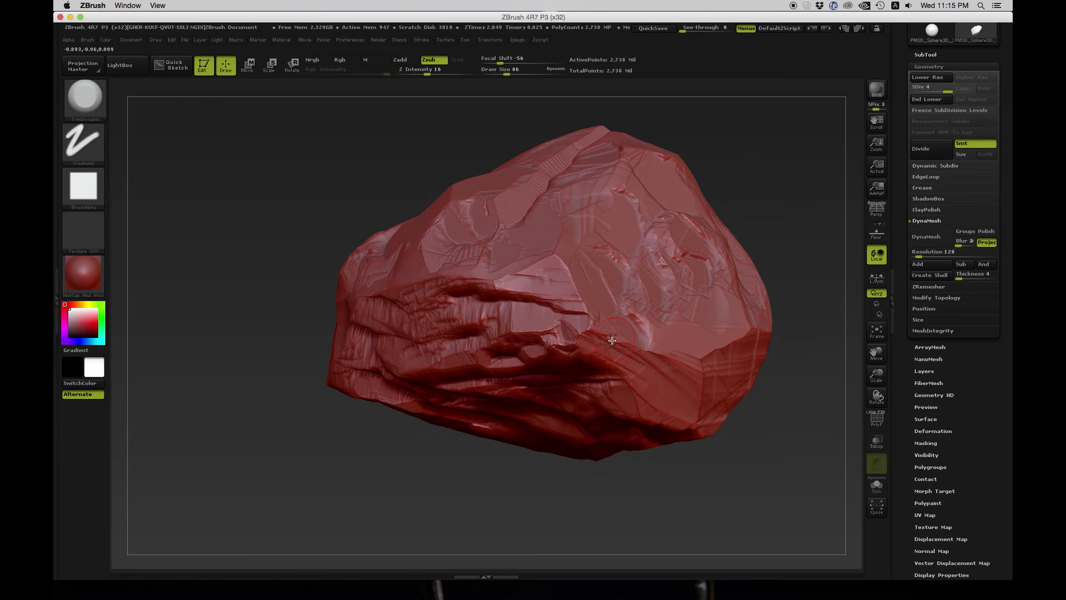
{"action": "right_click_drag", "start_coordinate": [294, 343], "coordinate": [292, 325], "text": "ctrl"}
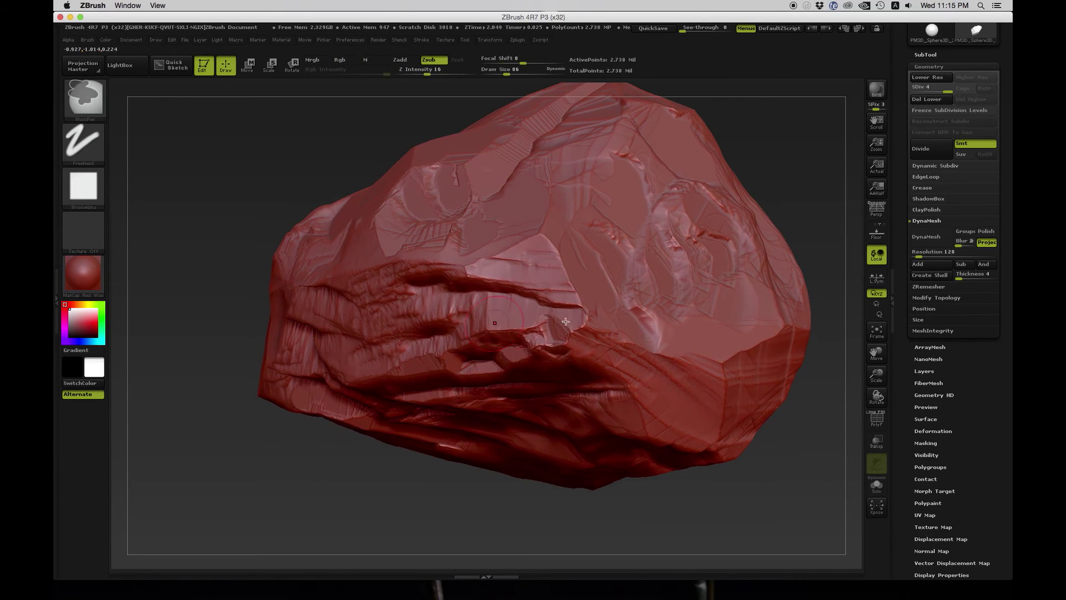
{"action": "key", "text": "s"}
{"action": "left_click_drag", "start_coordinate": [578, 320], "coordinate": [570, 320]}
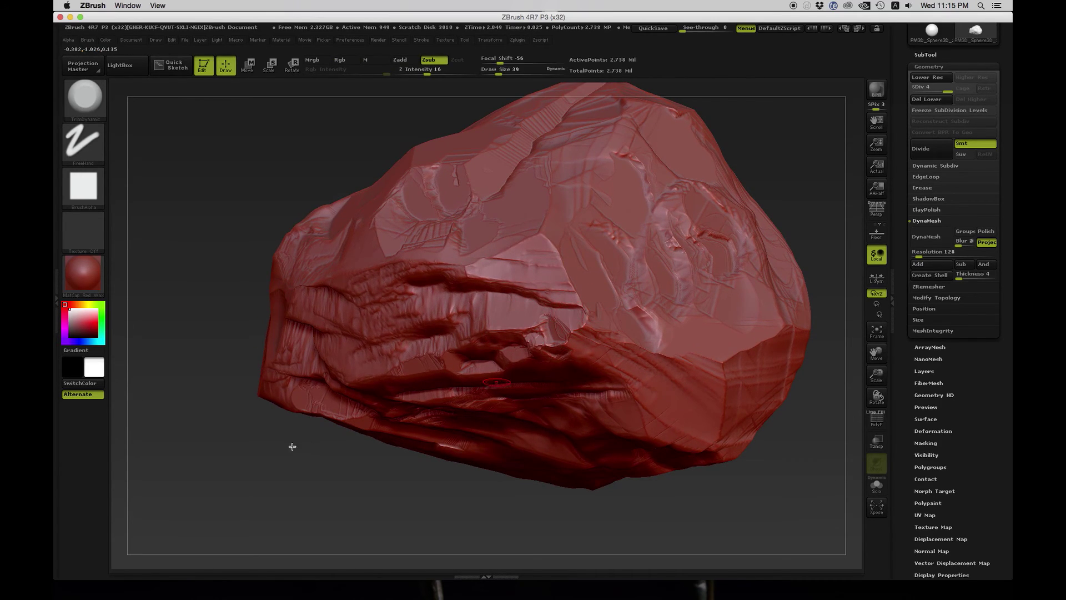
{"action": "right_click_drag", "start_coordinate": [263, 173], "coordinate": [246, 195], "text": "alt"}
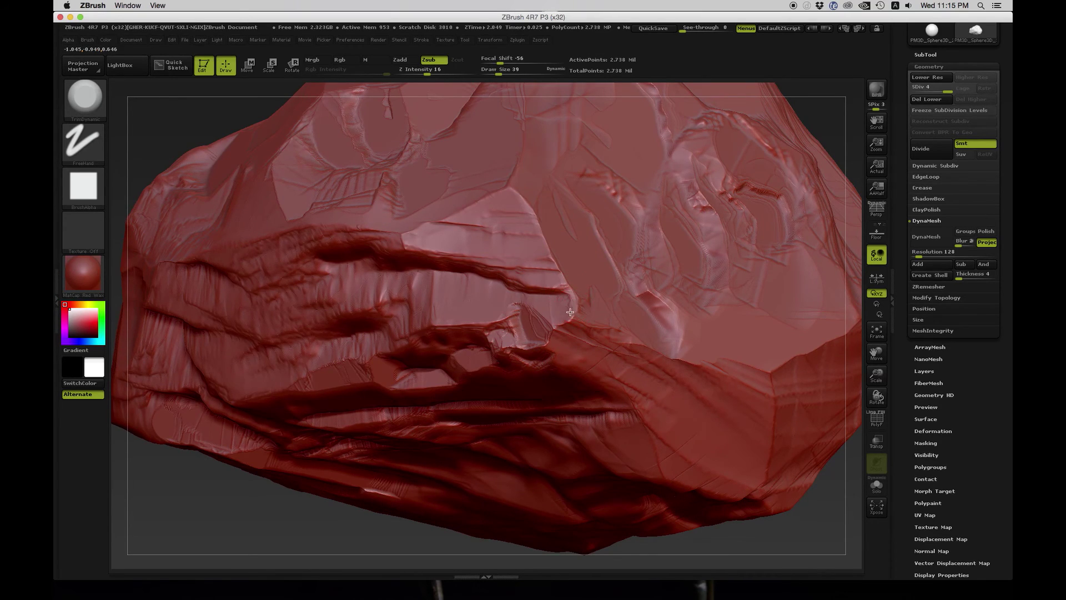
{"action": "right_click_drag", "start_coordinate": [229, 476], "coordinate": [211, 474], "text": "ctrl"}
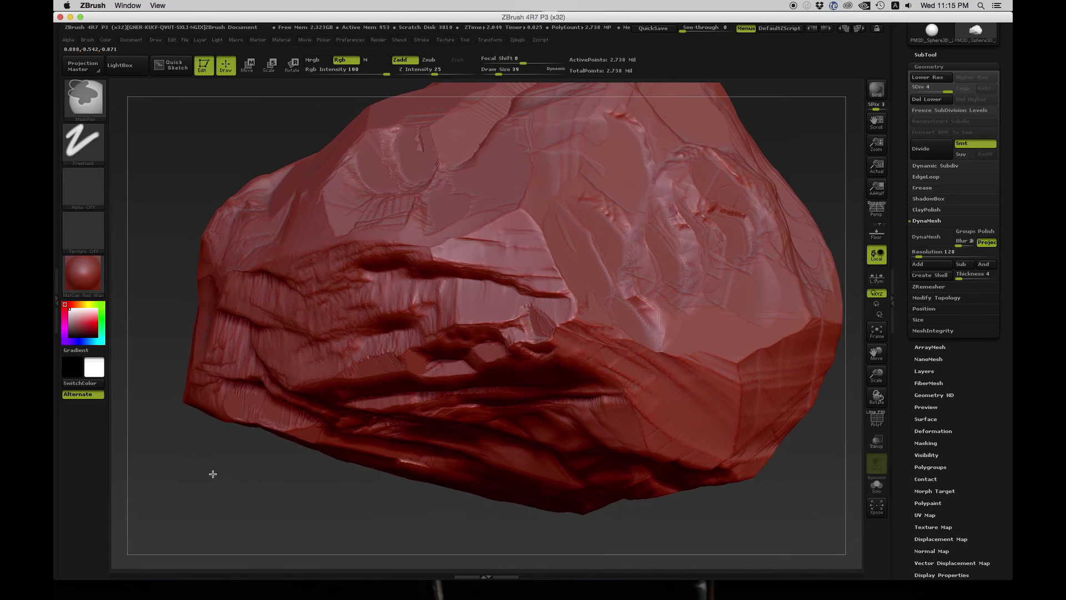
{"action": "left_click_drag", "start_coordinate": [244, 158], "coordinate": [364, 231]}
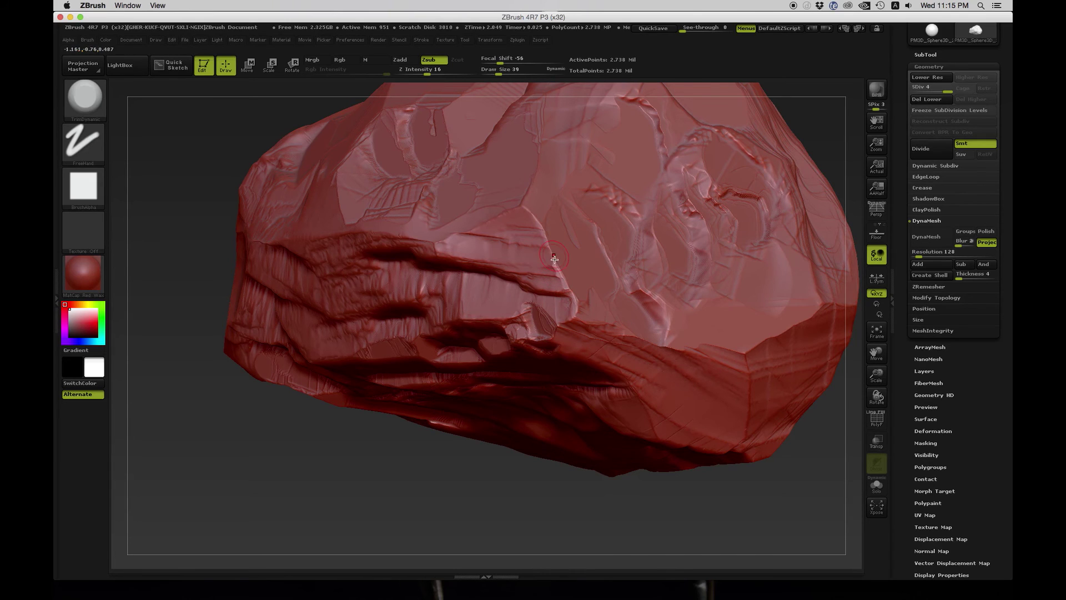
- Wear down the edges around the paired oval facets above the layered face with TrimDynamic and save the project
{"action": "mouse_move", "coordinate": [200, 294]}
{"action": "left_mouse_down"}
{"action": "mouse_move", "coordinate": [205, 319]}
{"action": "mouse_move", "coordinate": [215, 214]}
{"action": "mouse_move", "coordinate": [321, 313]}
{"action": "left_mouse_up"}
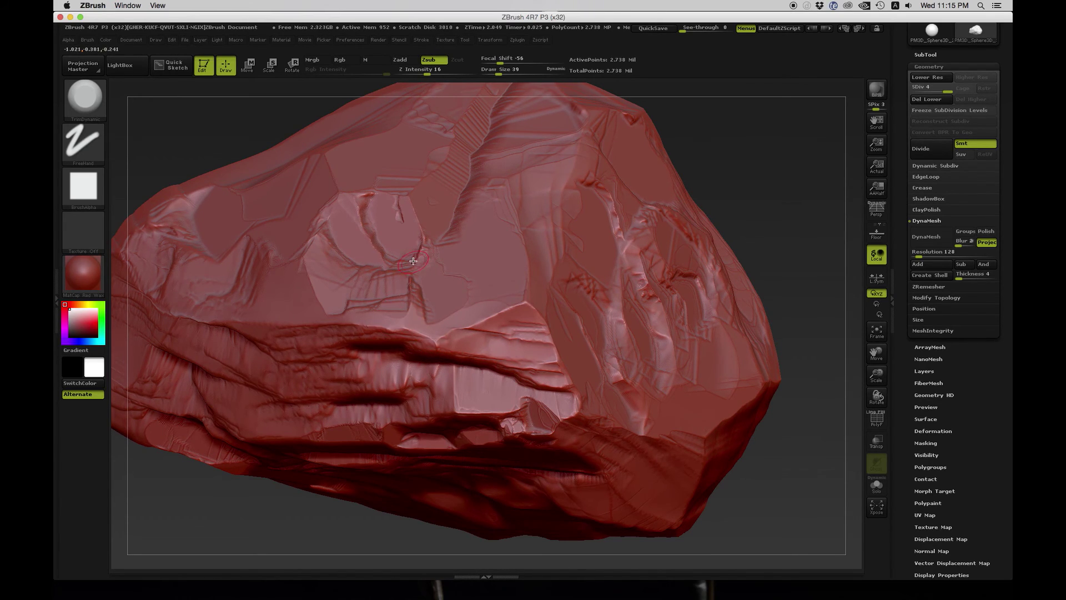
{"action": "left_click_drag", "start_coordinate": [743, 212], "coordinate": [752, 193], "text": "alt"}
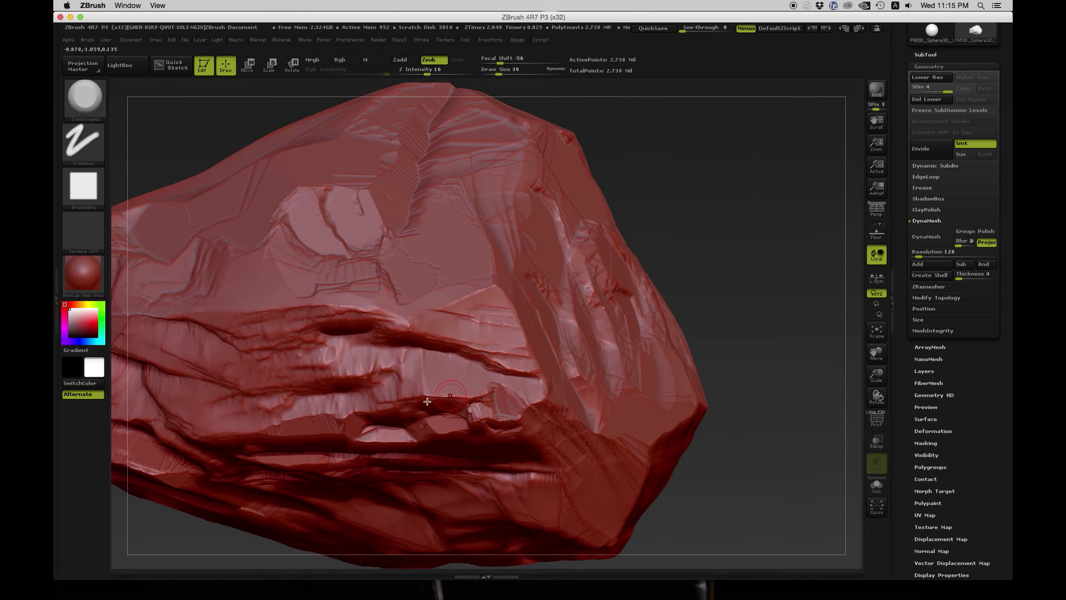
{"action": "mouse_move", "coordinate": [757, 334]}
{"action": "left_mouse_down"}
{"action": "mouse_move", "coordinate": [718, 294]}
{"action": "mouse_move", "coordinate": [714, 304]}
{"action": "mouse_move", "coordinate": [771, 285]}
{"action": "mouse_move", "coordinate": [413, 394]}
{"action": "left_mouse_up"}
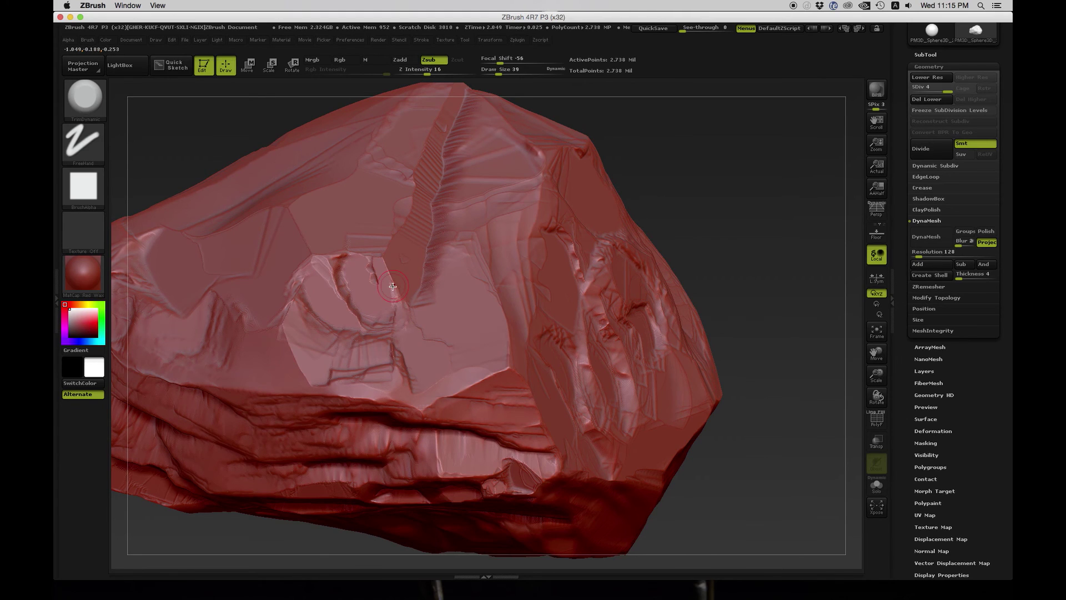
{"action": "left_click_drag", "start_coordinate": [728, 191], "coordinate": [383, 253]}
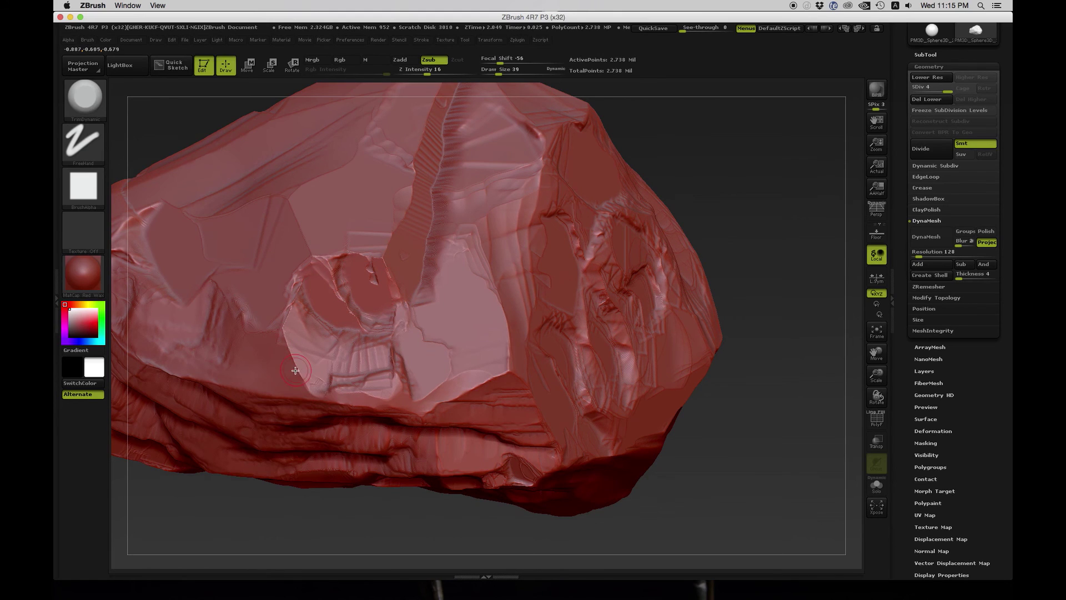
{"action": "key", "text": "ctrl+s"}
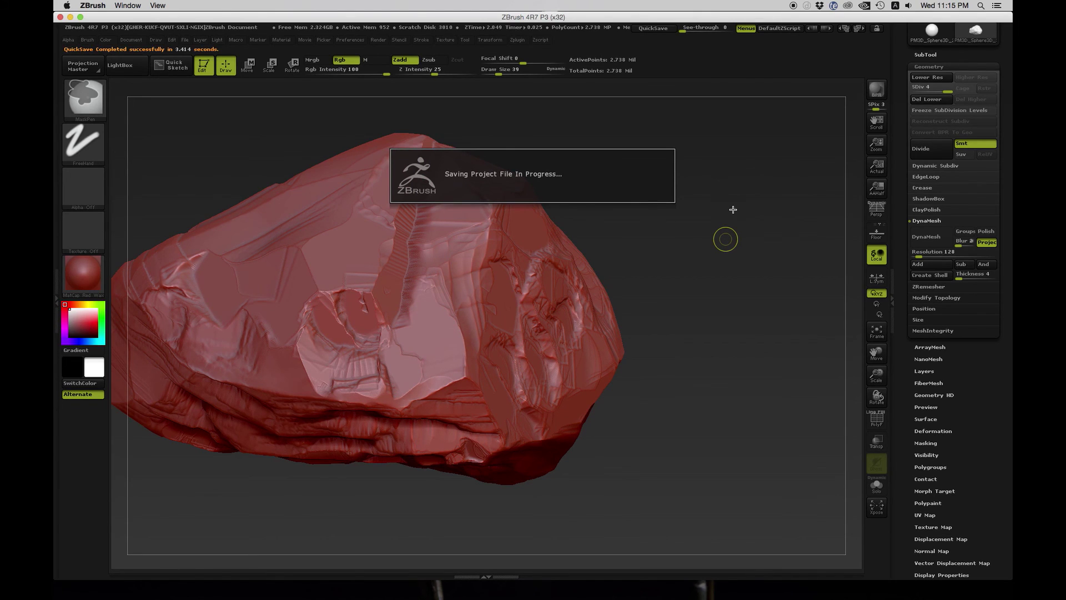
- Check the ribbed diagonal band and the craggy end of the rock, and switch to the second TrimSmoothBorder brush
{"action": "left_click_drag", "start_coordinate": [733, 210], "coordinate": [728, 310]}
{"action": "right_click_drag", "start_coordinate": [728, 310], "coordinate": [655, 221], "text": "ctrl"}
{"action": "mouse_move", "coordinate": [656, 222]}
{"action": "left_mouse_down"}
{"action": "mouse_move", "coordinate": [656, 201]}
{"action": "mouse_move", "coordinate": [674, 192]}
{"action": "mouse_move", "coordinate": [652, 202]}
{"action": "left_mouse_up"}
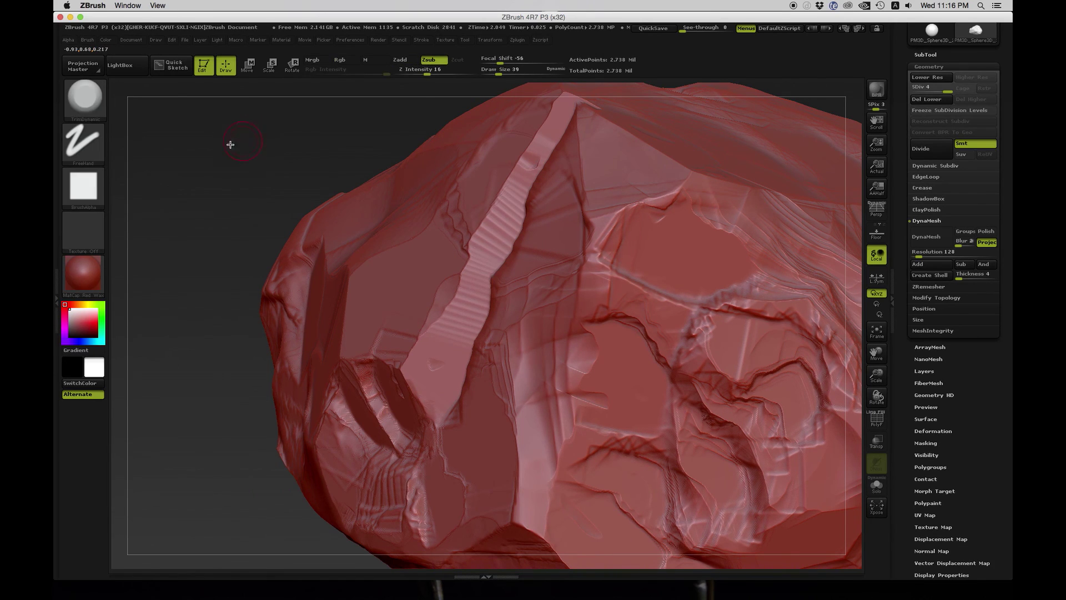
{"action": "right_click_drag", "start_coordinate": [256, 149], "coordinate": [227, 156], "text": "ctrl"}
{"action": "right_click_drag", "start_coordinate": [402, 161], "coordinate": [293, 191], "text": "alt"}
{"action": "right_click_drag", "start_coordinate": [293, 192], "coordinate": [352, 186]}
{"action": "mouse_move", "coordinate": [352, 185]}
{"action": "left_mouse_down"}
{"action": "mouse_move", "coordinate": [649, 287]}
{"action": "mouse_move", "coordinate": [669, 240]}
{"action": "mouse_move", "coordinate": [688, 262]}
{"action": "mouse_move", "coordinate": [621, 154]}
{"action": "mouse_move", "coordinate": [238, 101]}
{"action": "left_mouse_up"}
{"action": "left_click", "coordinate": [81, 100]}
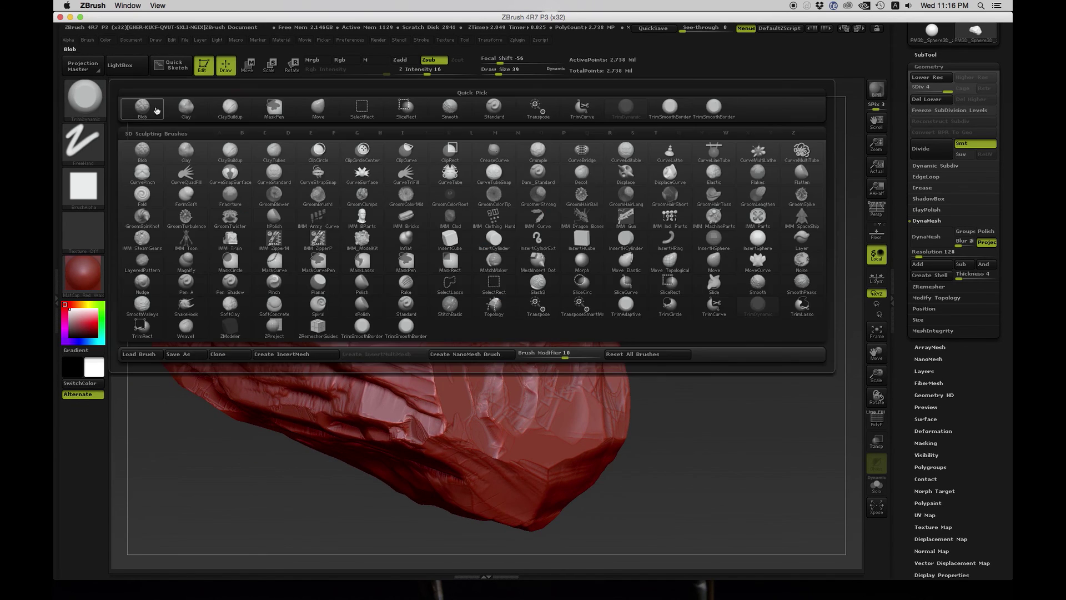
{"action": "left_click", "coordinate": [405, 333]}
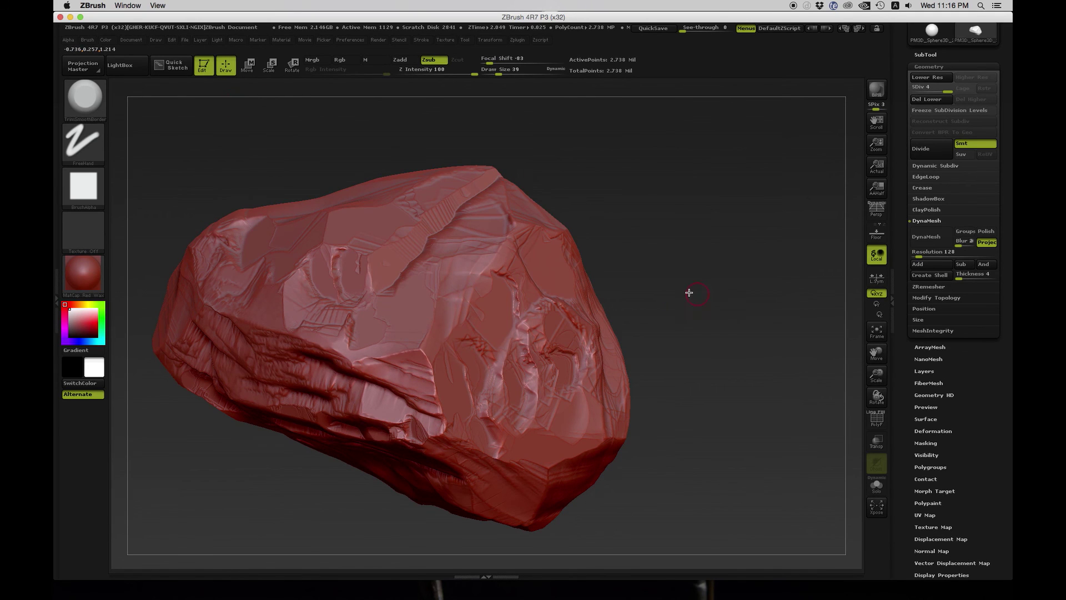
- Change to the first TrimSmoothBorder brush for working on the rock's side with the large flat facet
{"action": "mouse_move", "coordinate": [690, 292]}
{"action": "left_mouse_down"}
{"action": "mouse_move", "coordinate": [683, 240]}
{"action": "mouse_move", "coordinate": [668, 329]}
{"action": "mouse_move", "coordinate": [681, 284]}
{"action": "mouse_move", "coordinate": [709, 324]}
{"action": "mouse_move", "coordinate": [723, 288]}
{"action": "mouse_move", "coordinate": [738, 291]}
{"action": "mouse_move", "coordinate": [731, 333]}
{"action": "mouse_move", "coordinate": [732, 315]}
{"action": "mouse_move", "coordinate": [659, 278]}
{"action": "left_mouse_up"}
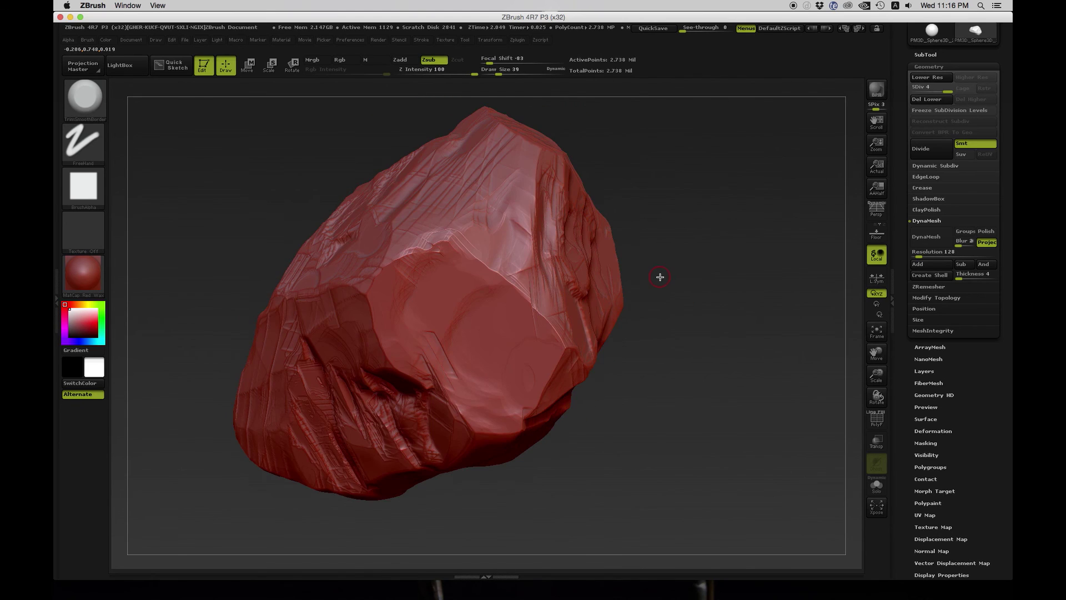
{"action": "left_click", "coordinate": [84, 98]}
{"action": "mouse_move", "coordinate": [358, 333]}
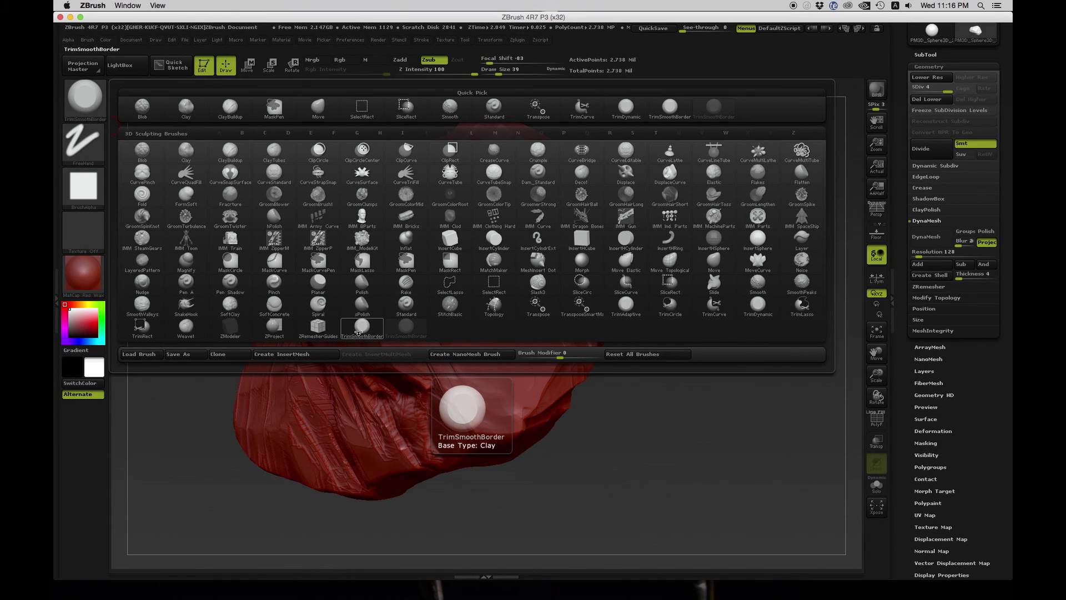